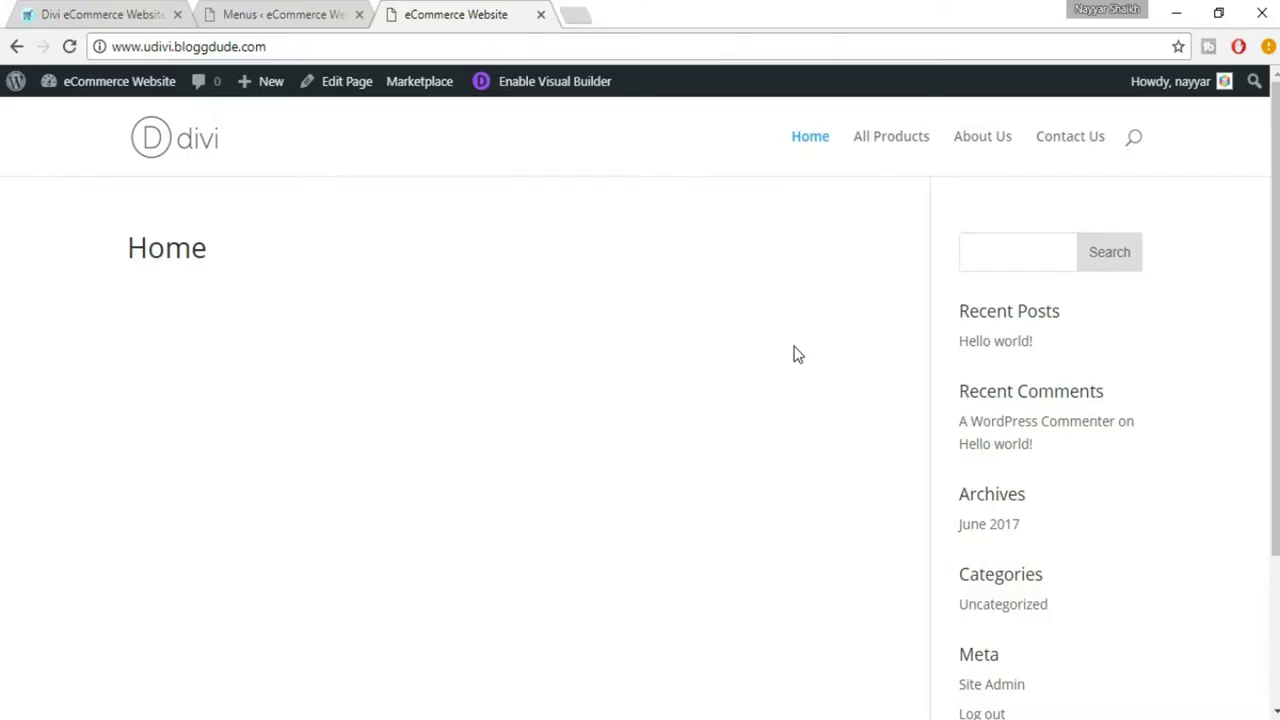
Step: Enable the Visual Builder on the Home page of the eCommerce website
click(130, 14)
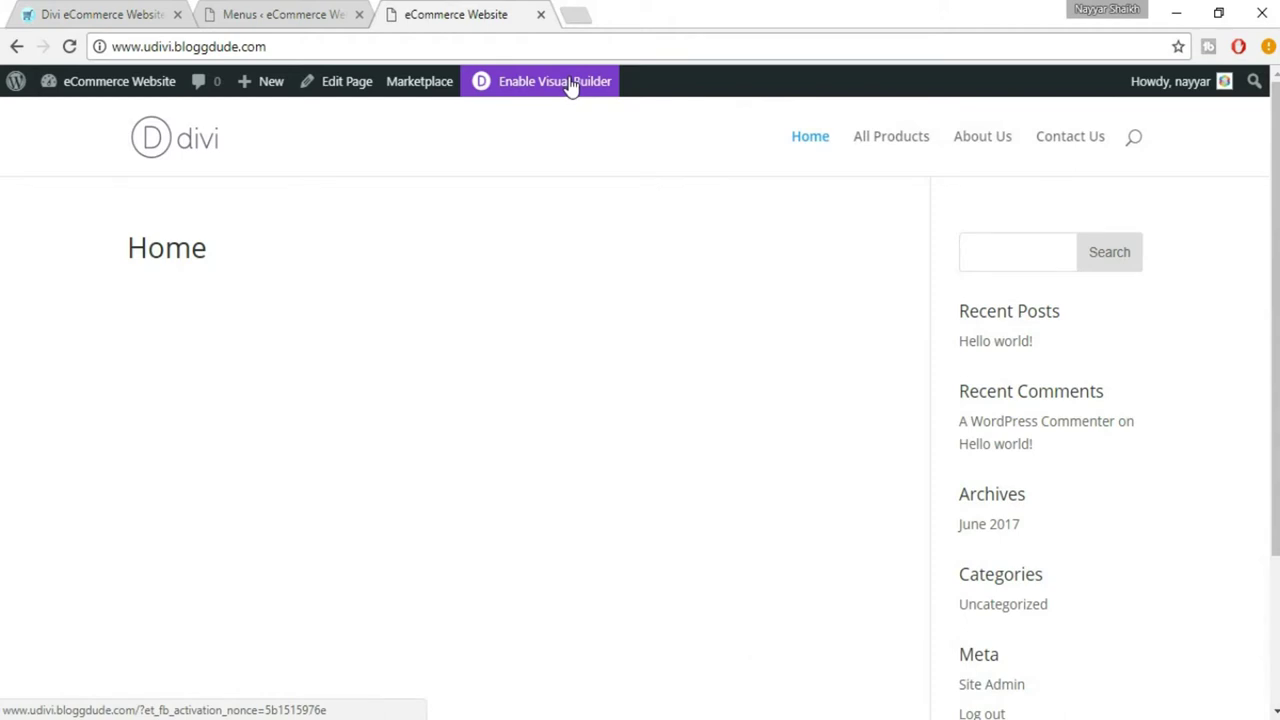
click(540, 94)
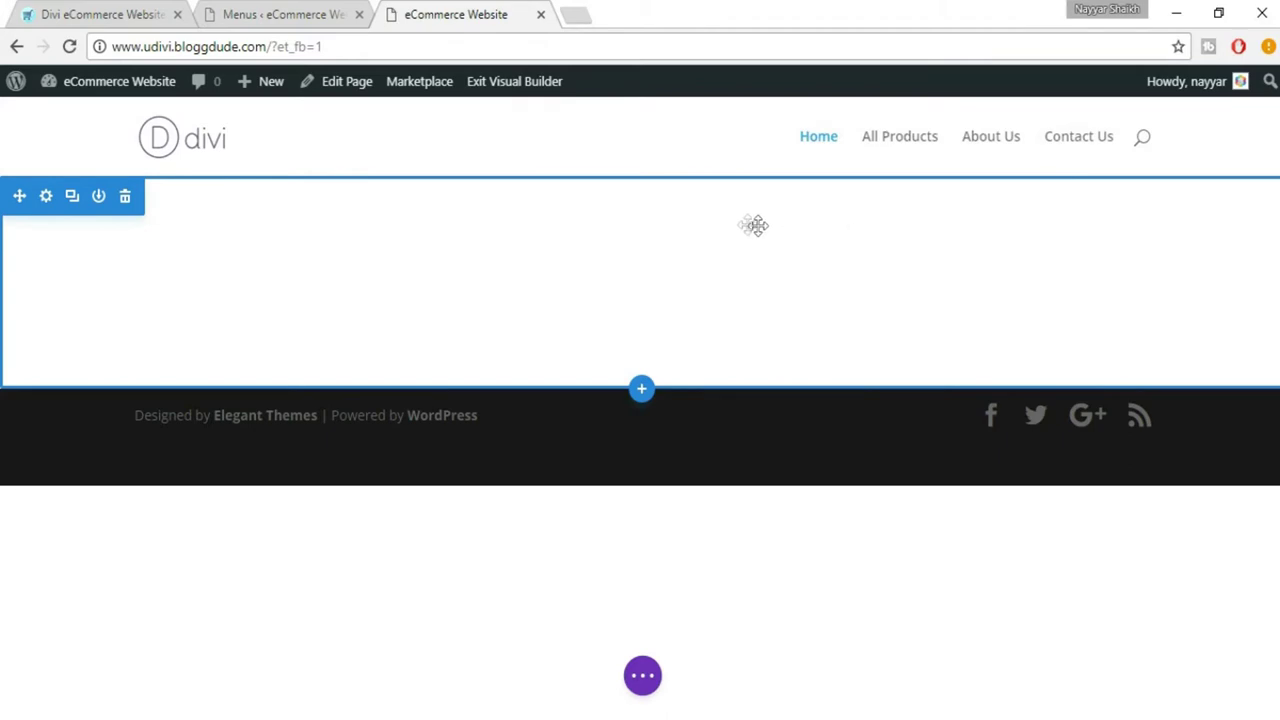
Step: Look over the eDivi demo homepage, from the header slider to the clothing products, as the layout reference
click(100, 14)
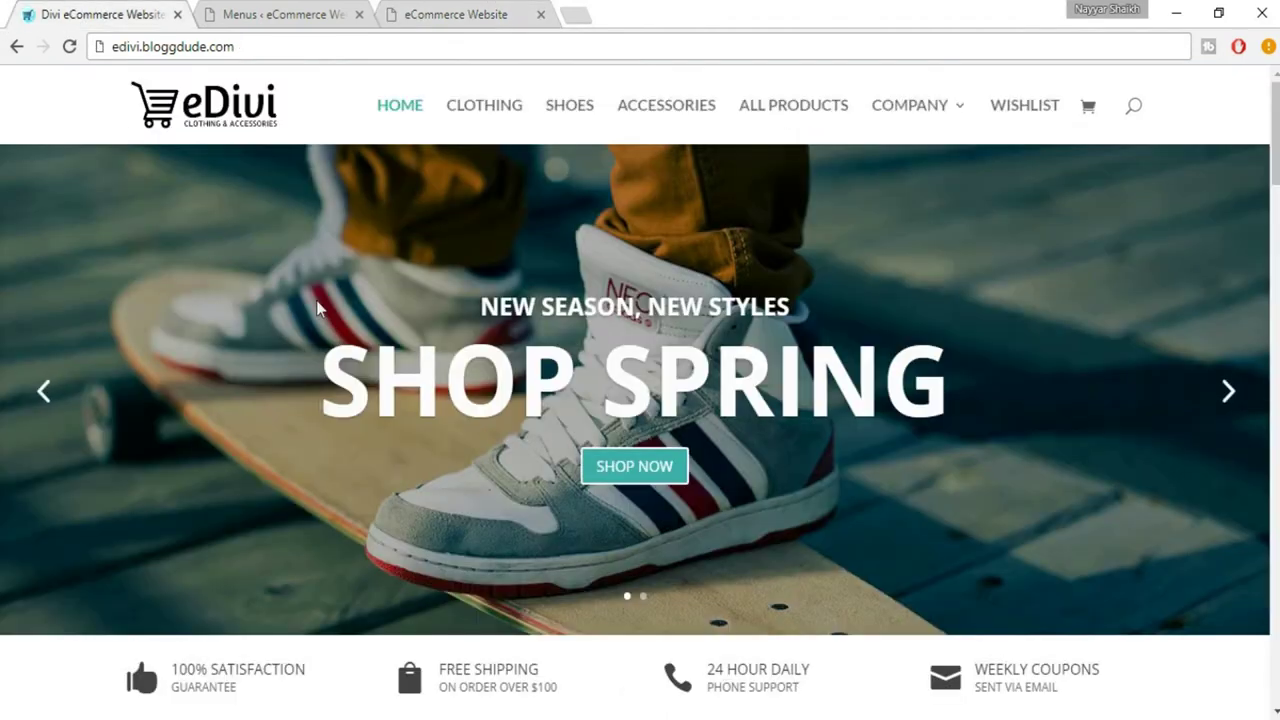
scroll(1037, 450, down, 8)
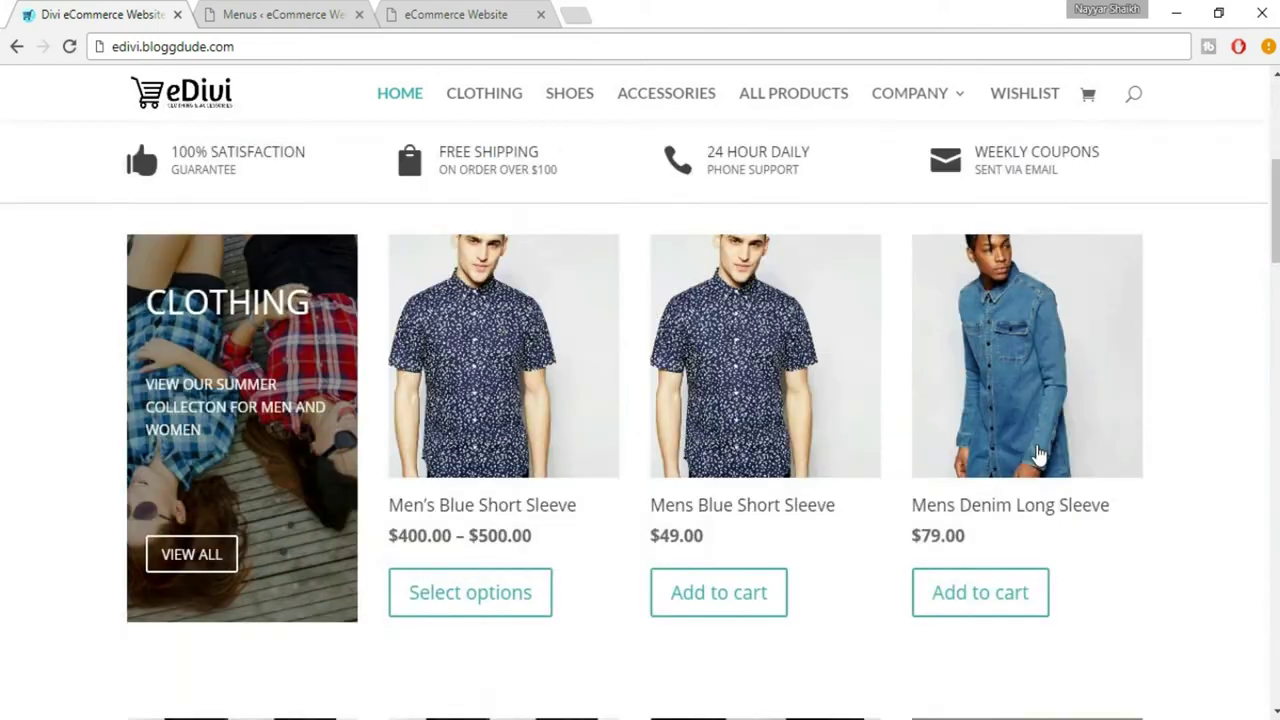
scroll(1036, 444, up, 4)
scroll(1036, 456, up, 4)
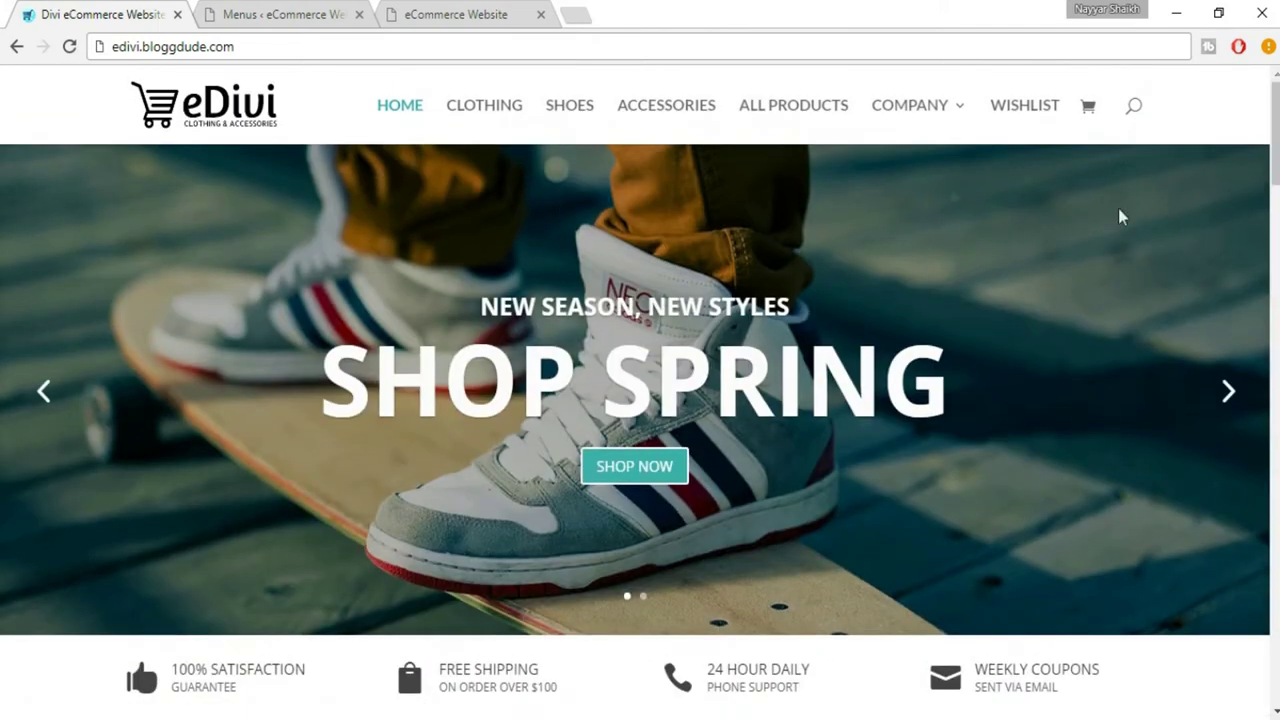
click(466, 12)
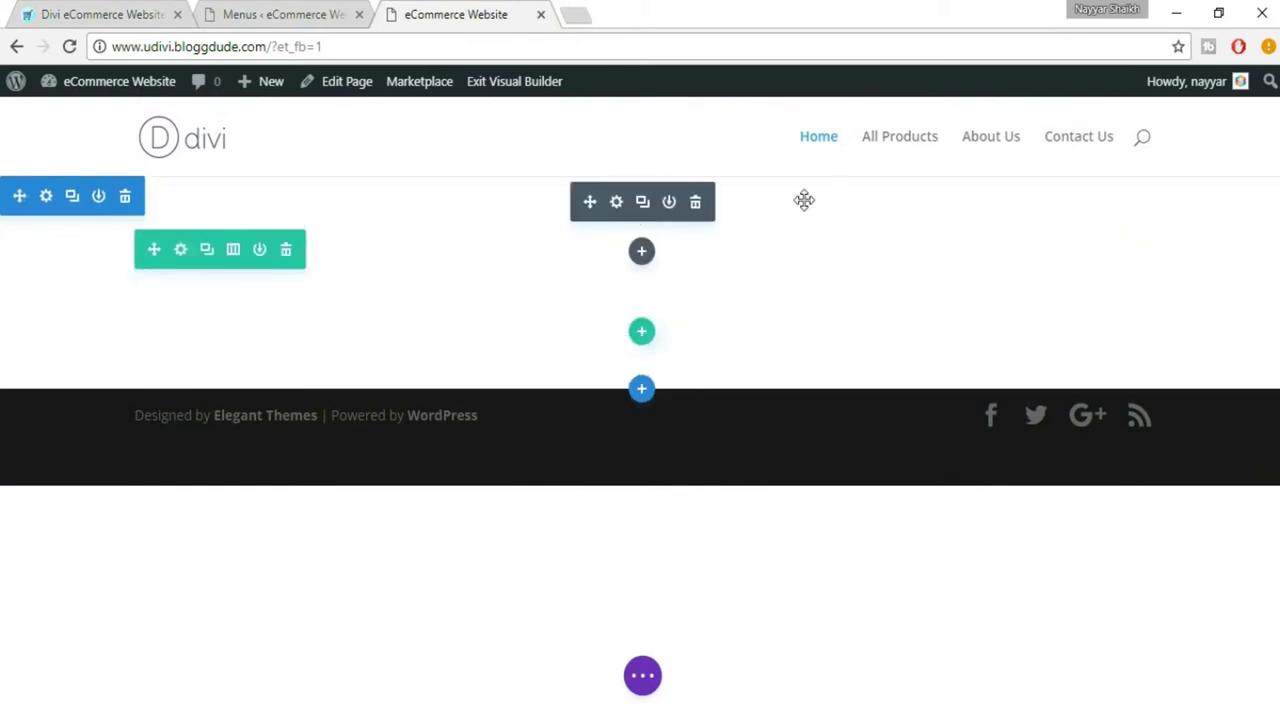
Step: Add a fullwidth section below the empty section and insert a Fullwidth Slider module into it
click(696, 201)
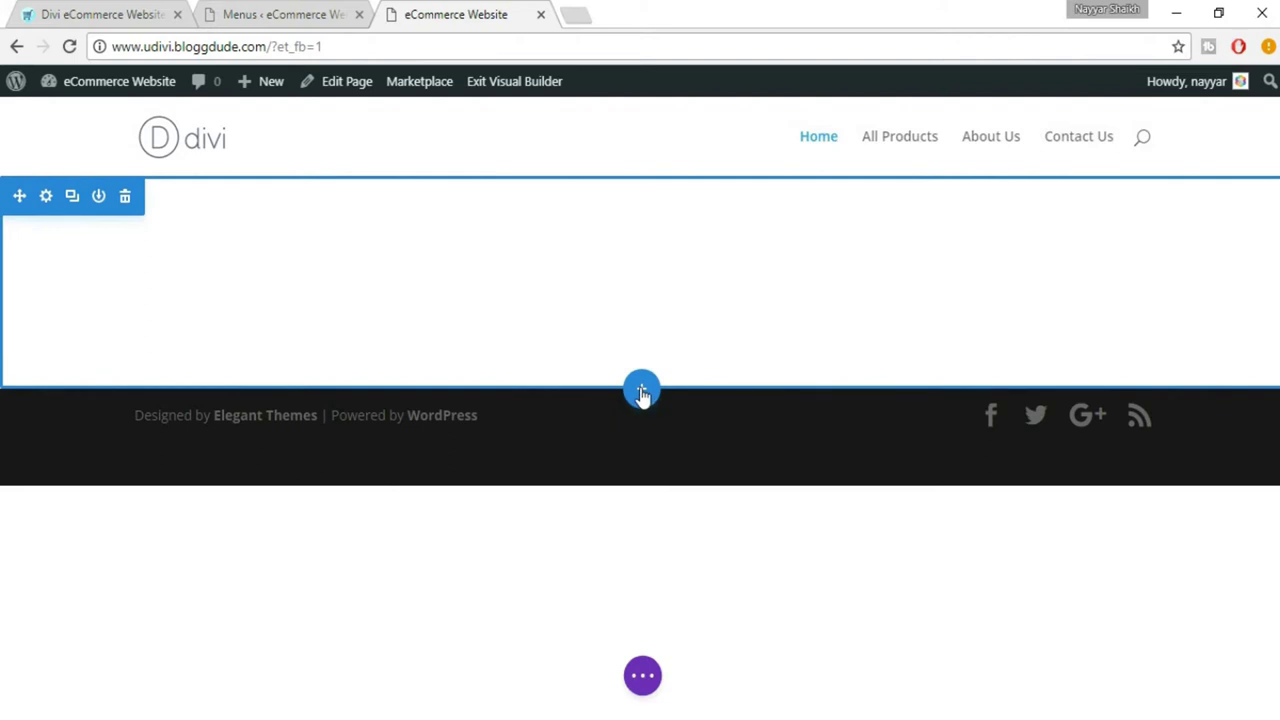
click(642, 392)
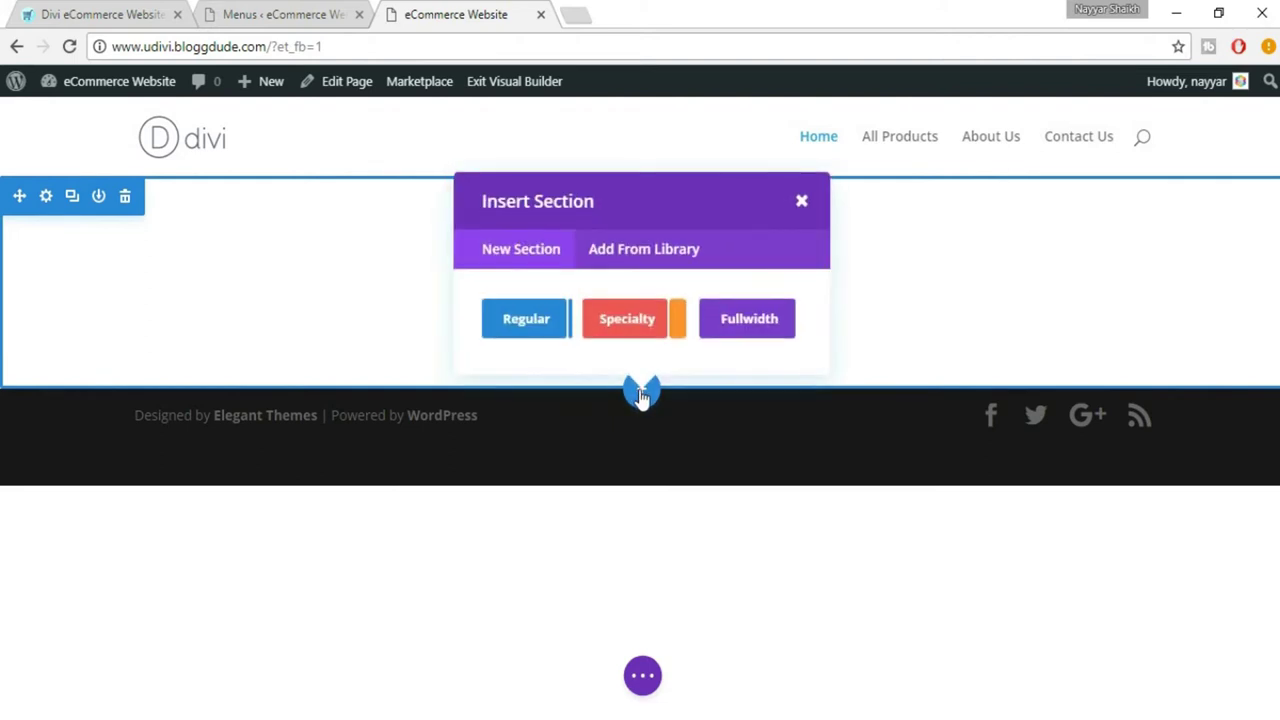
click(745, 328)
key(ctrl+minus)
scroll(695, 594, down, 2)
scroll(695, 594, down, 1)
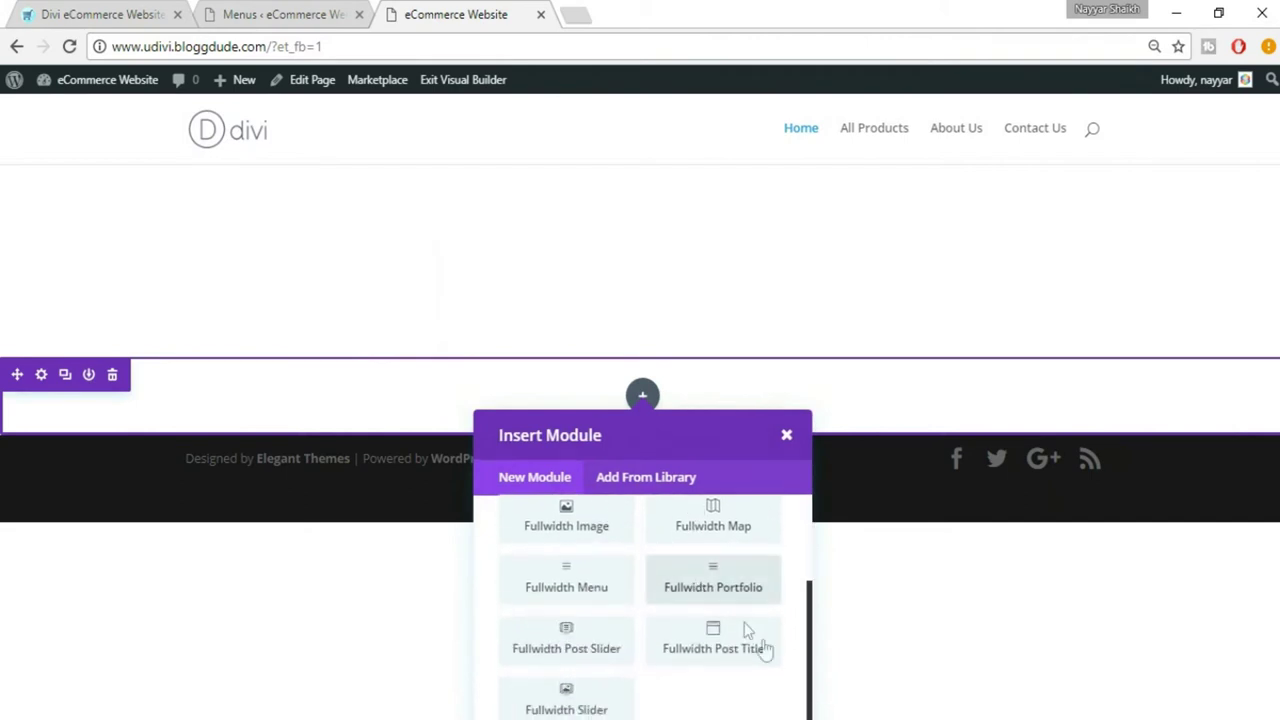
click(594, 703)
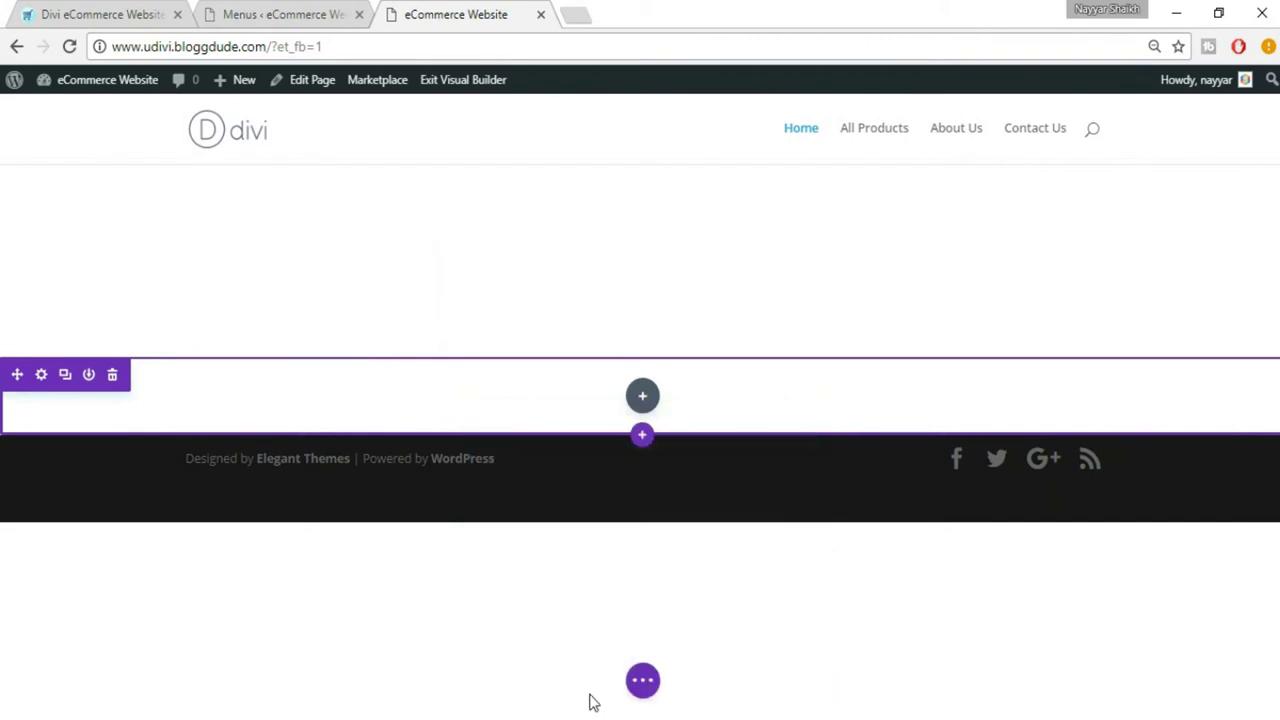
key(ctrl+0)
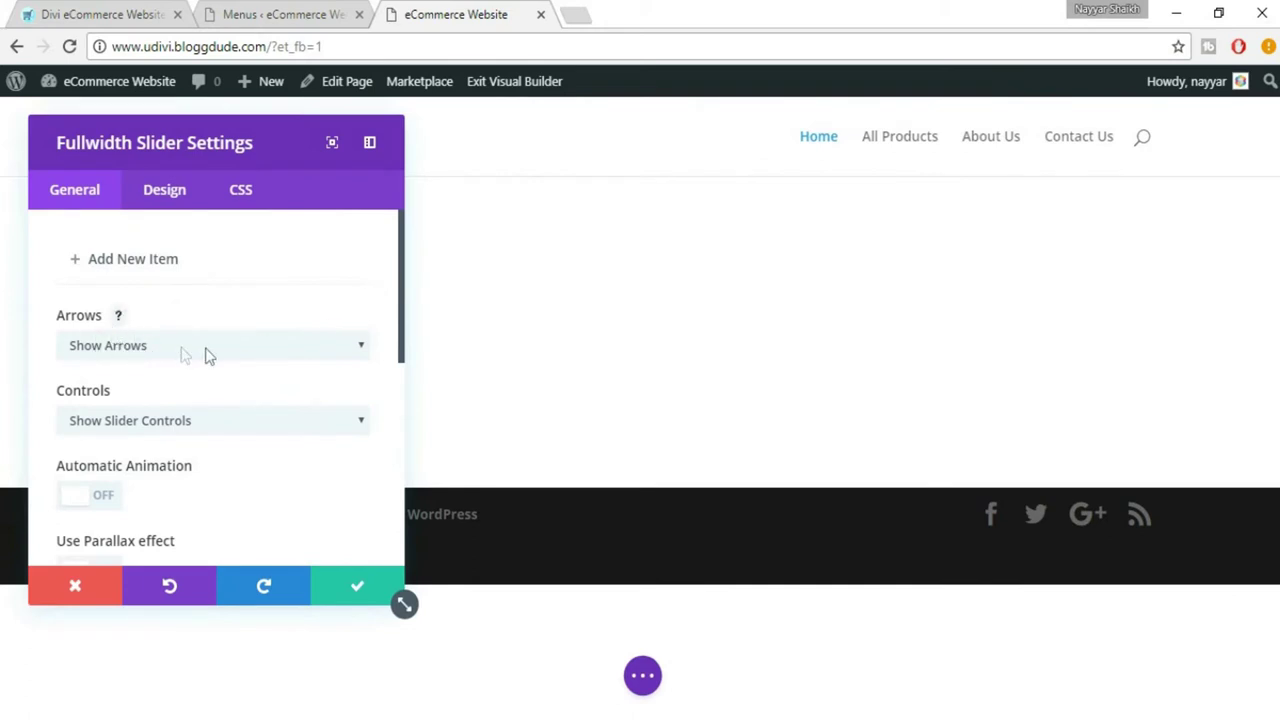
Step: Check the slider's Arrows options and try the slide arrows on the eDivi demo homepage
click(145, 347)
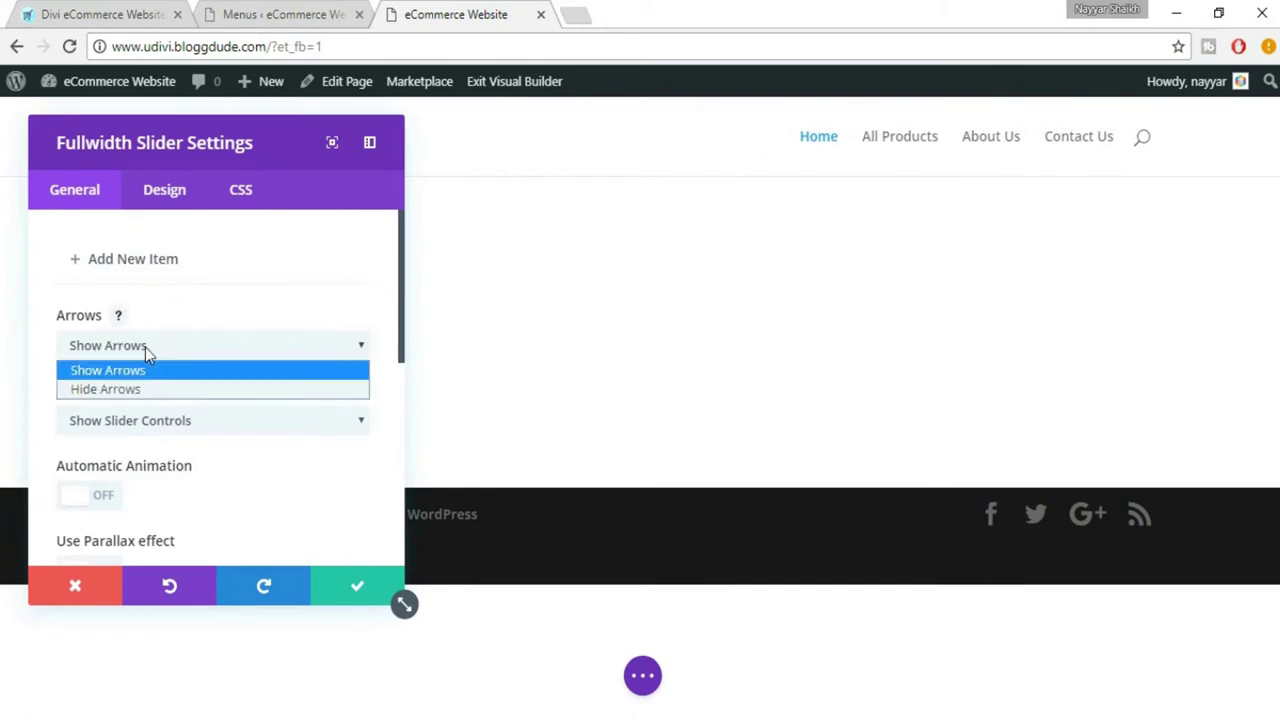
click(163, 357)
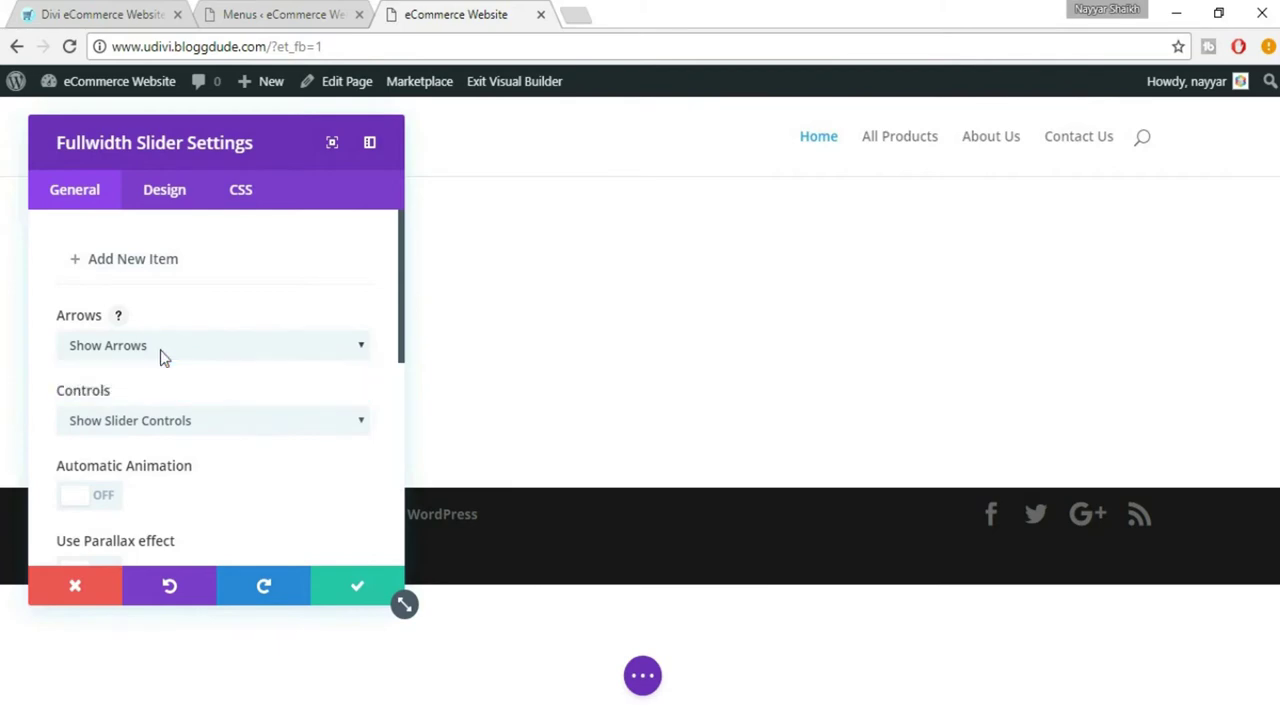
key(ctrl+1)
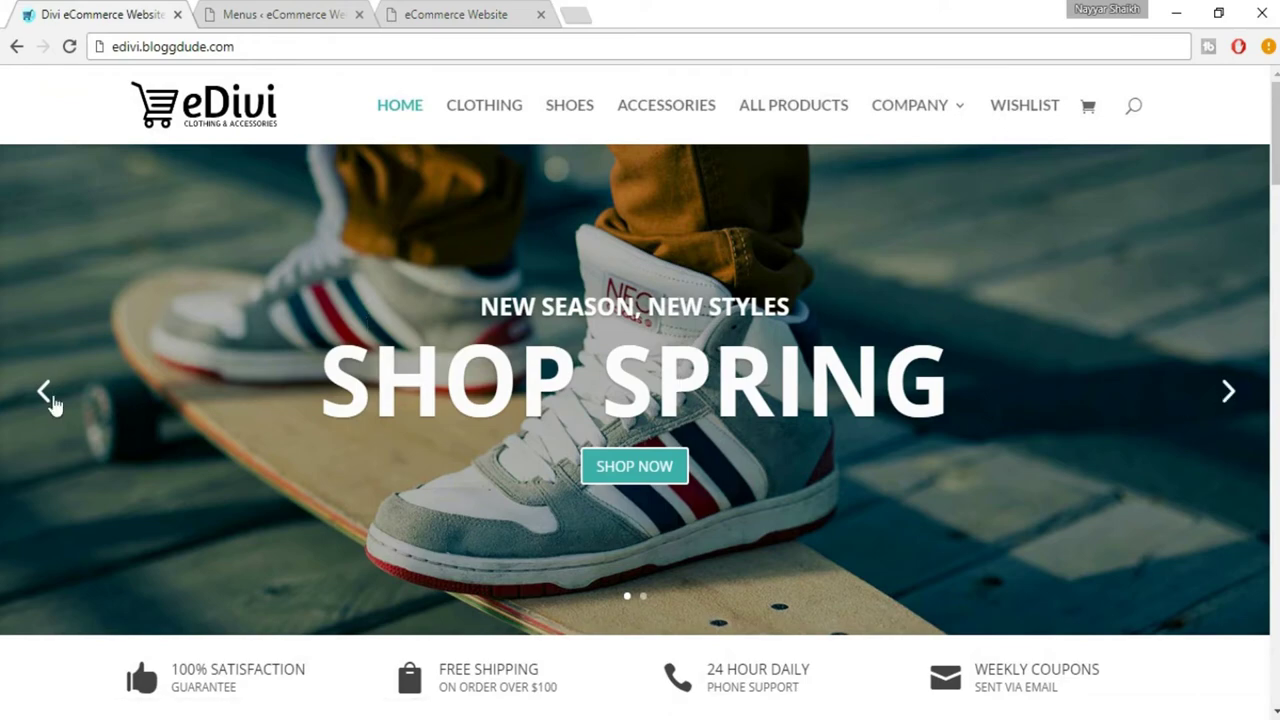
click(1243, 400)
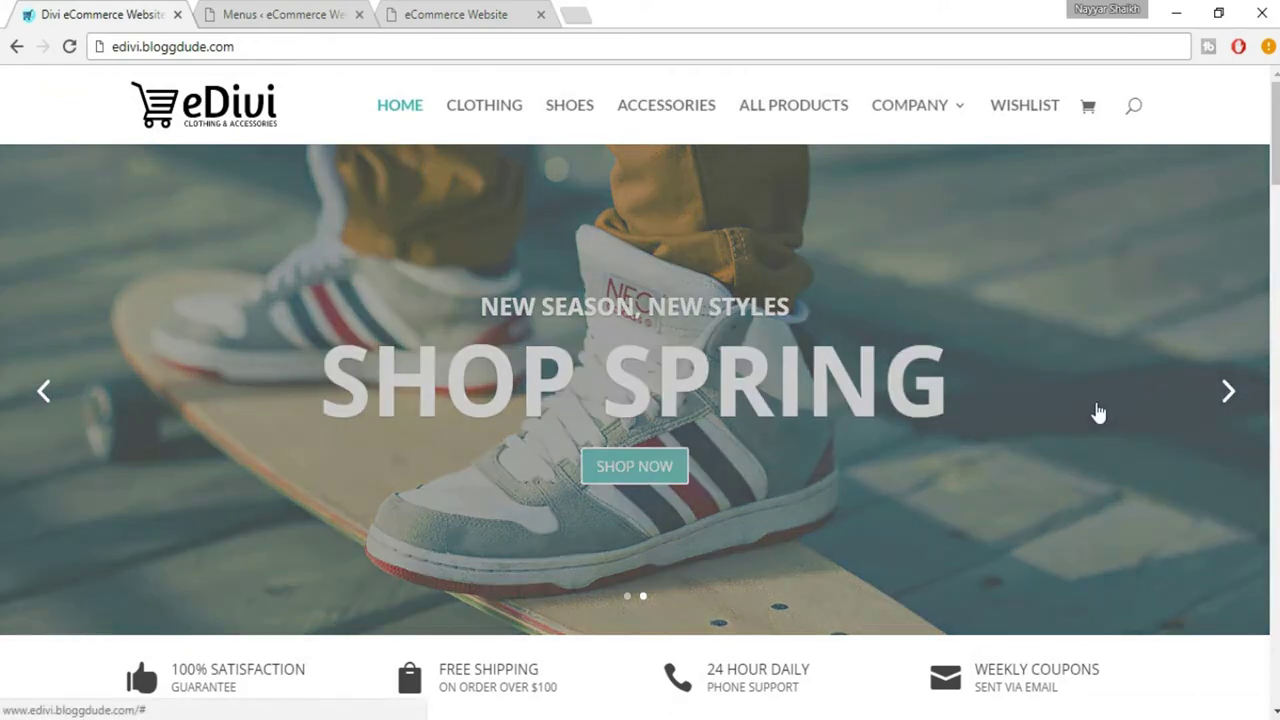
click(1228, 397)
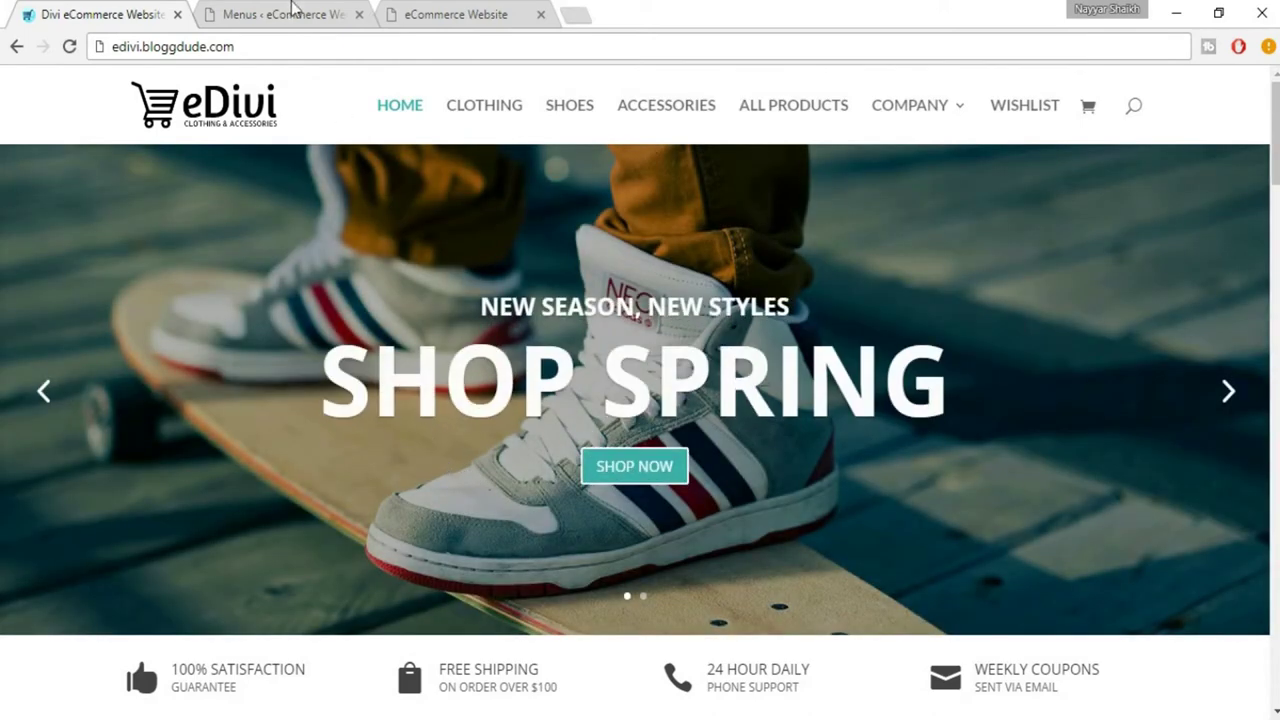
Step: Reorder the browser tabs so the website being built sits directly beside the eDivi demo
click(292, 12)
click(405, 12)
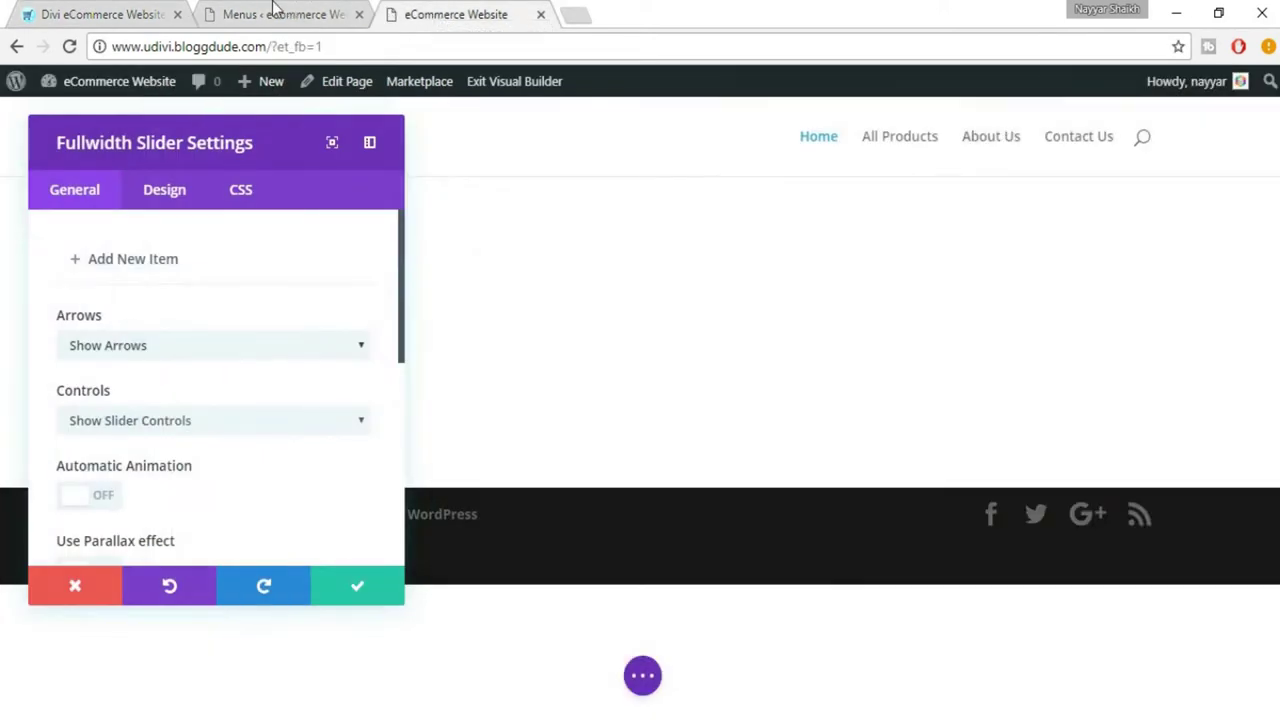
drag(285, 8, 230, 14)
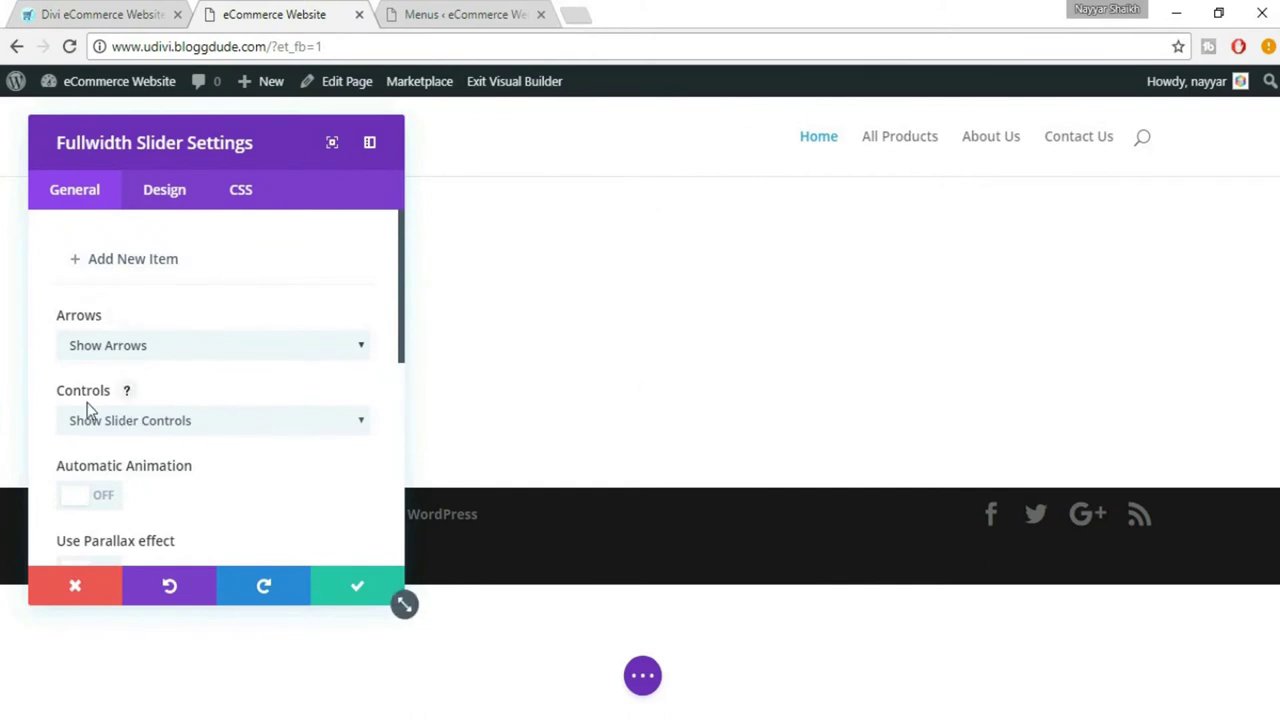
Step: Check the slider's Controls options and compare them with the slide dots on the eDivi demo homepage
click(137, 421)
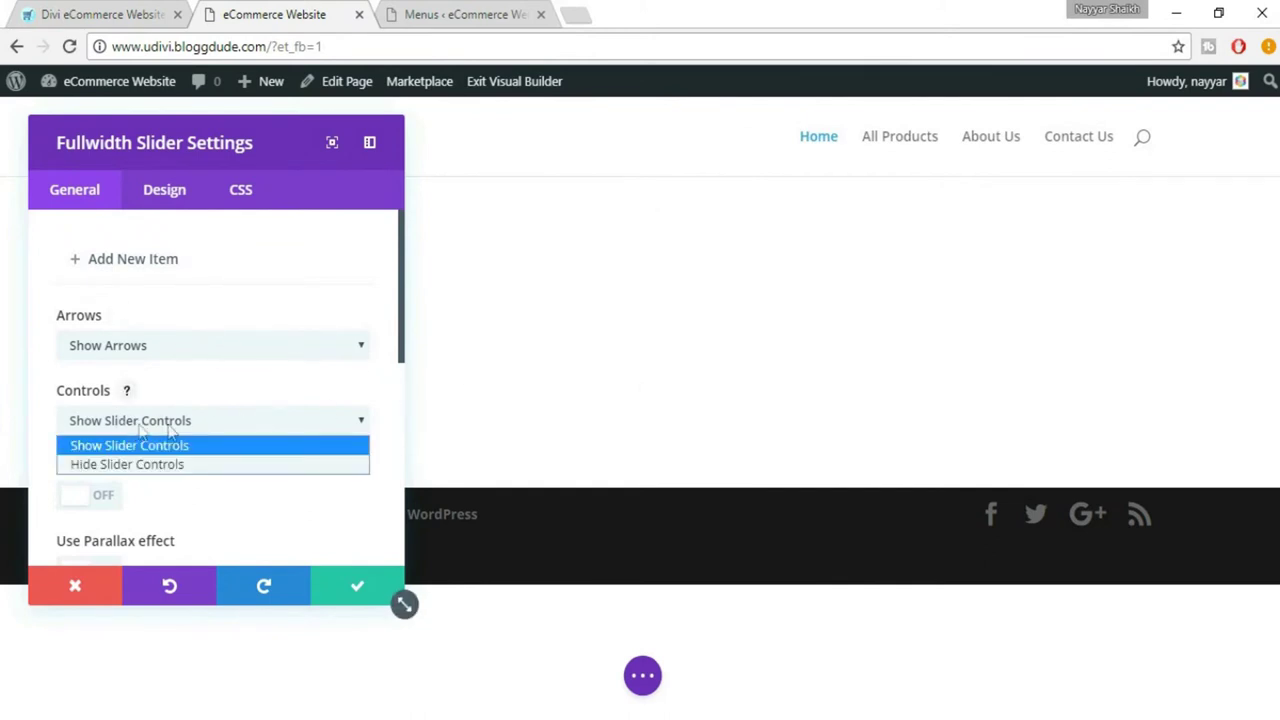
click(230, 438)
click(92, 13)
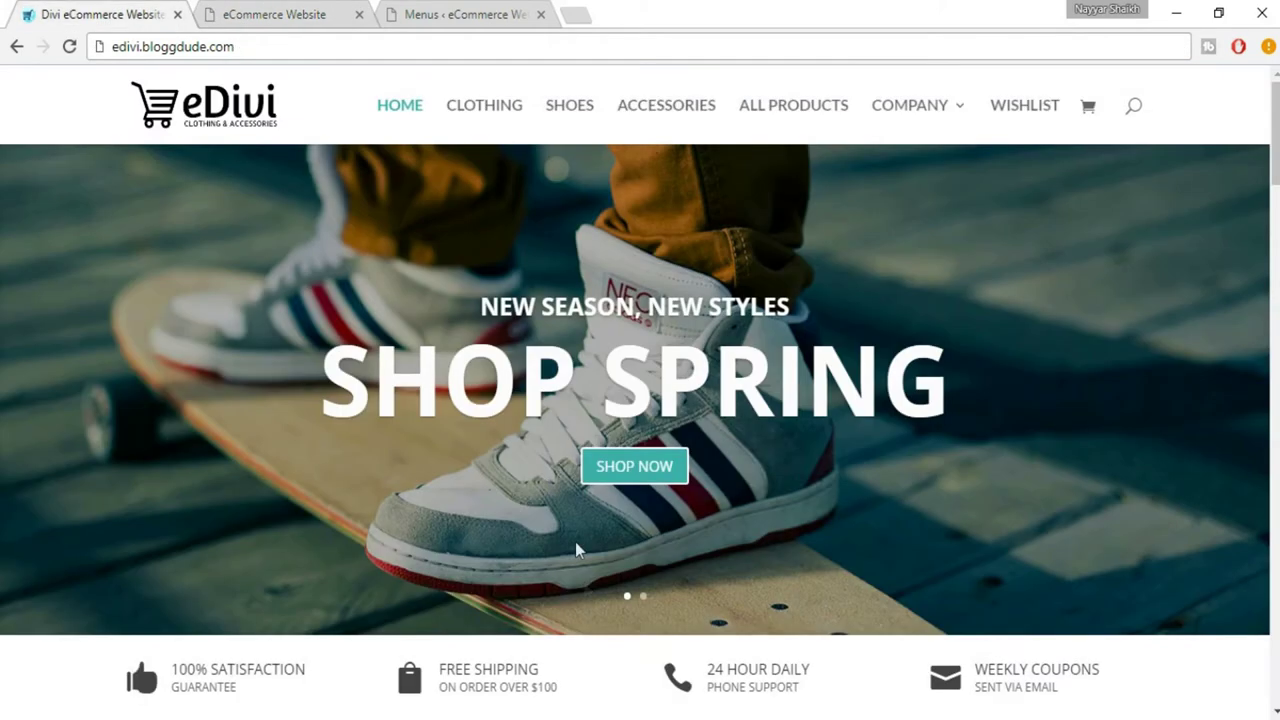
click(270, 14)
Step: Watch the demo slider for reference, and try the Automatic Animation option in the Fullwidth Slider settings before switching it back off
scroll(335, 443, down, 3)
scroll(350, 440, down, 4)
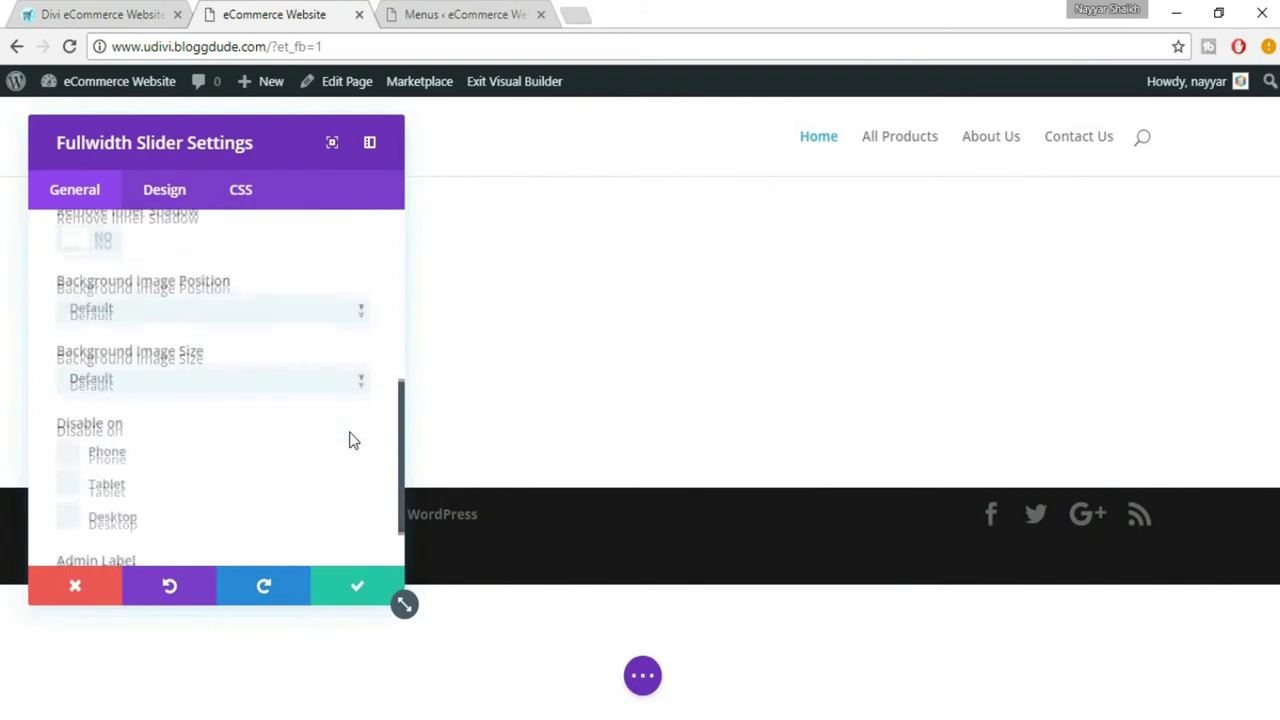
scroll(390, 458, up, 4)
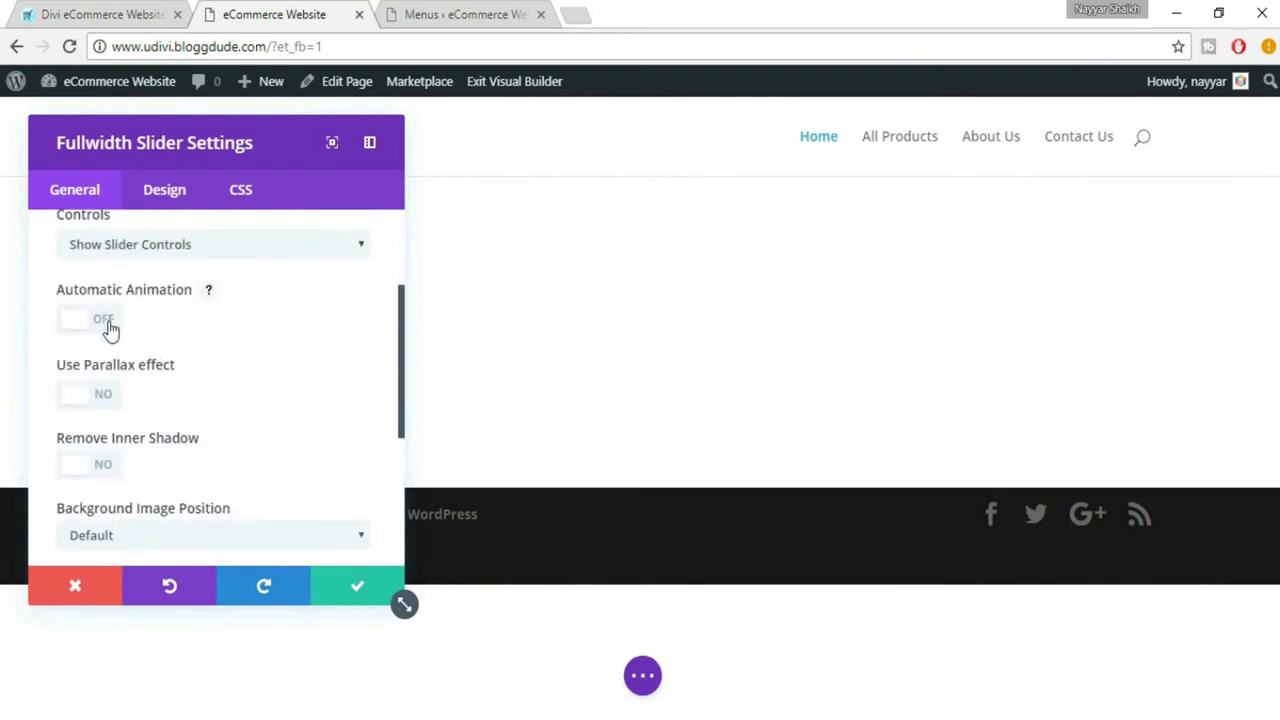
click(118, 16)
mouse_move(1022, 415)
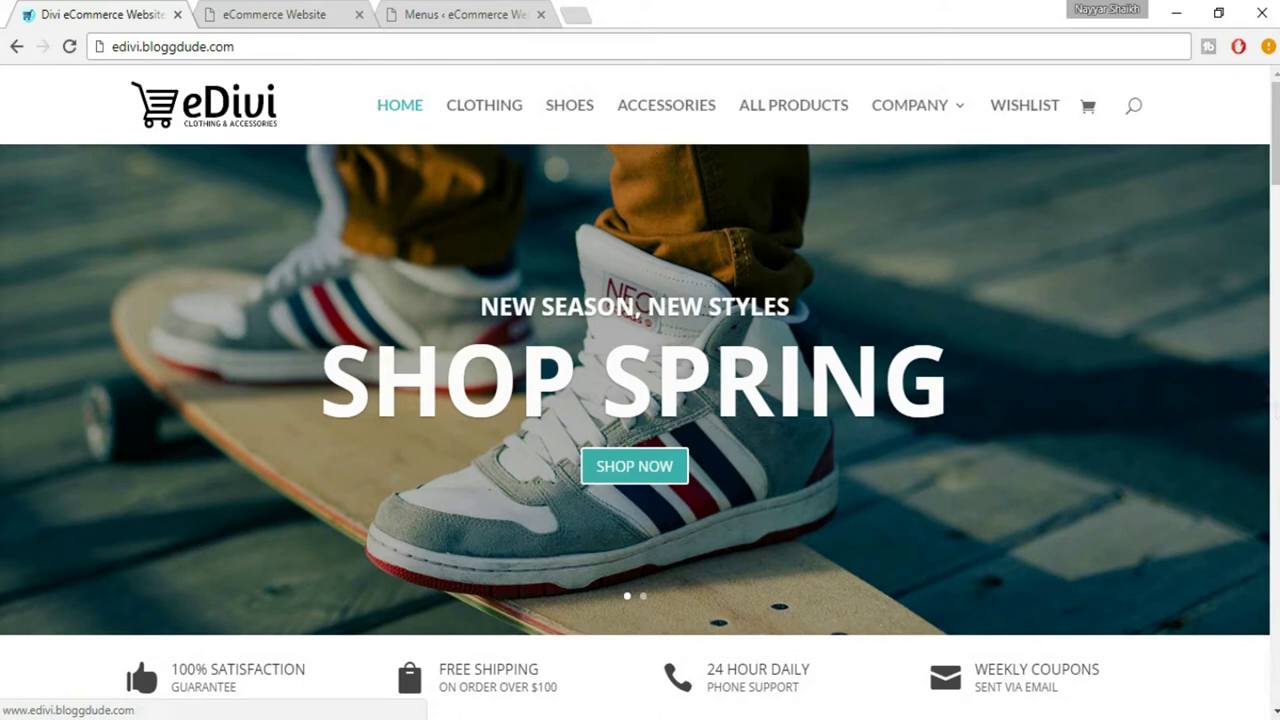
click(268, 12)
click(101, 321)
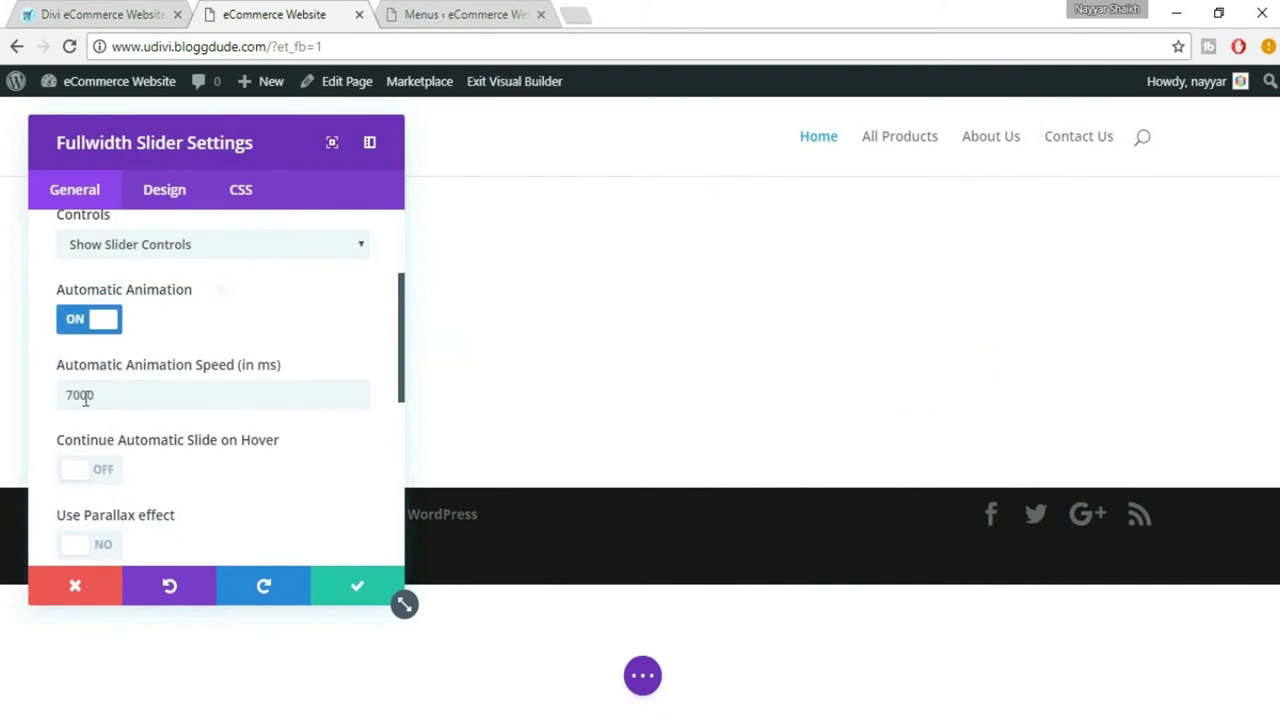
click(101, 321)
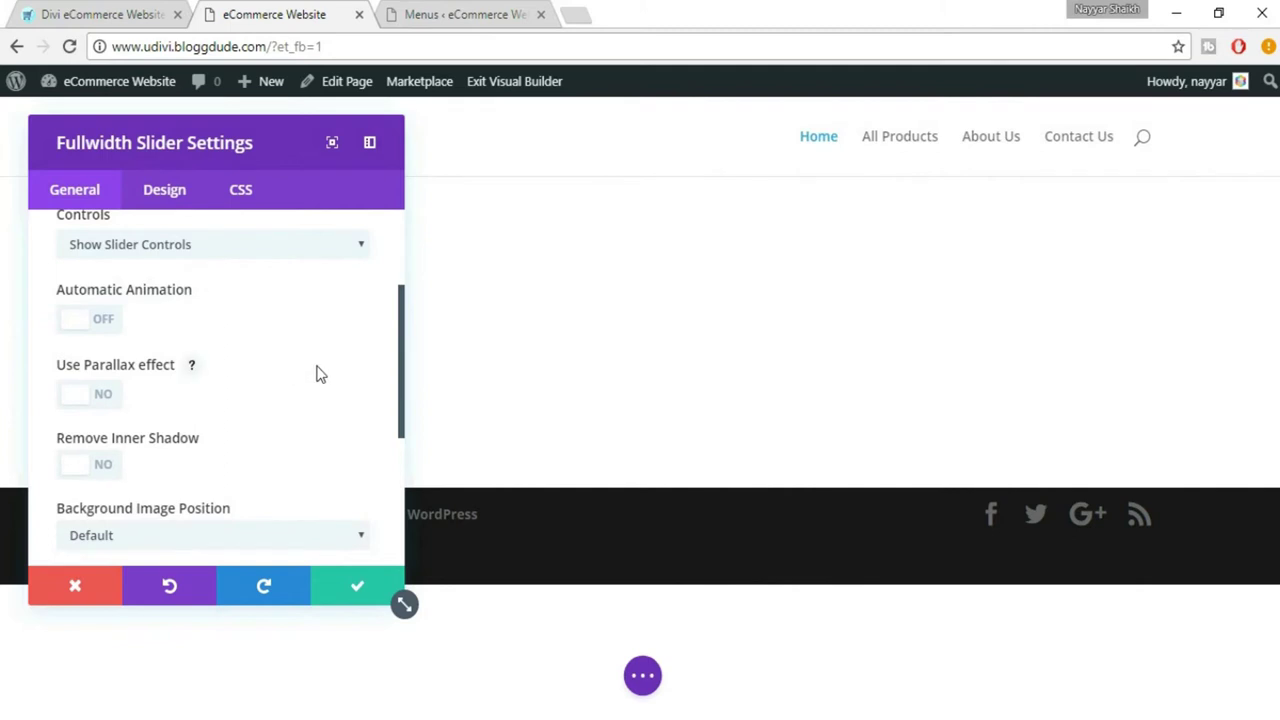
Step: Try the Use Parallax effect option in the Fullwidth Slider settings and switch it back off
scroll(290, 372, down, 2)
click(103, 298)
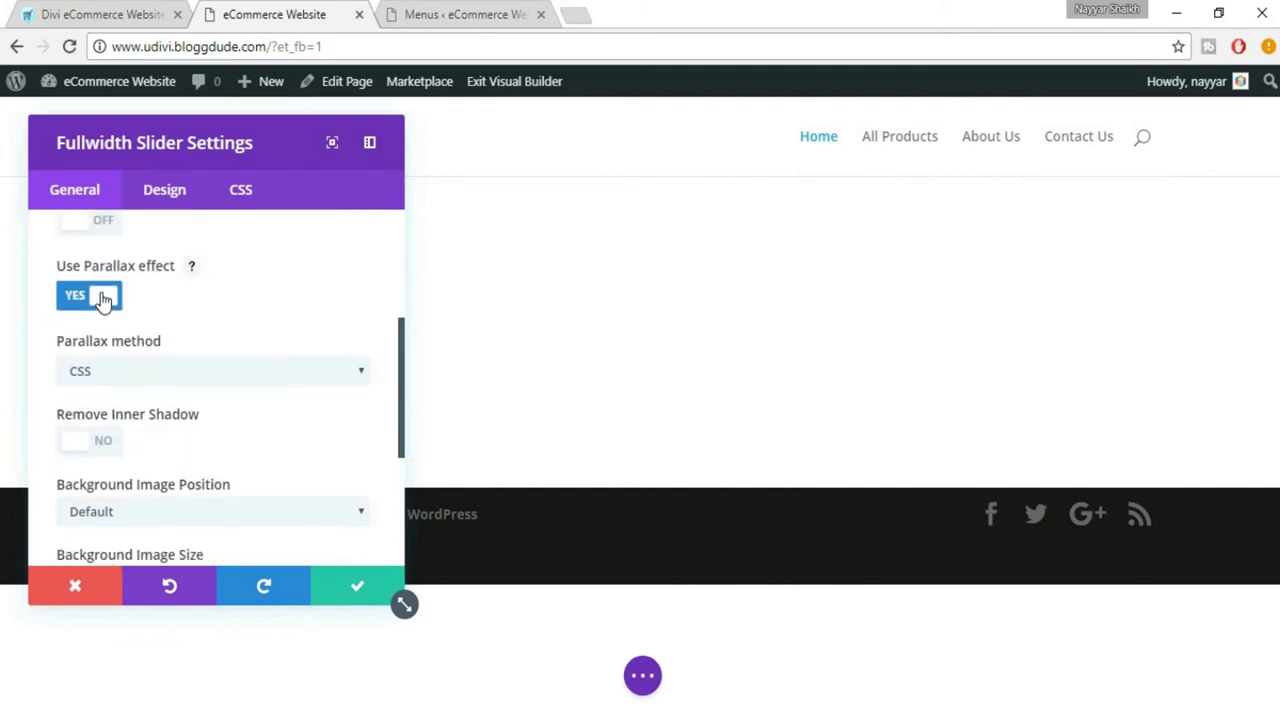
click(103, 298)
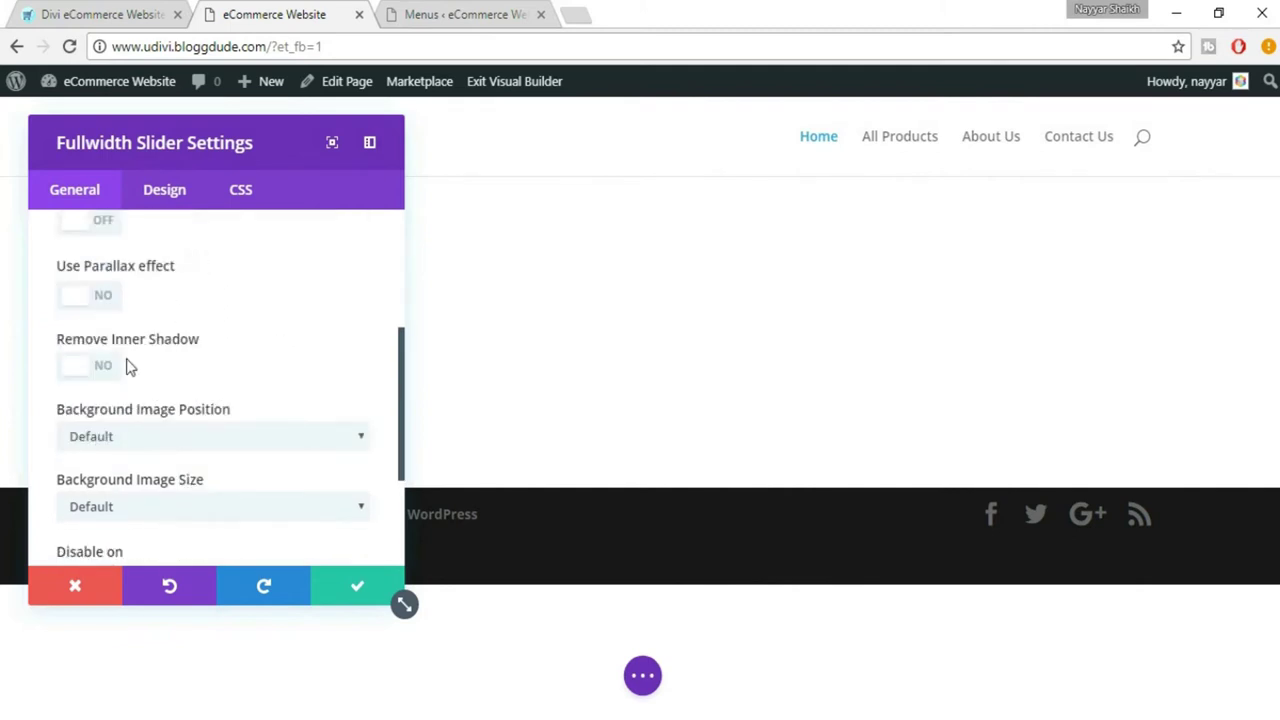
click(100, 298)
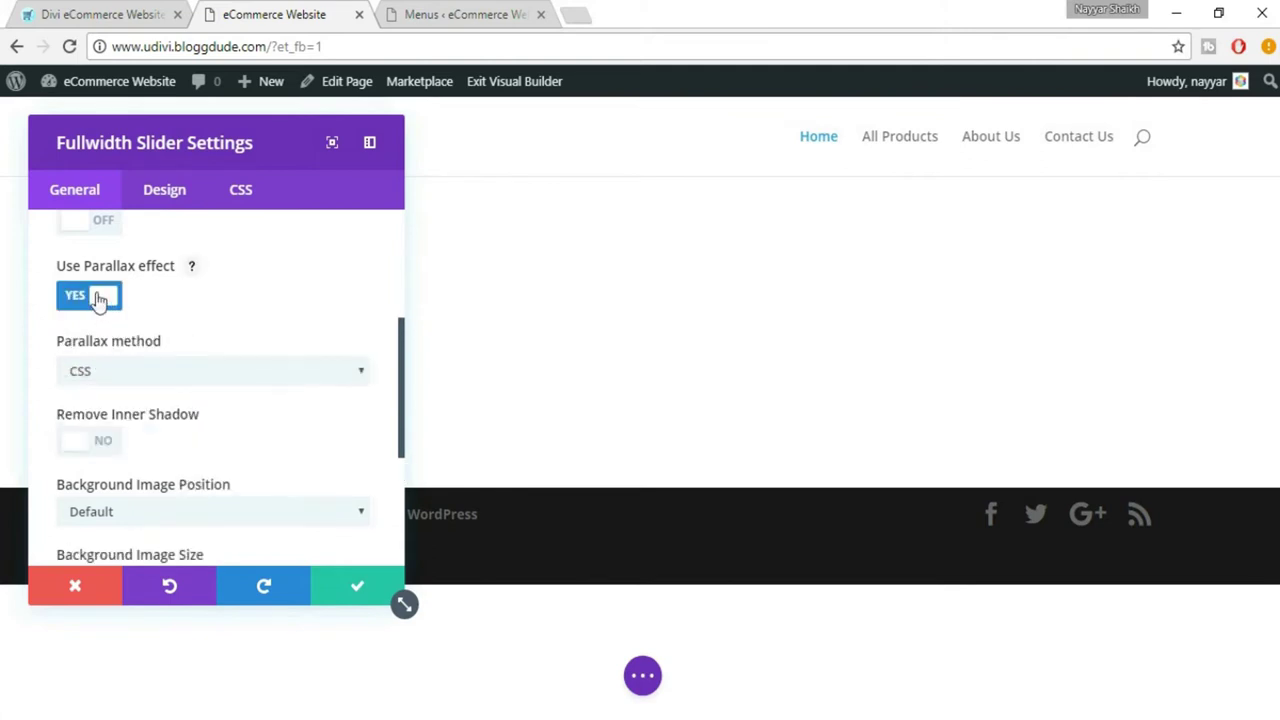
click(104, 297)
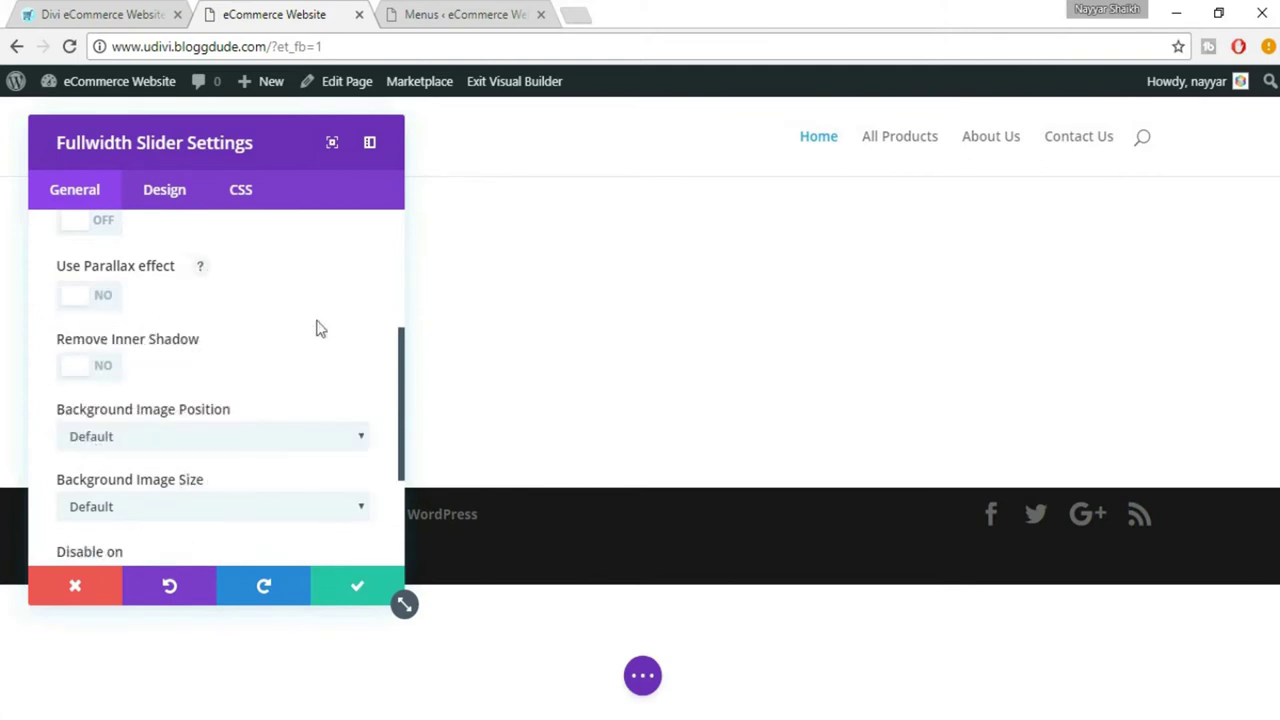
Step: Look through the remaining Fullwidth Slider general settings and add a new slide item to the slider
scroll(370, 376, down, 1)
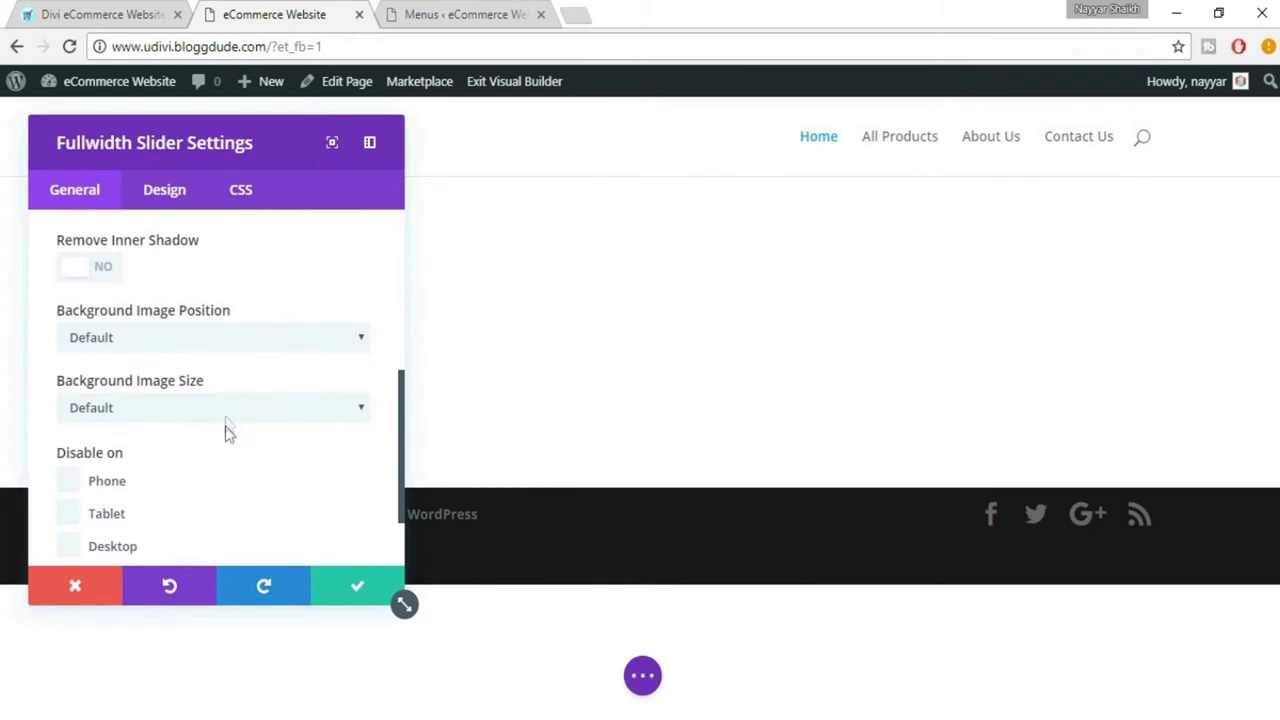
scroll(243, 445, down, 1)
scroll(240, 451, up, 1)
scroll(258, 440, up, 5)
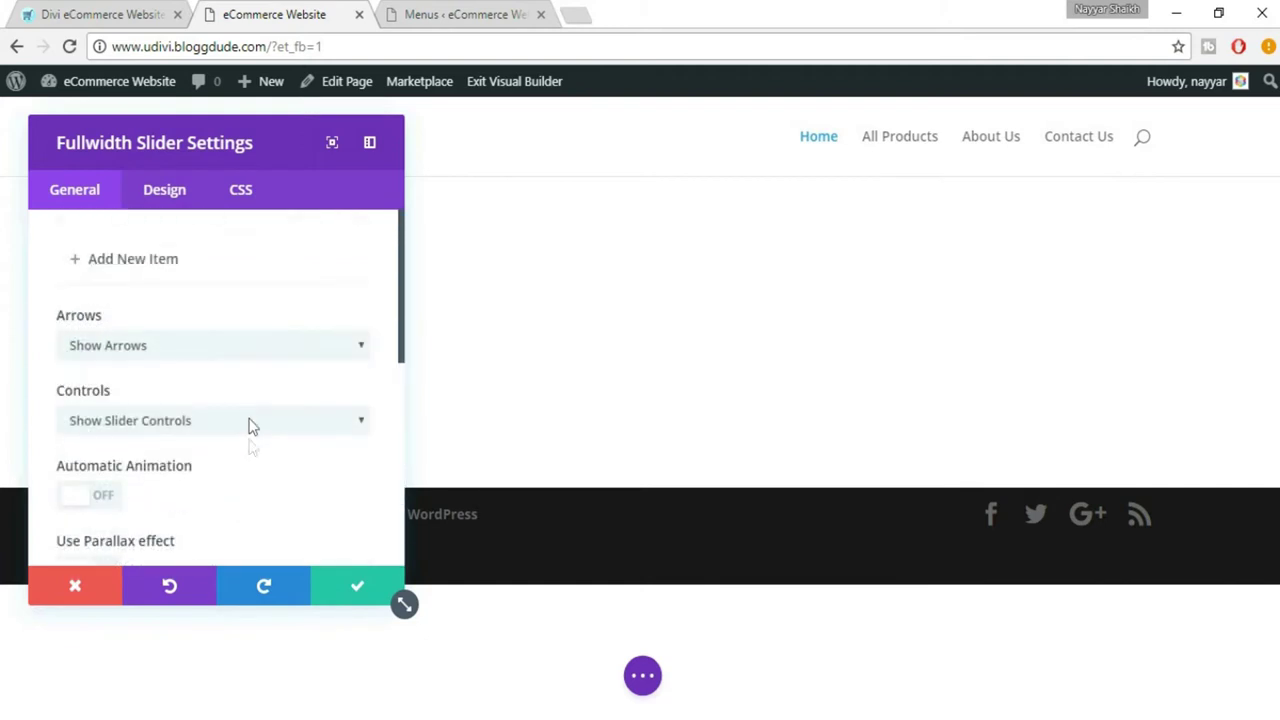
click(139, 262)
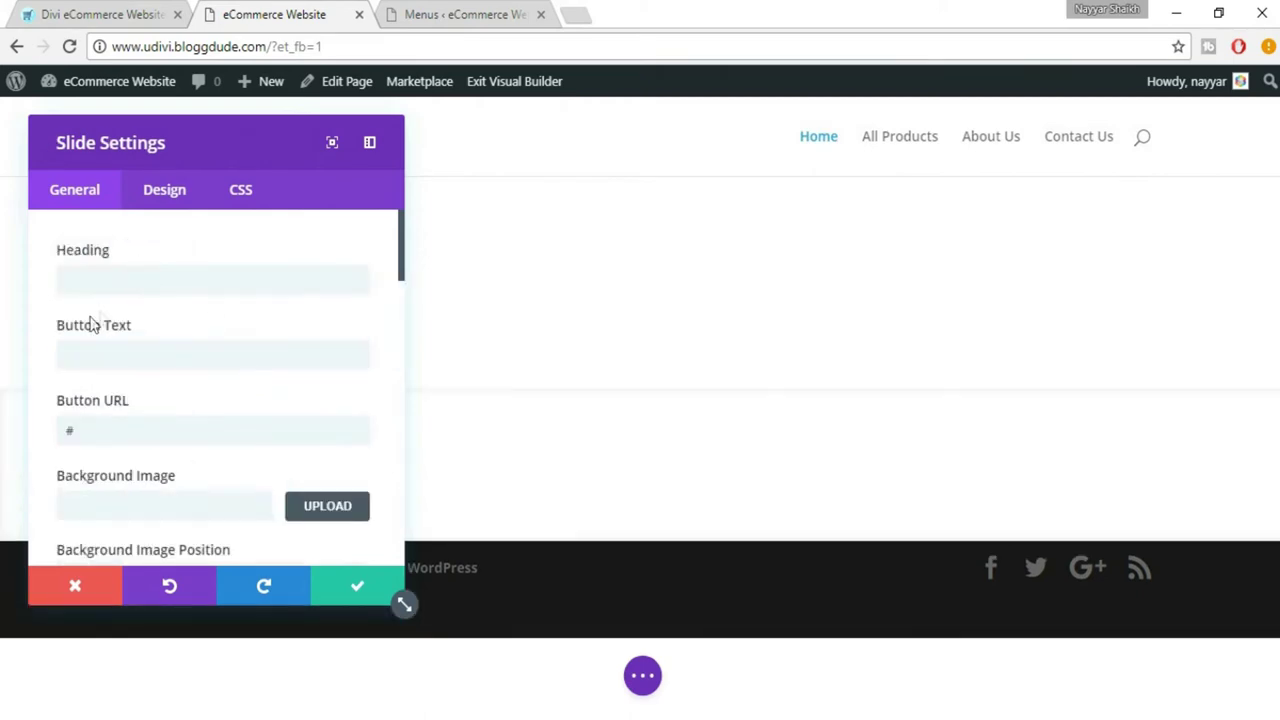
Step: Set the new slide's heading to "NEW SEASON, NEW STYLES", using the text on the eDivi demo slider
click(108, 13)
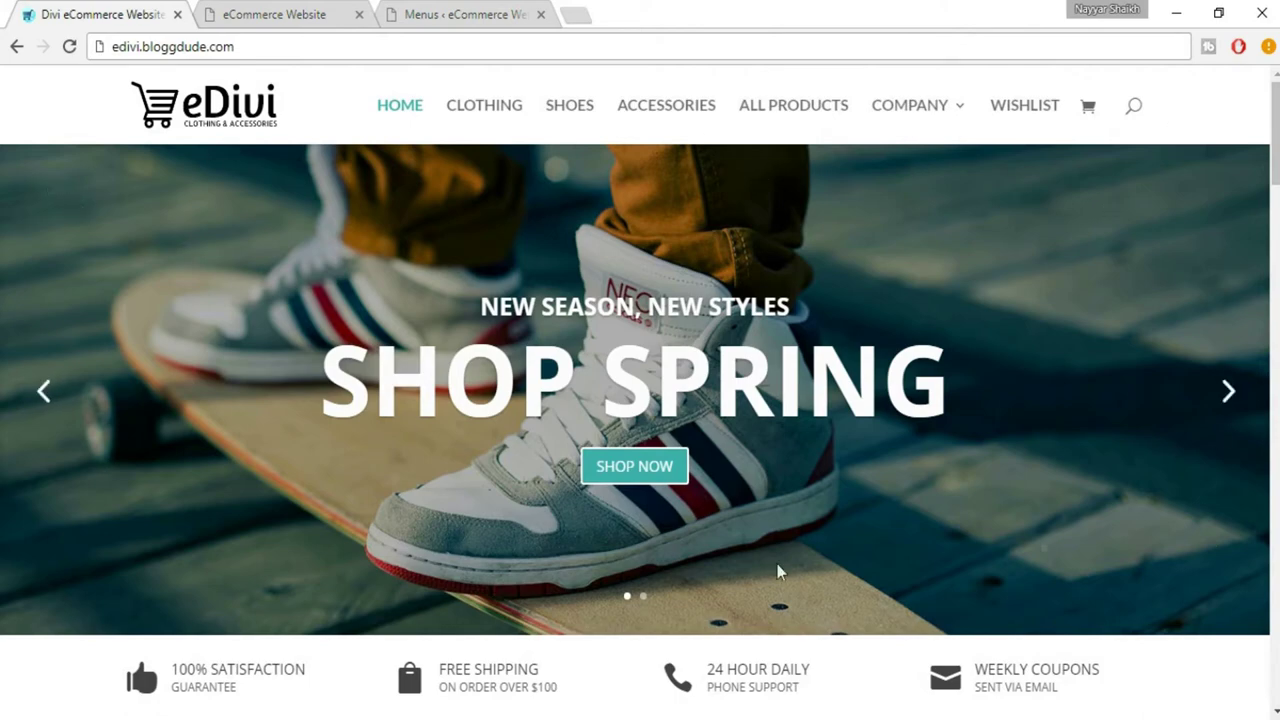
click(265, 14)
click(108, 14)
click(265, 14)
click(272, 12)
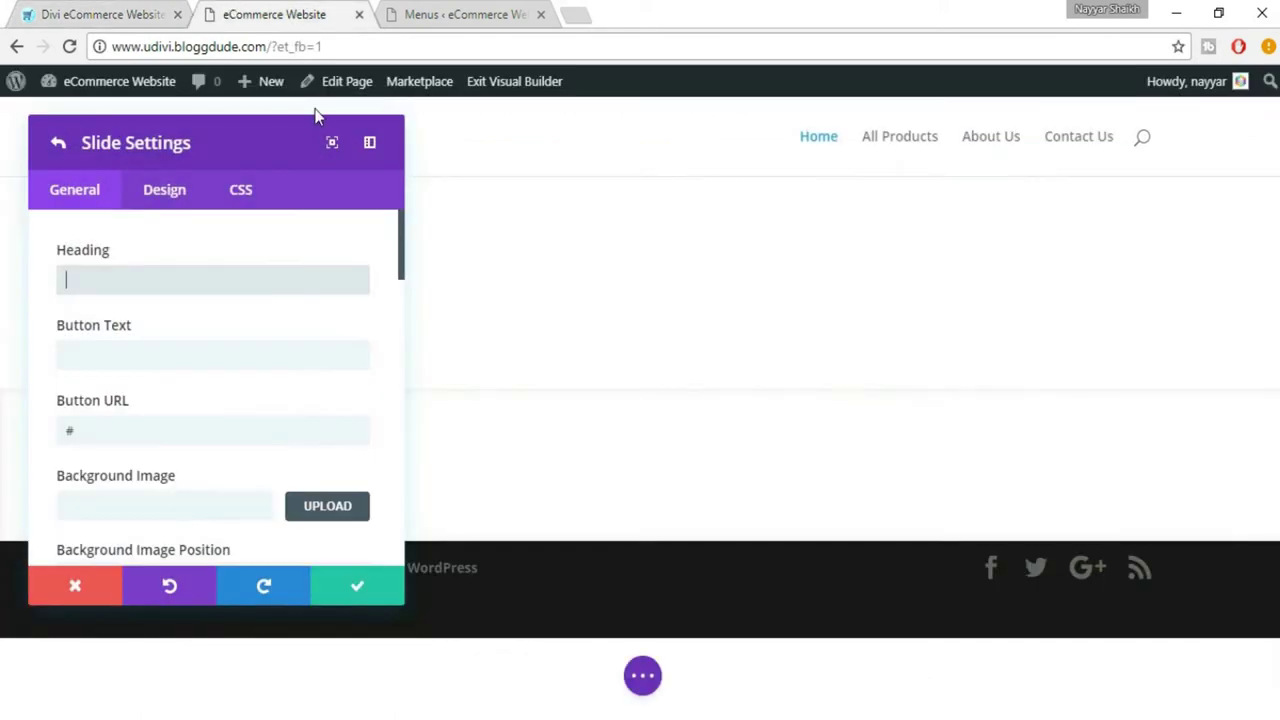
text(NE)
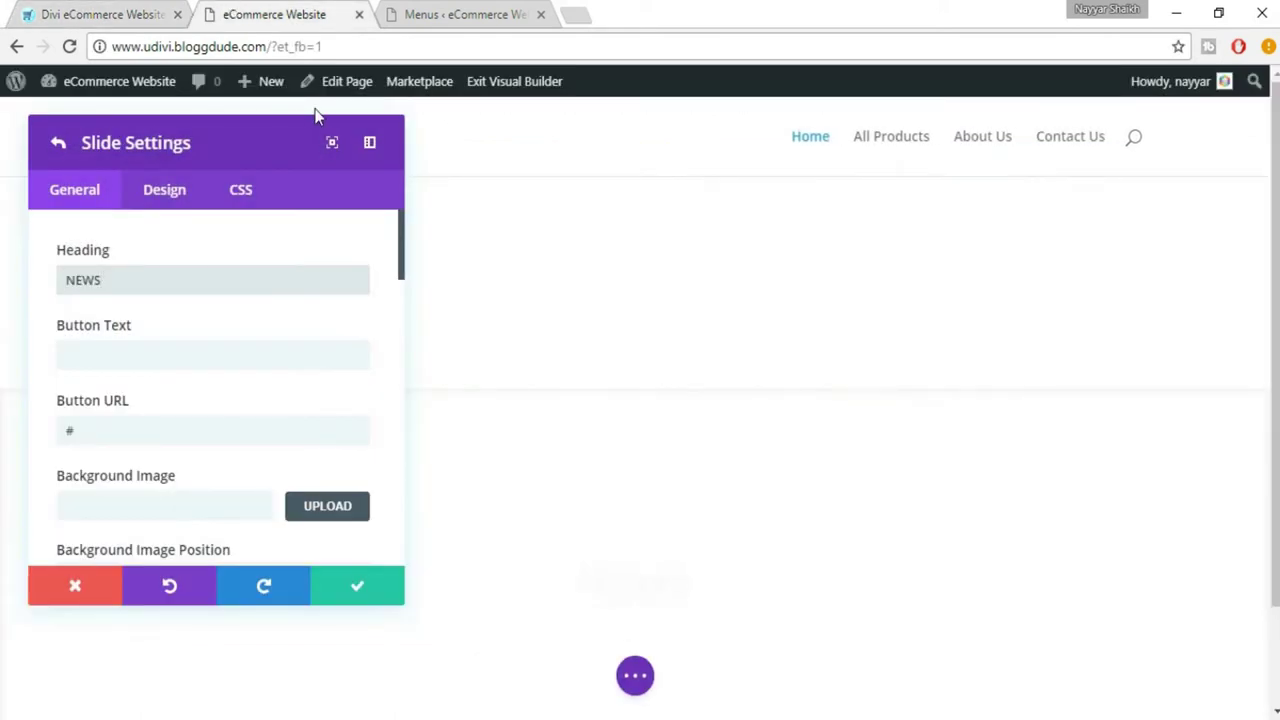
text(W SEASON, NE)
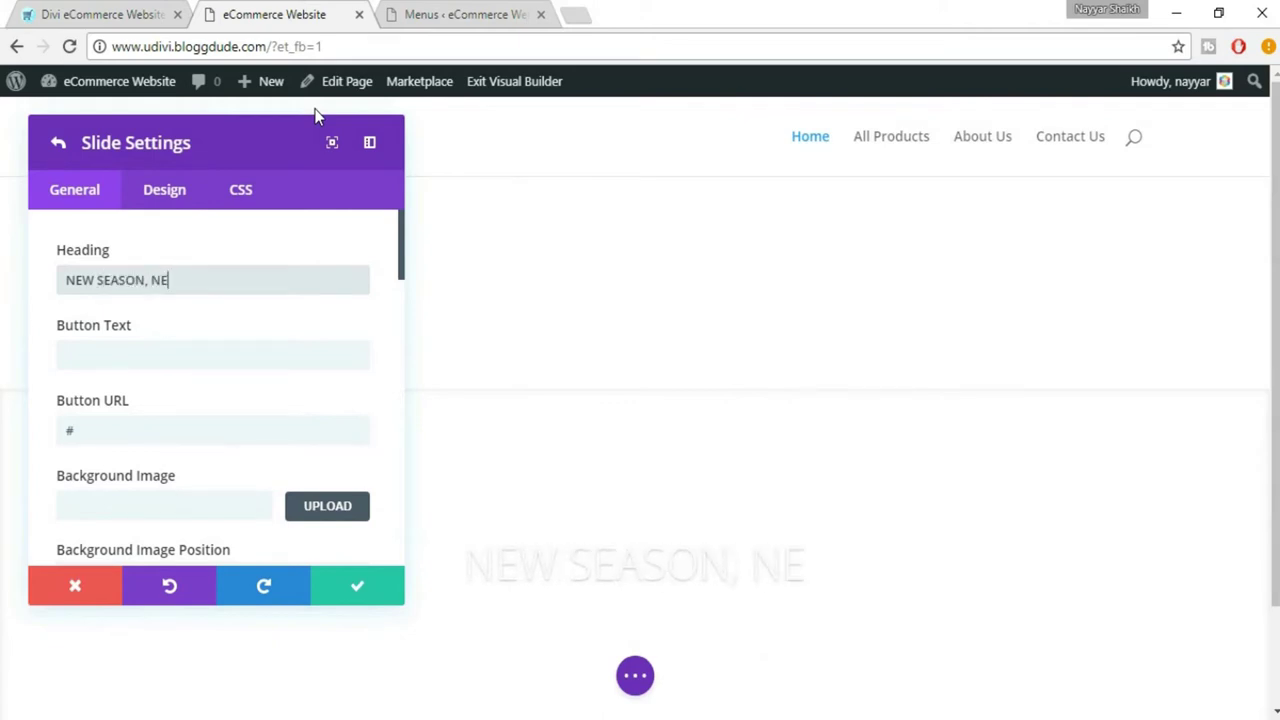
text(W STYLES)
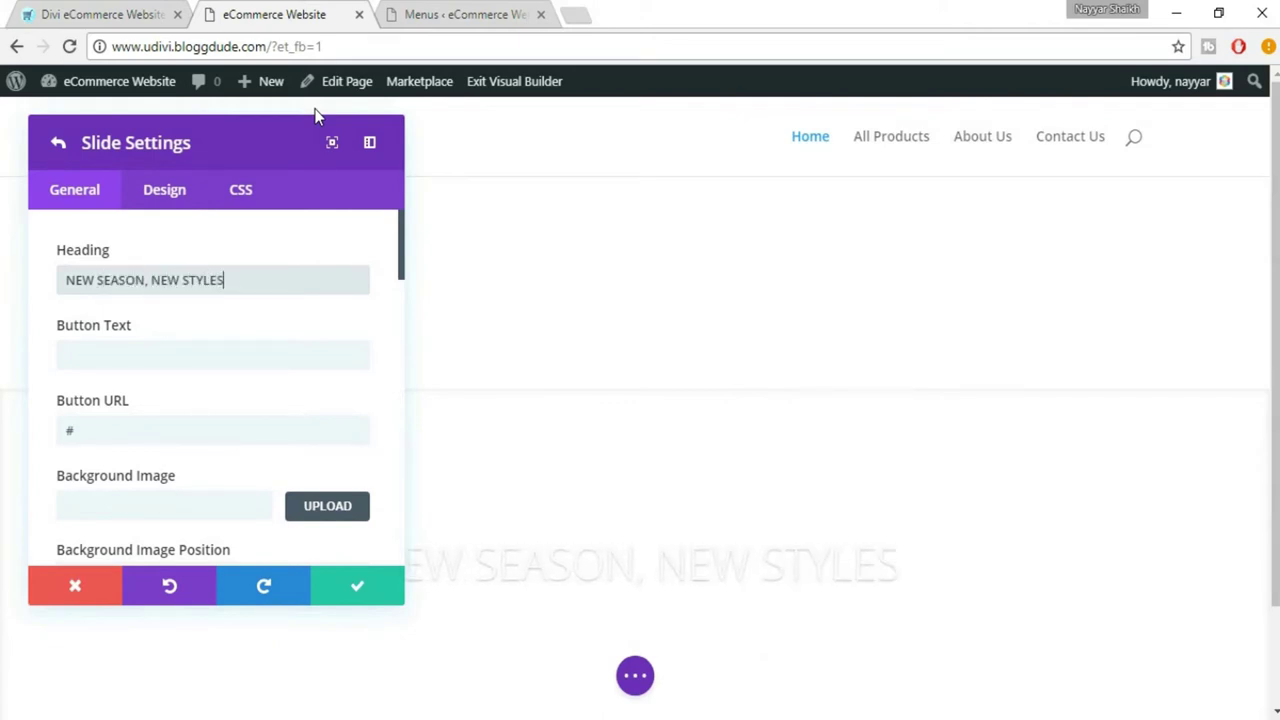
scroll(888, 440, down, 1)
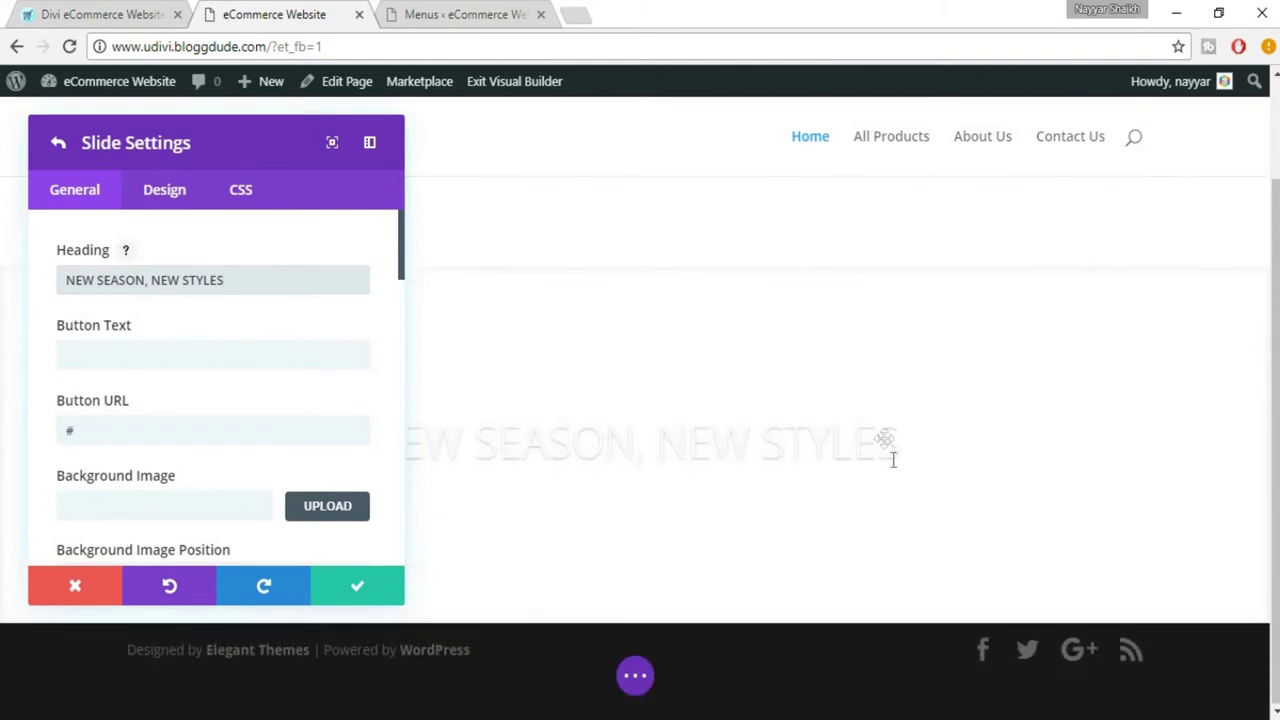
mouse_move(900, 470)
mouse_down()
mouse_move(428, 470)
mouse_move(889, 460)
mouse_up()
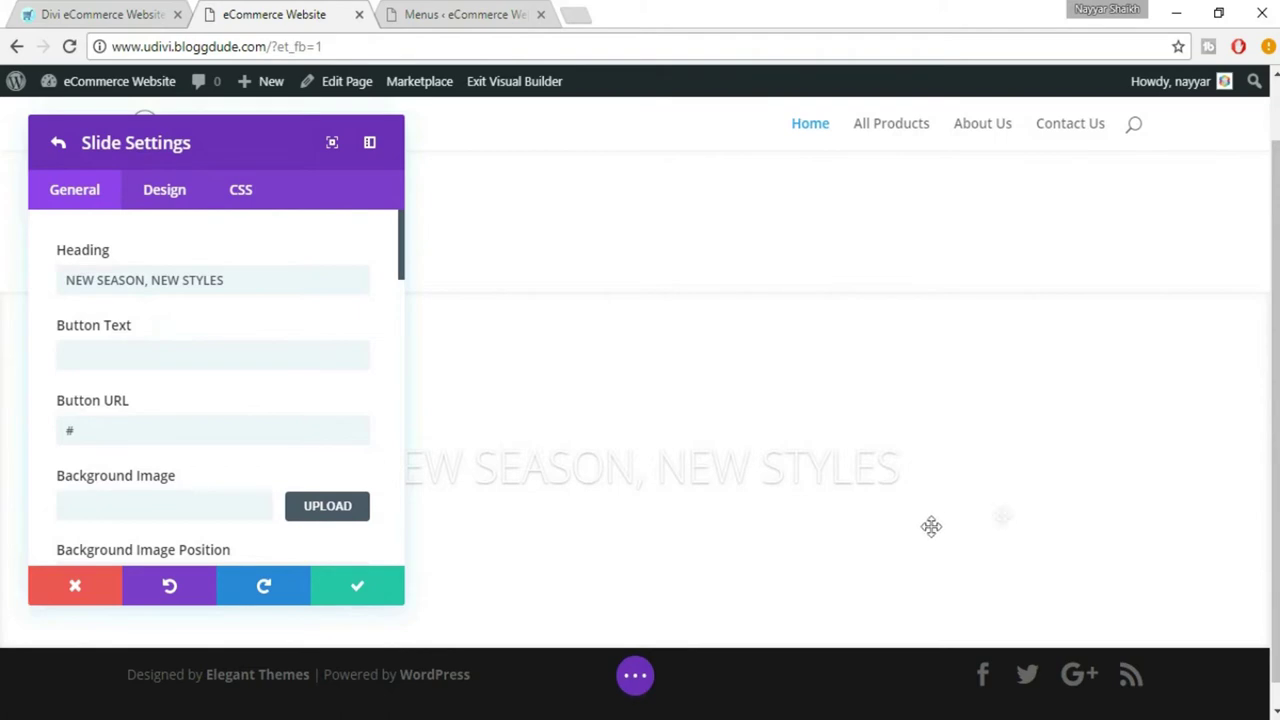
Step: Check the button on the eDivi demo slider and set the slide's button text to "AHOP NOW"
click(140, 14)
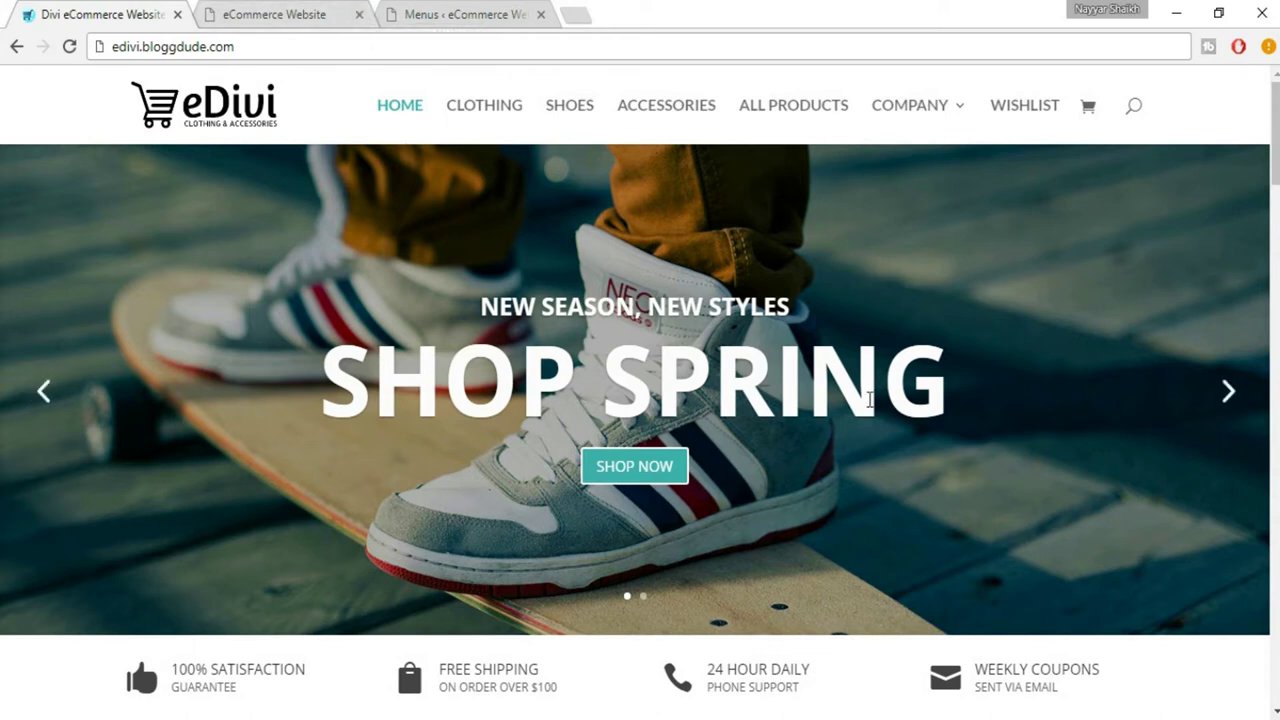
click(266, 12)
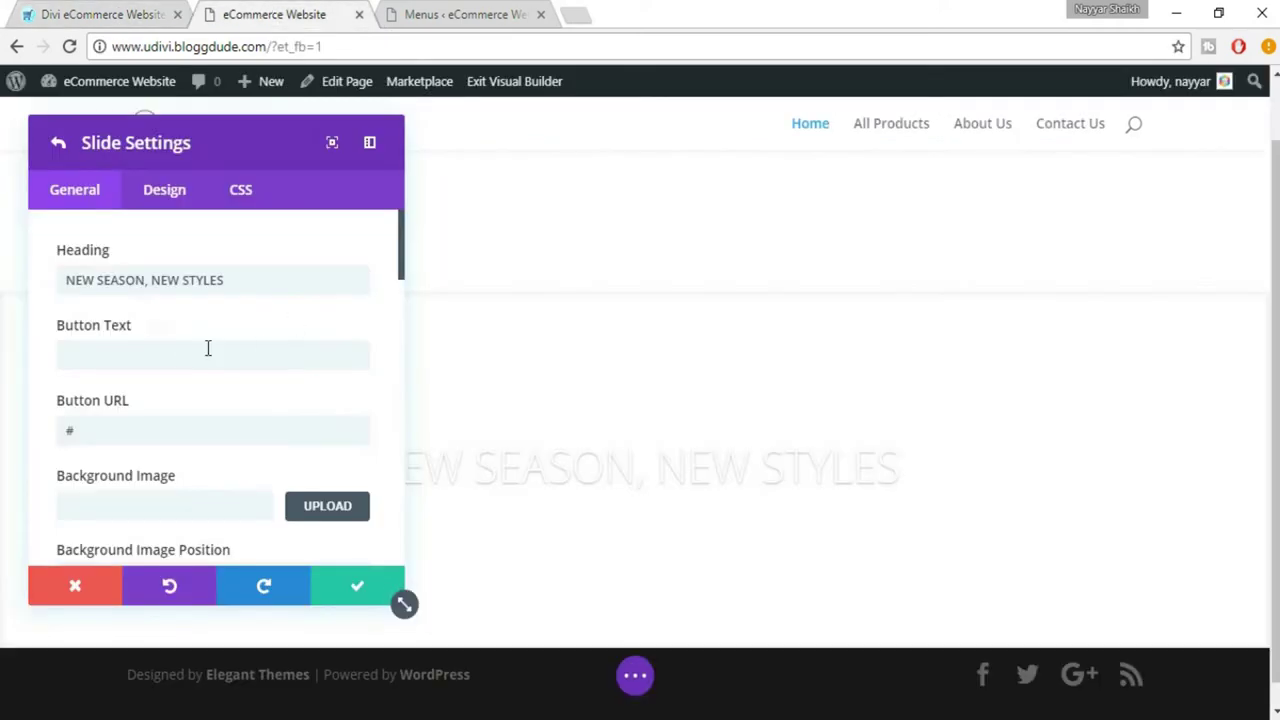
click(171, 358)
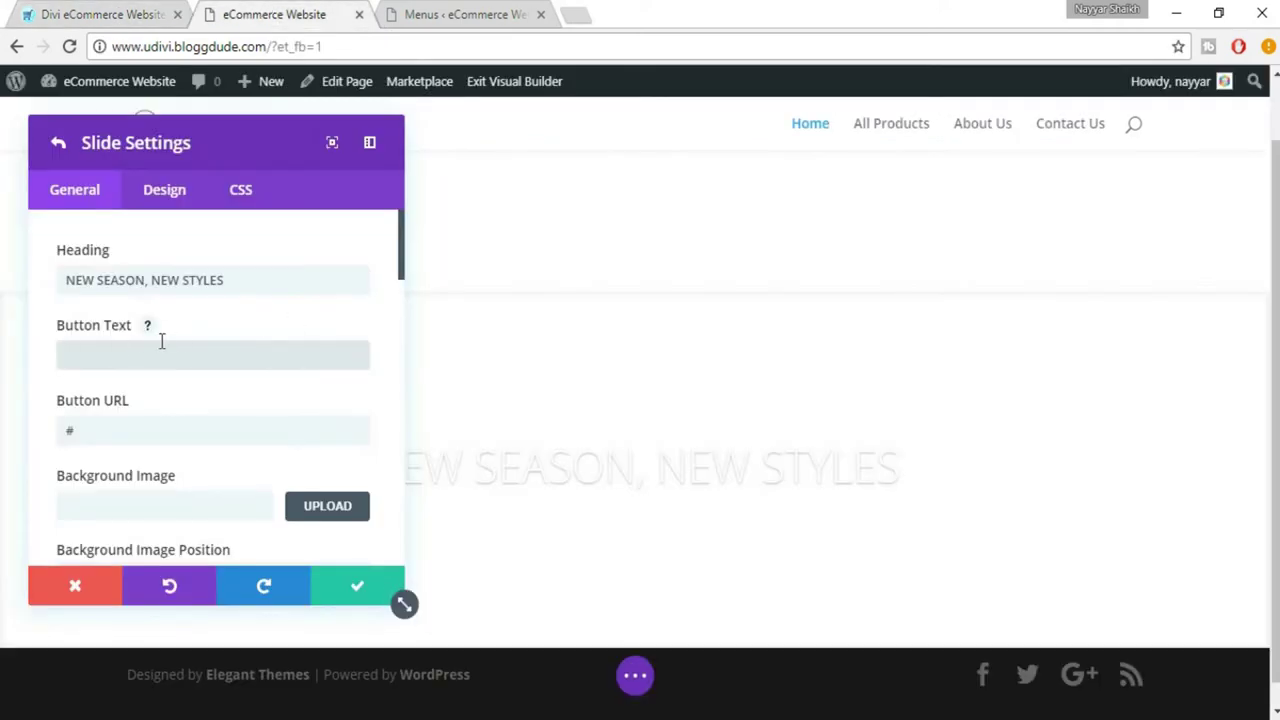
click(70, 10)
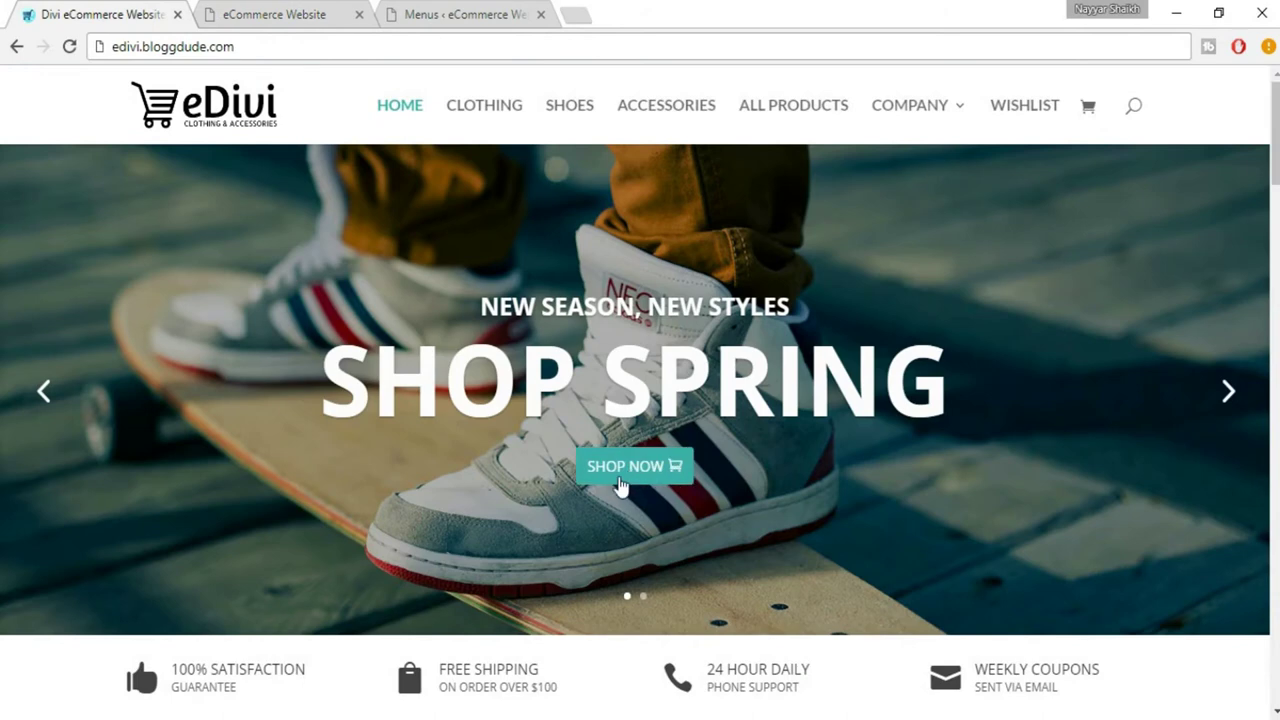
click(362, 51)
click(266, 14)
text(AHOP NOW)
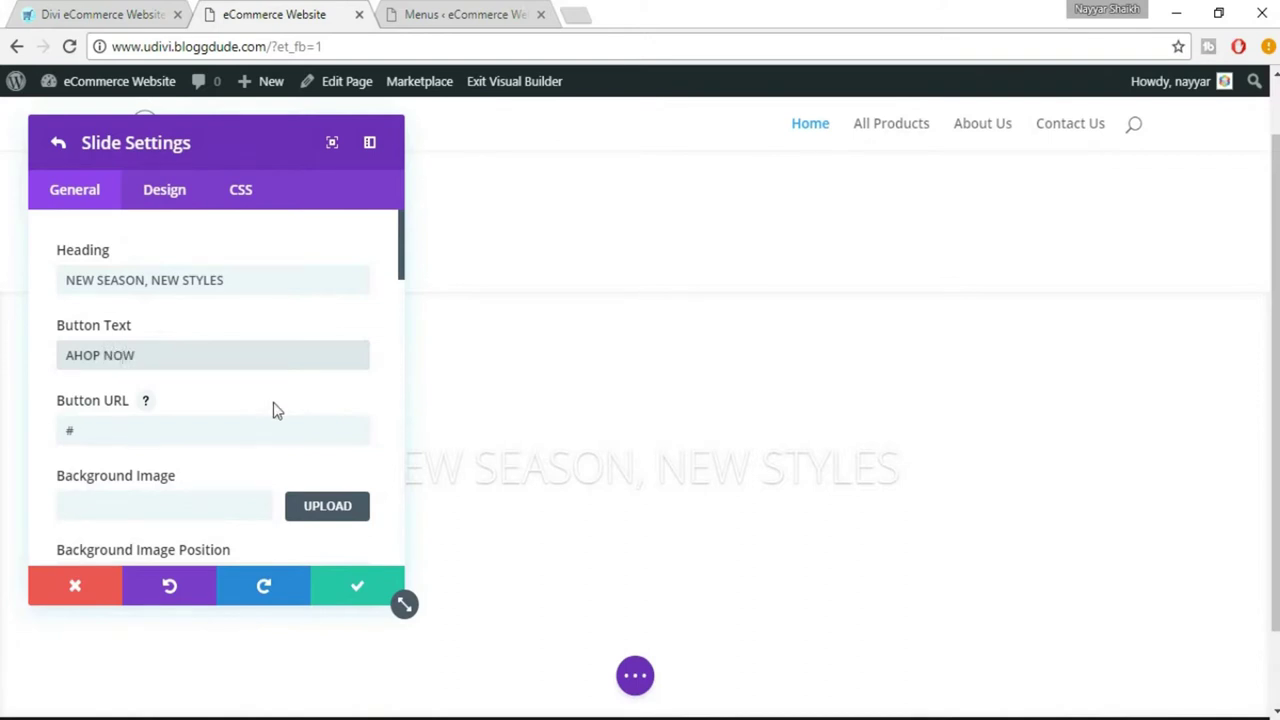
Step: Examine the slide's Button URL field and the eDivi demo's address and menu pages as possible link targets
scroll(273, 402, down, 1)
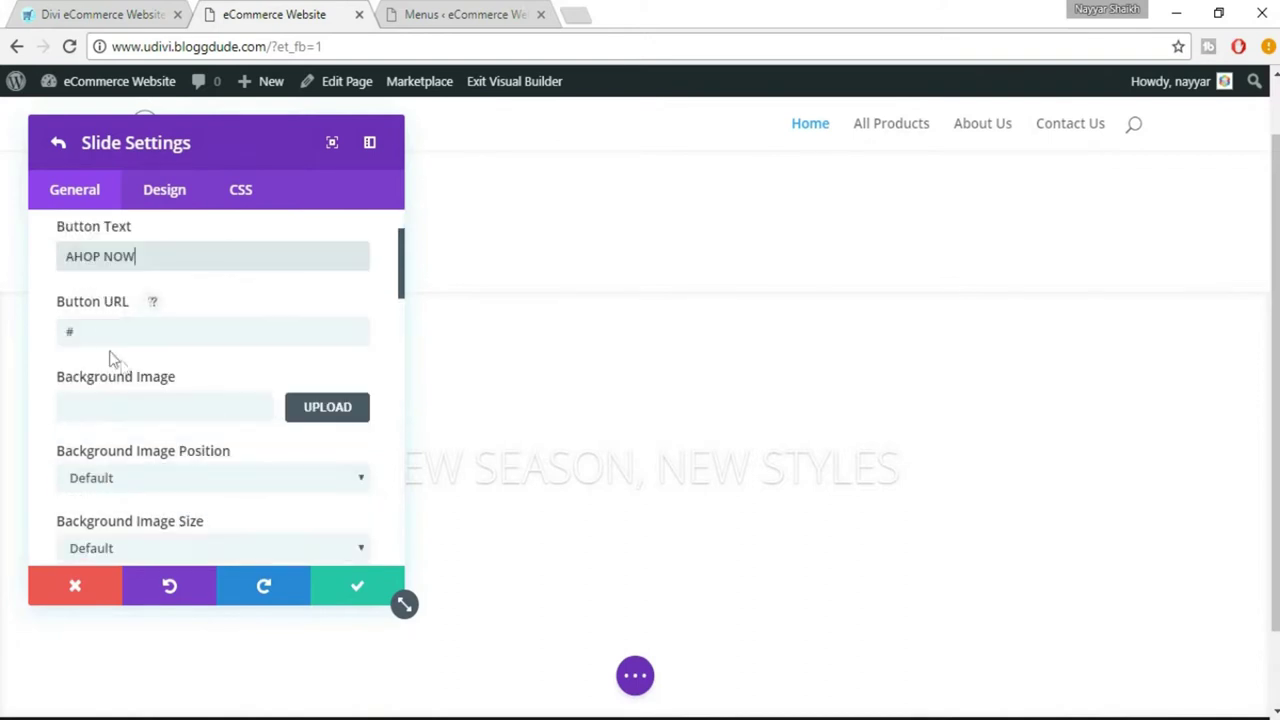
double_click(100, 335)
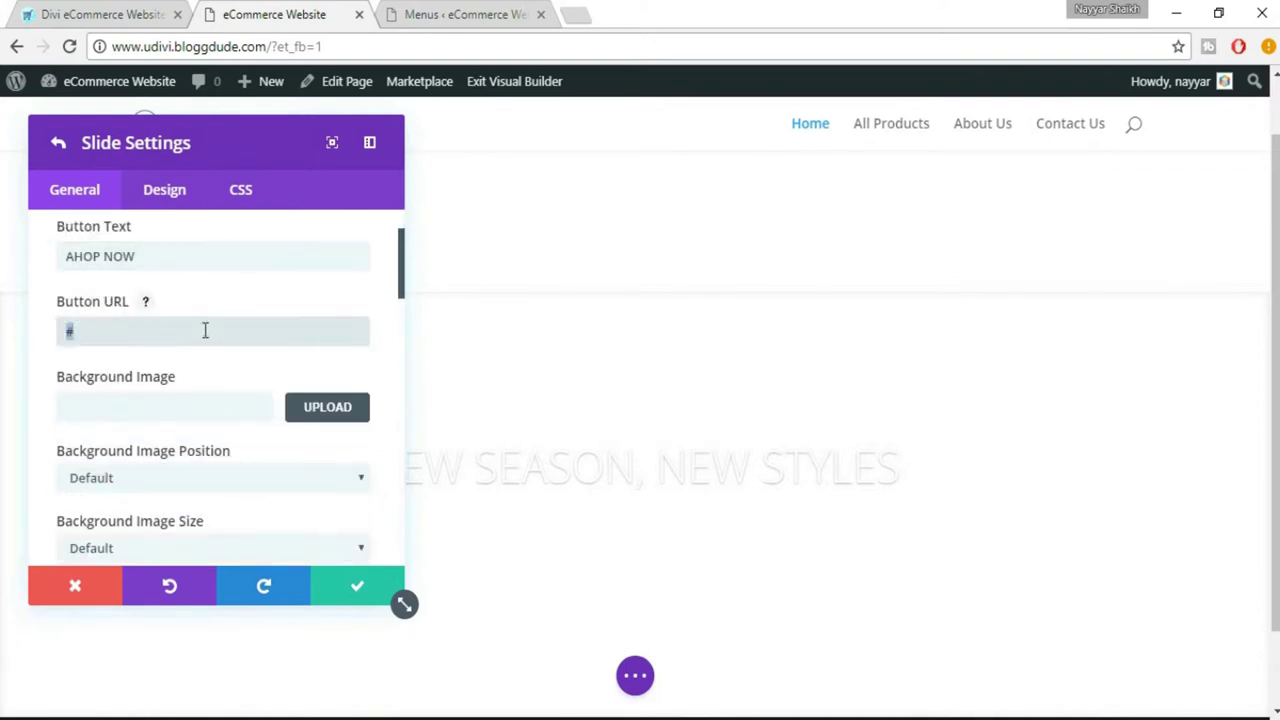
click(100, 14)
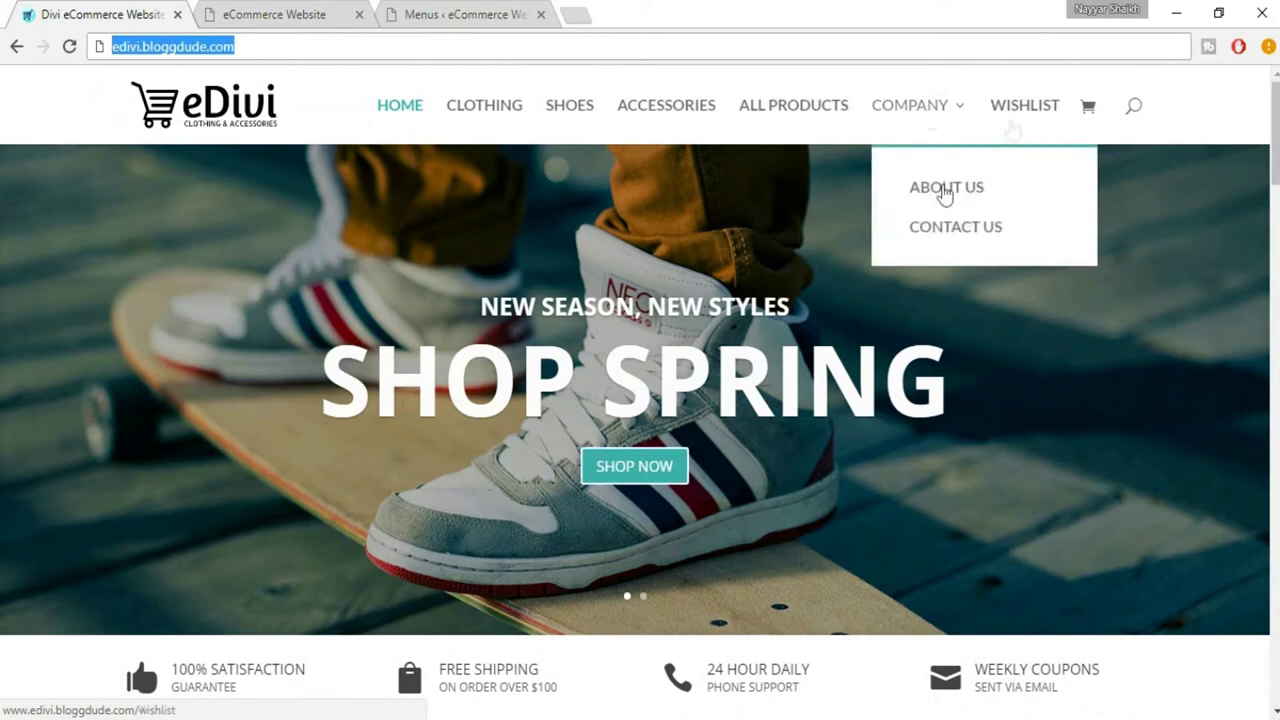
click(297, 8)
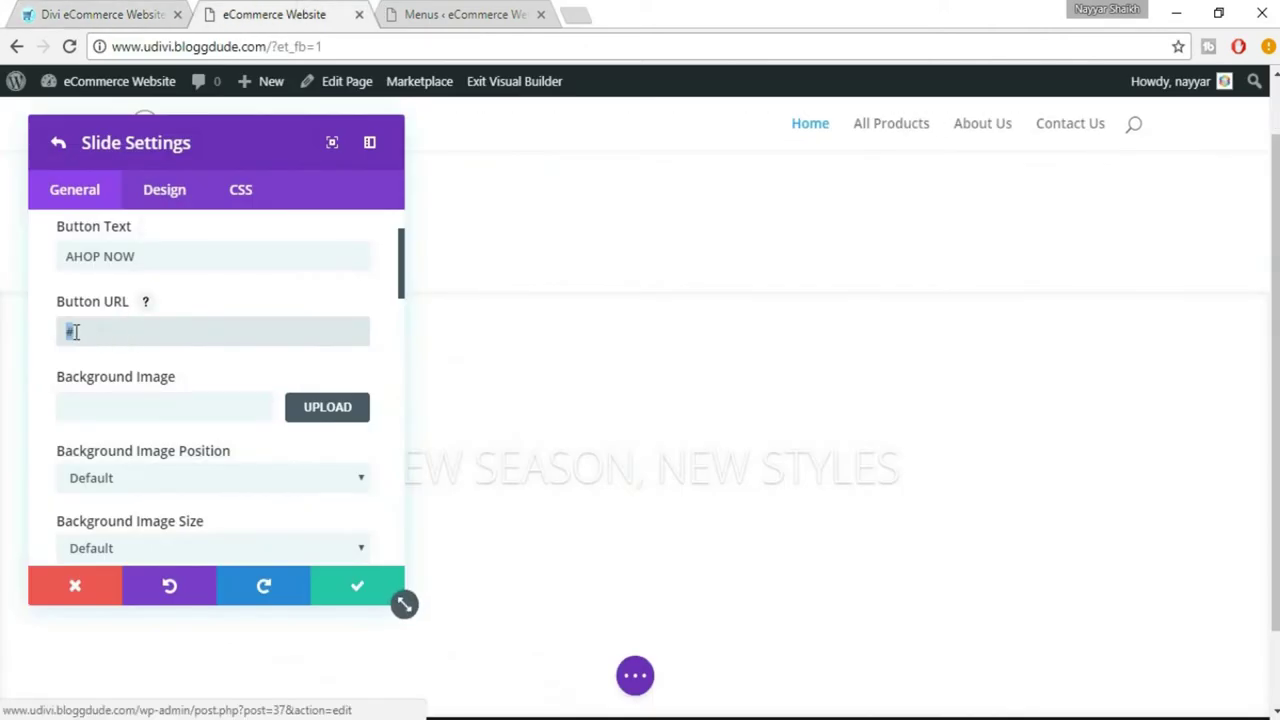
scroll(144, 384, down, 2)
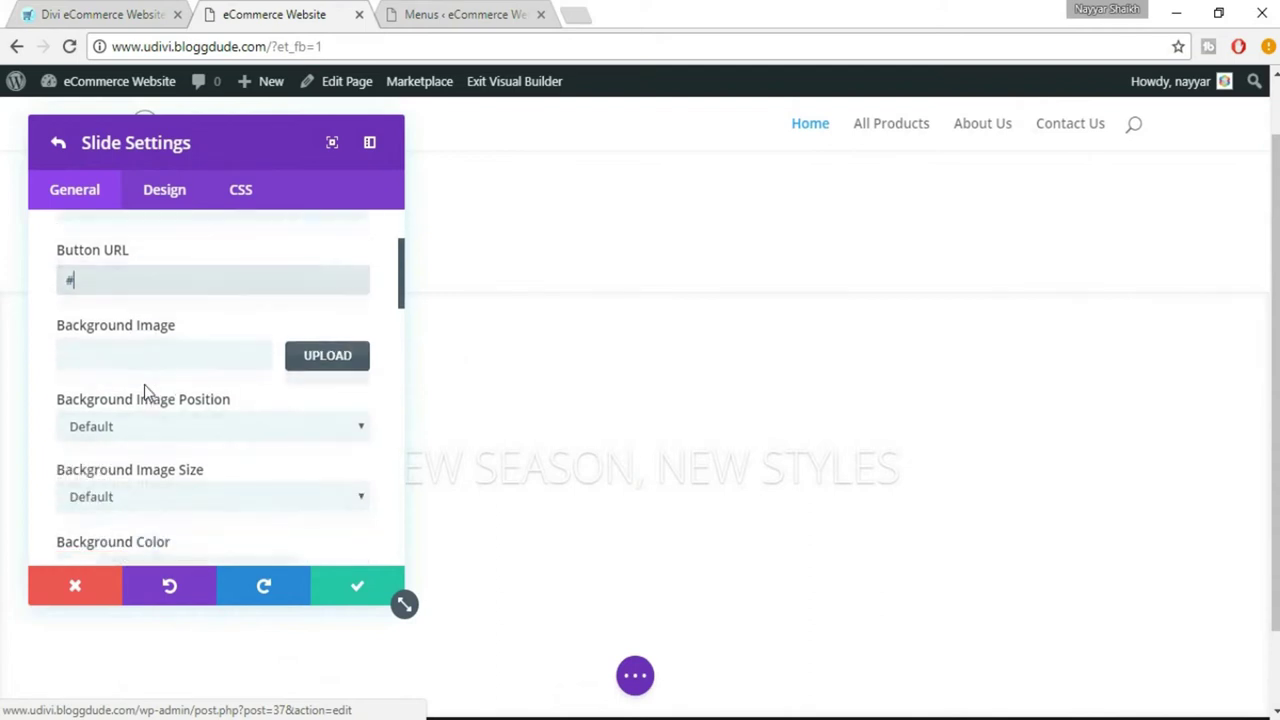
scroll(209, 329, up, 1)
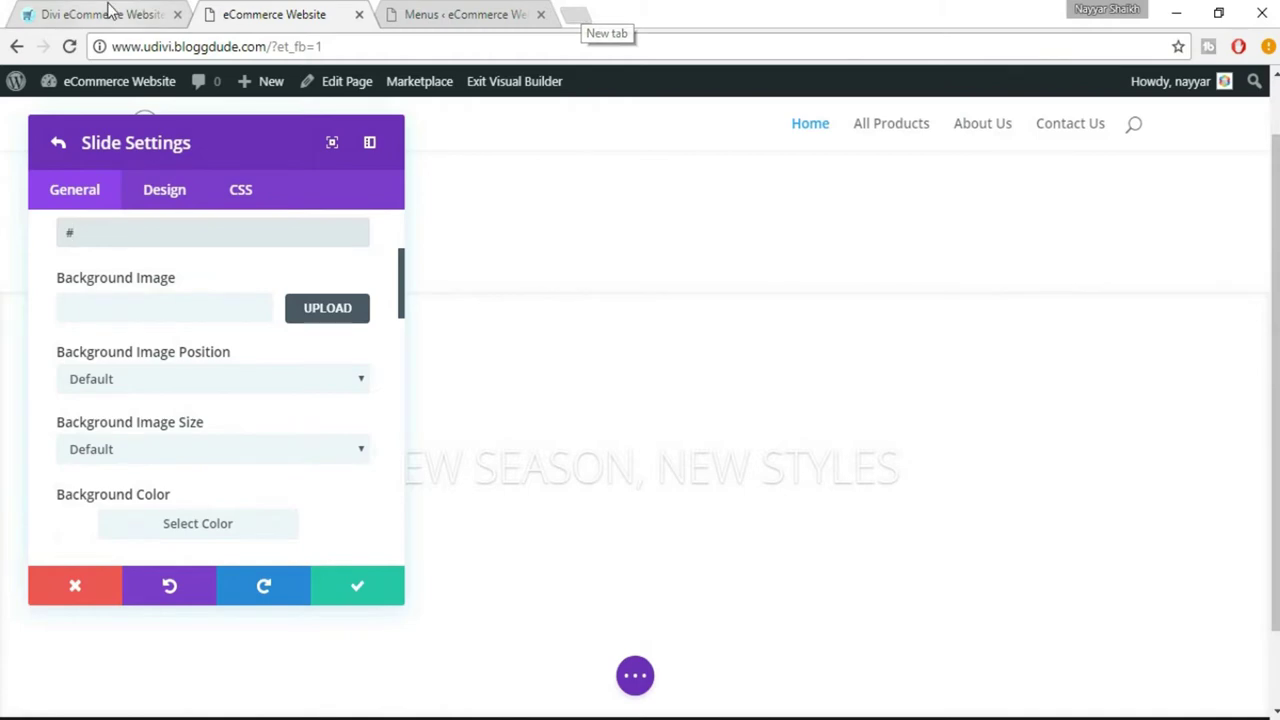
Step: Check the demo slider's background, open the slide's background image chooser and look in the Media Library
click(152, 12)
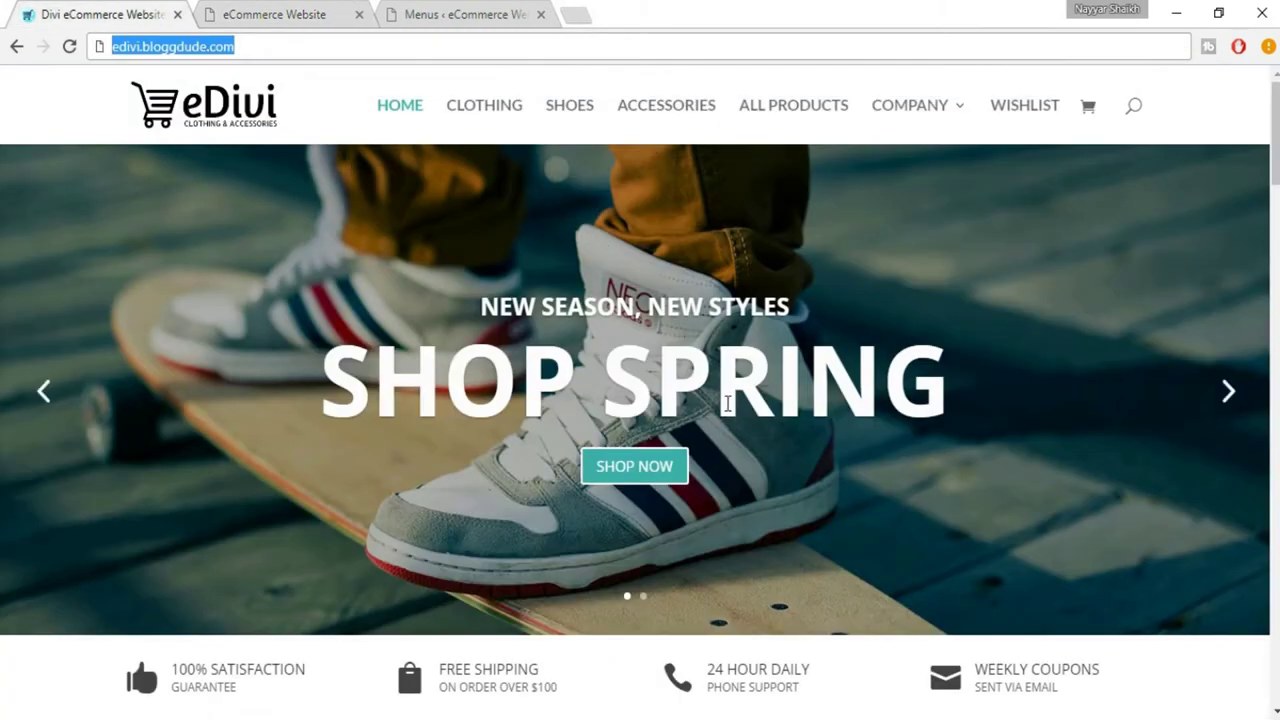
click(297, 14)
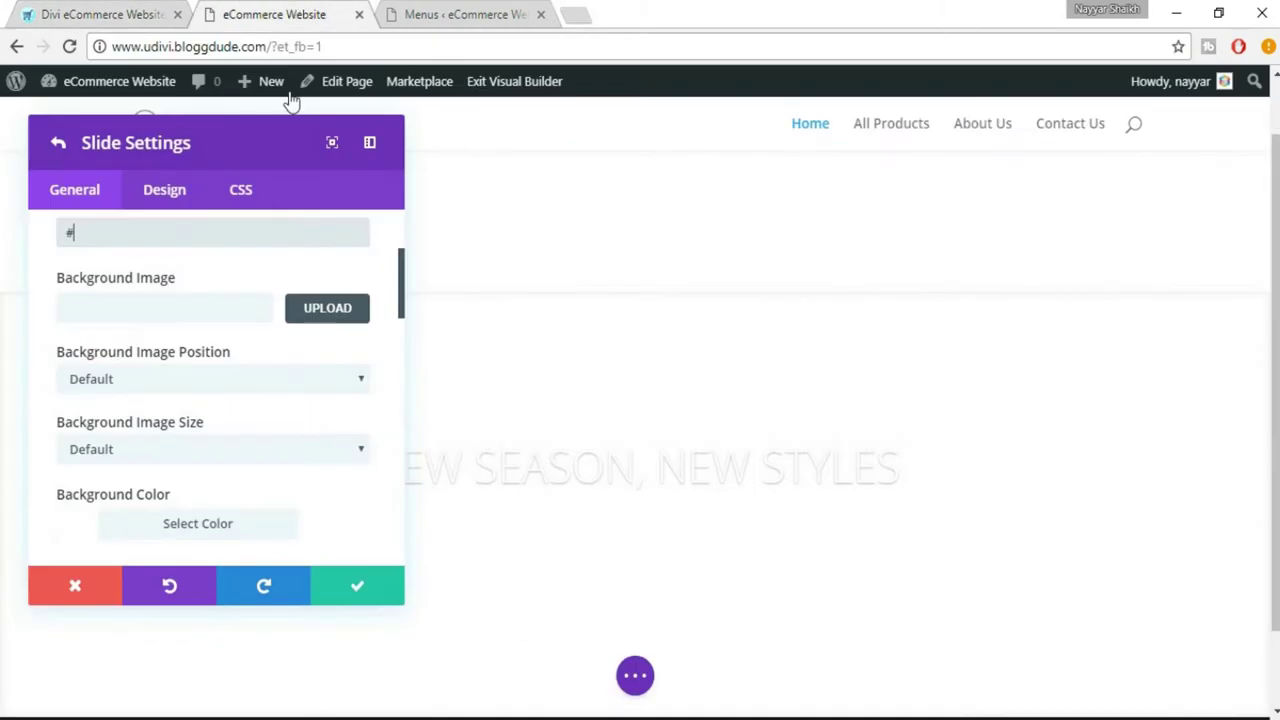
click(300, 308)
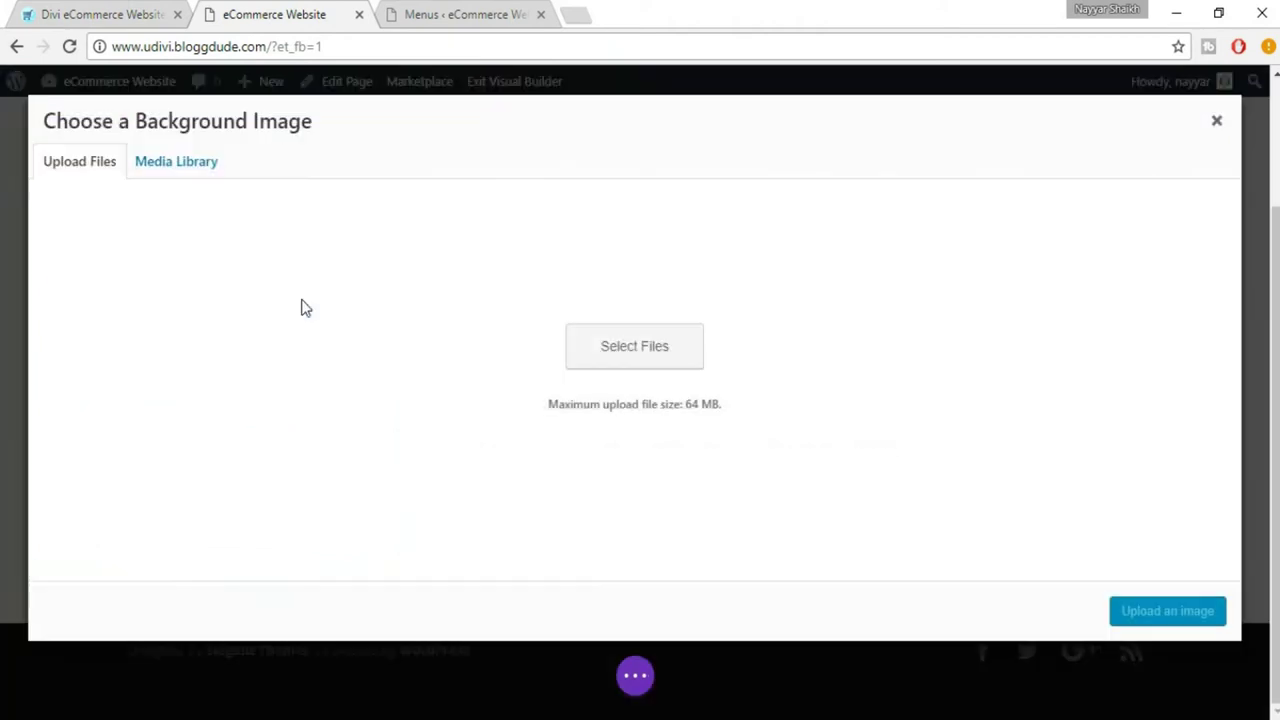
click(179, 168)
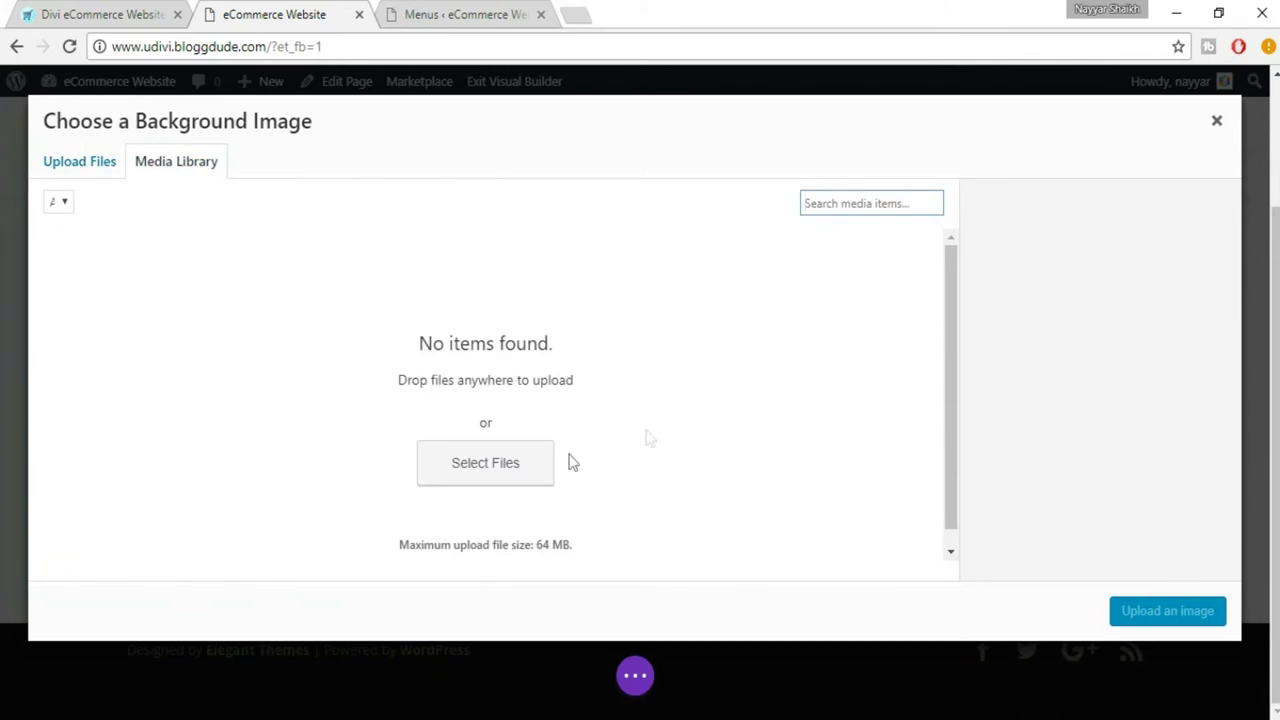
click(84, 172)
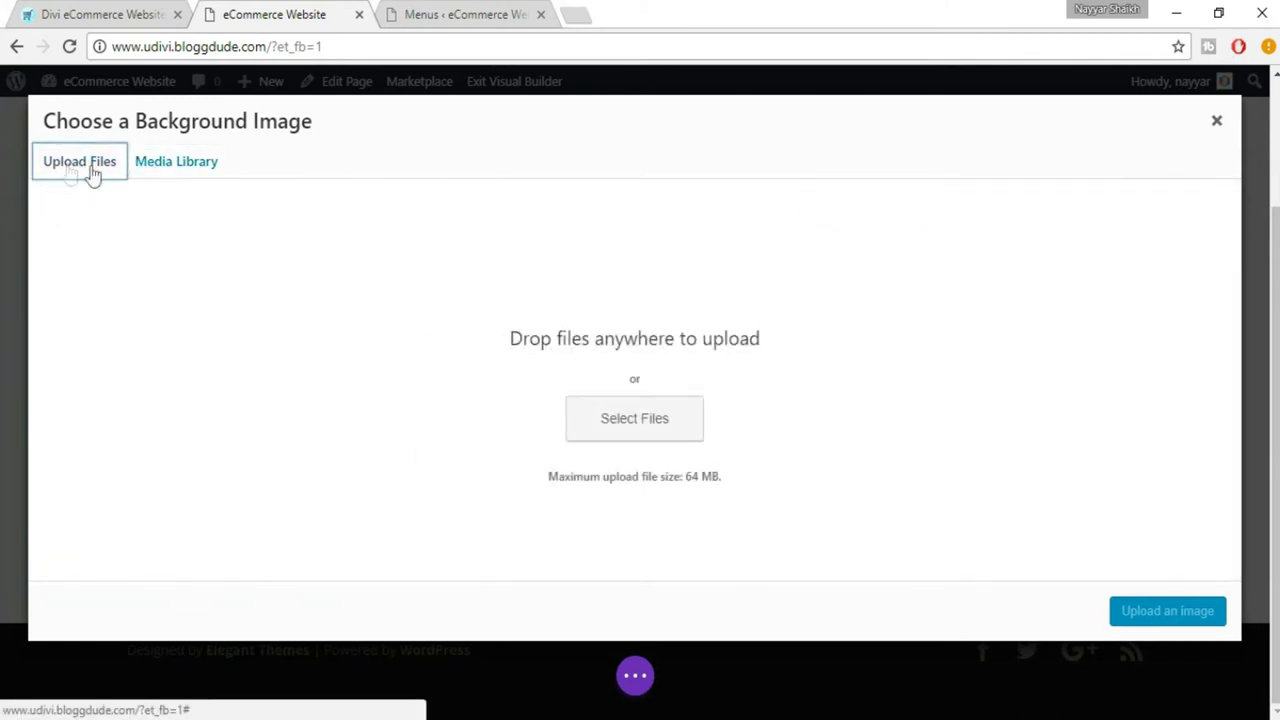
Step: Choose a file to upload and select royal_commerce_hero in the Images > Media folder
click(641, 428)
double_click(261, 133)
click(326, 188)
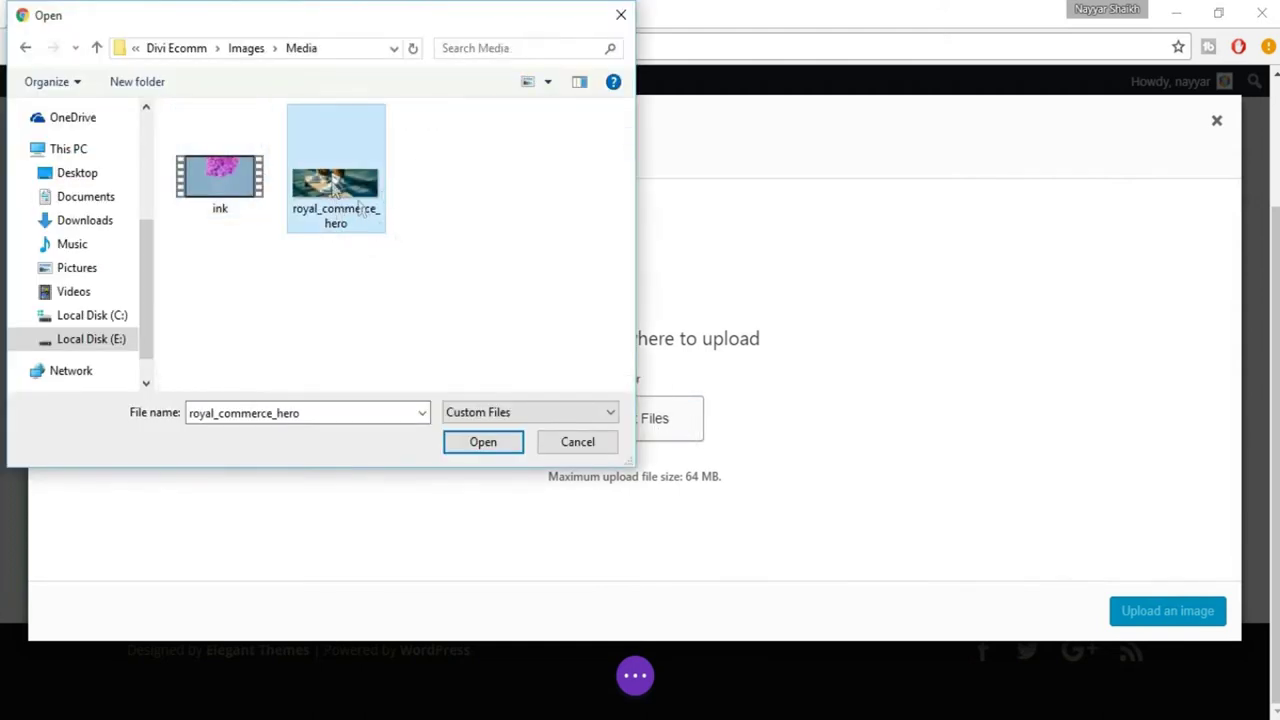
Step: Examine the contents of the Images ZIP archive in the Divi Ecomm folder and return to the Images > Media folder
key(BackSpace)
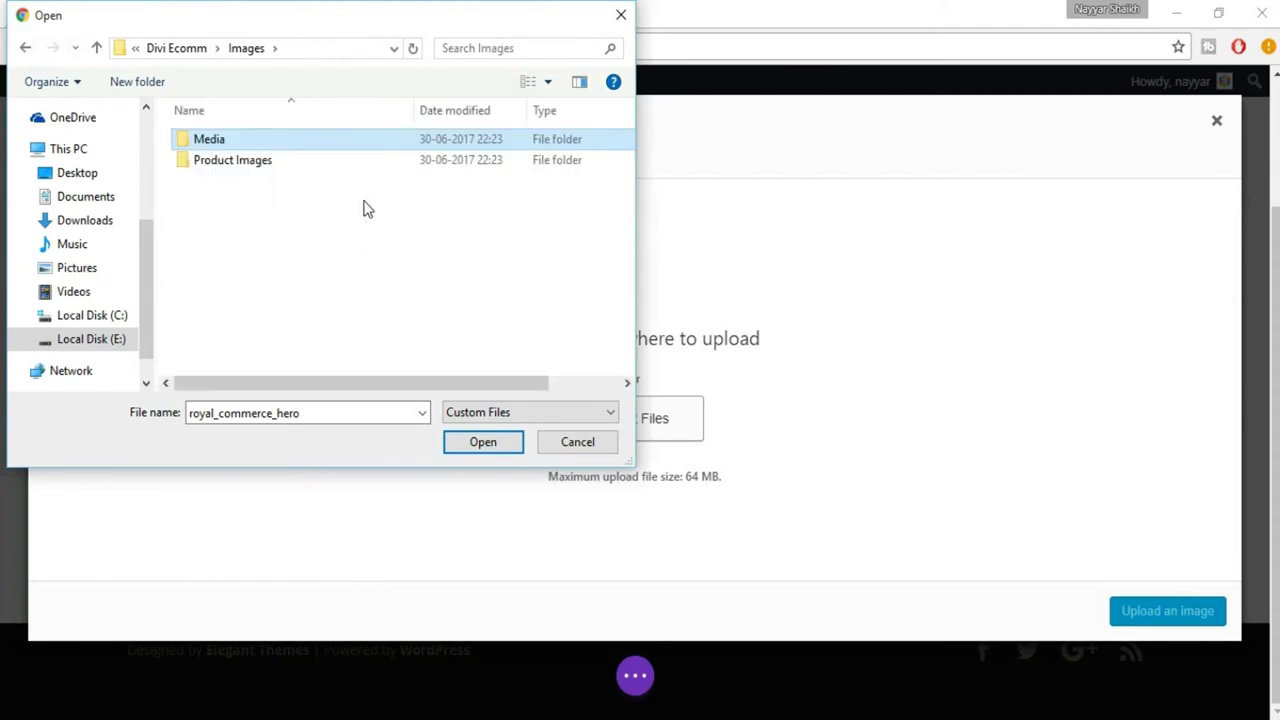
key(BackSpace)
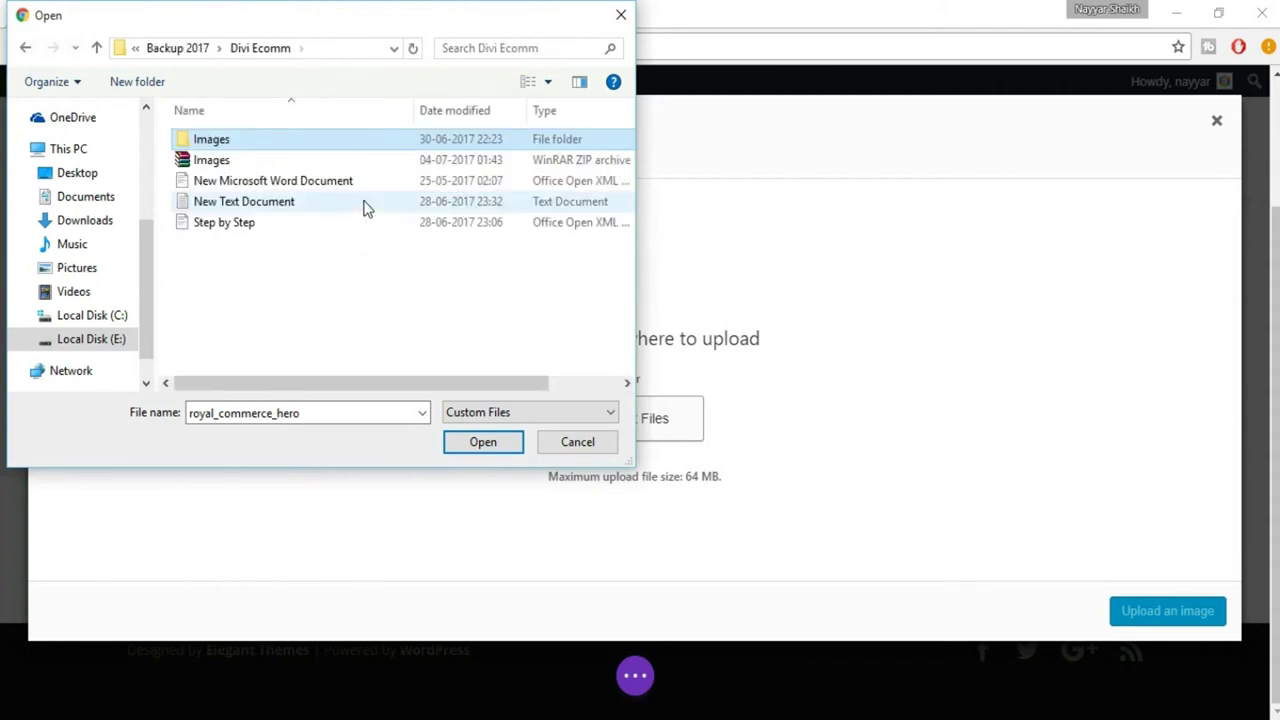
click(228, 163)
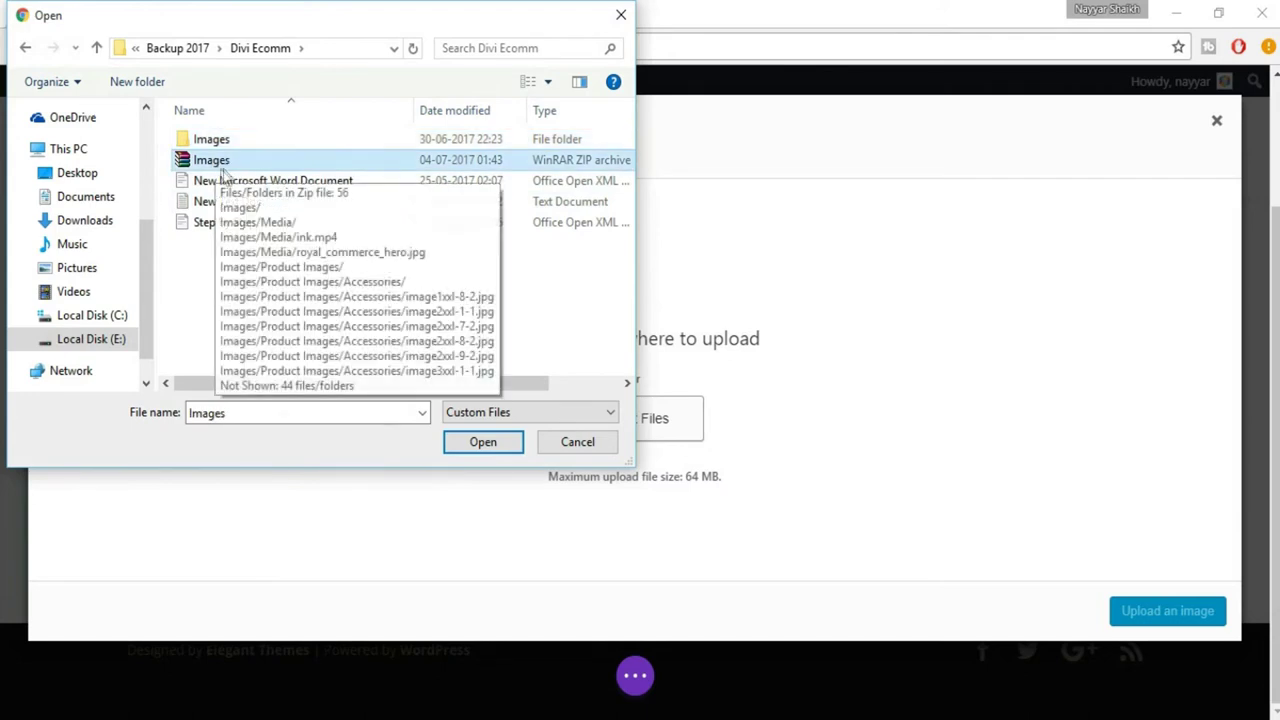
double_click(232, 141)
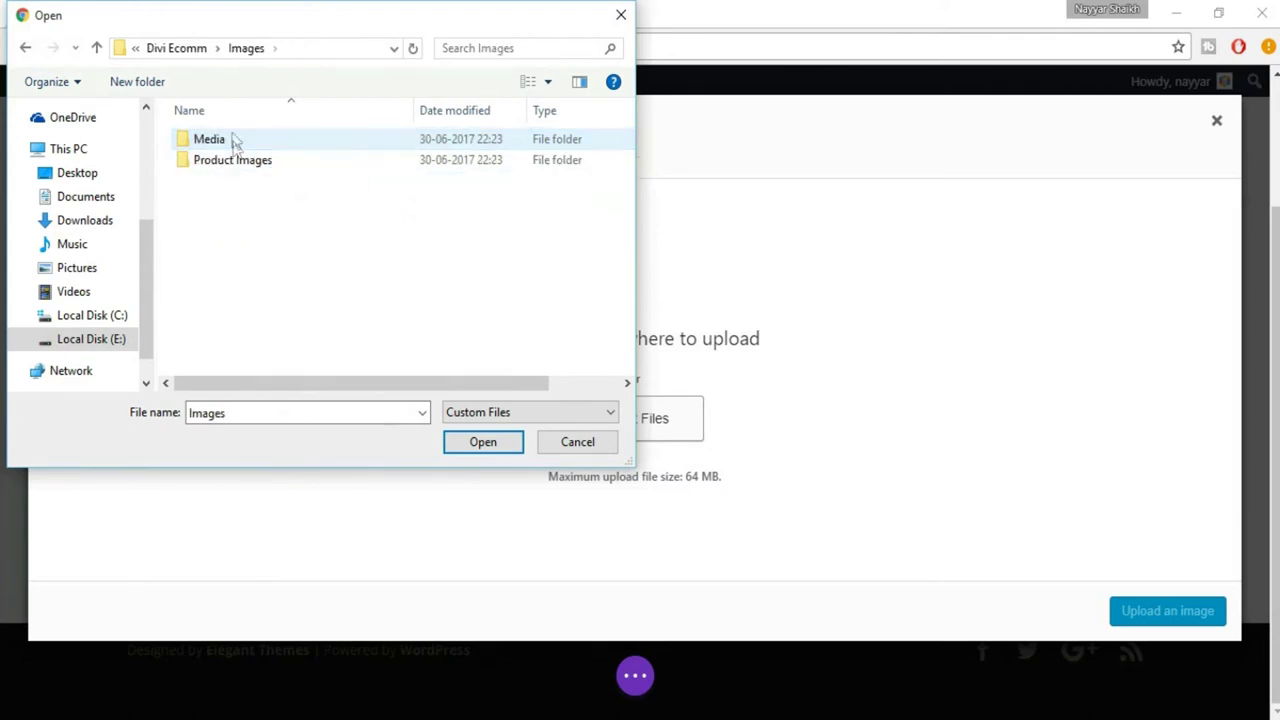
double_click(231, 142)
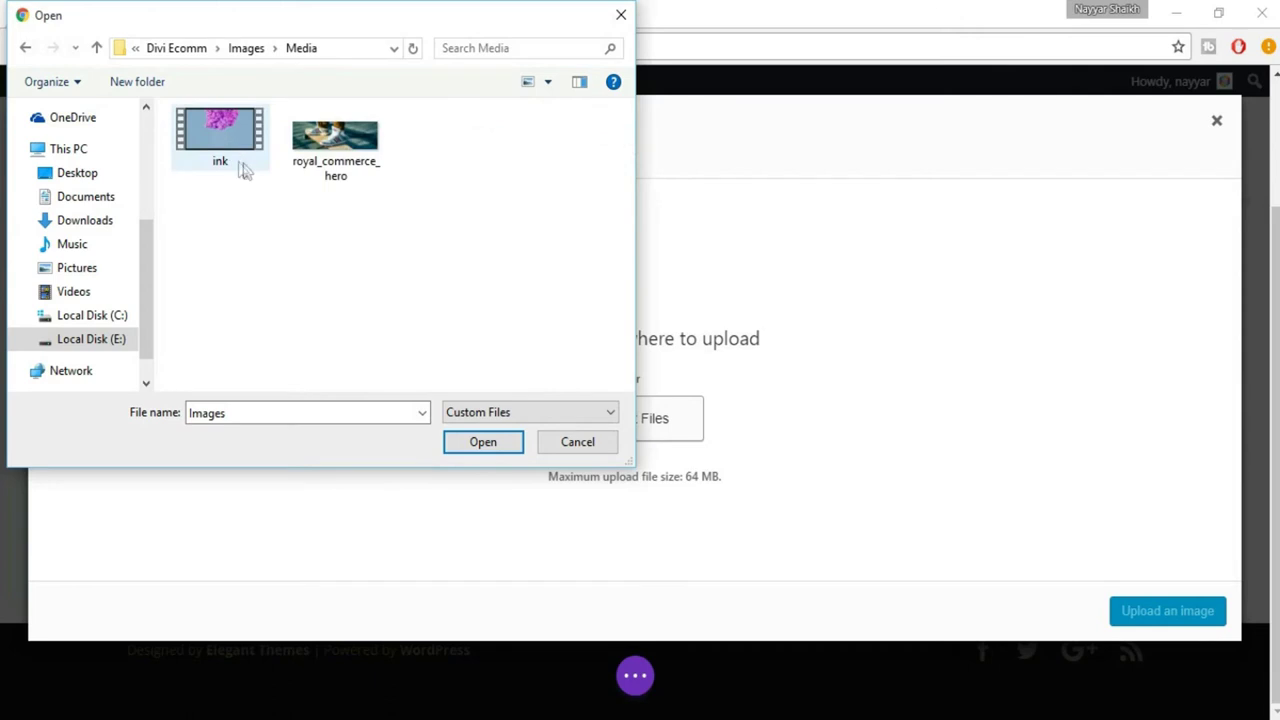
Step: Upload royal_commerce_hero and apply it as the slide's background image
click(334, 165)
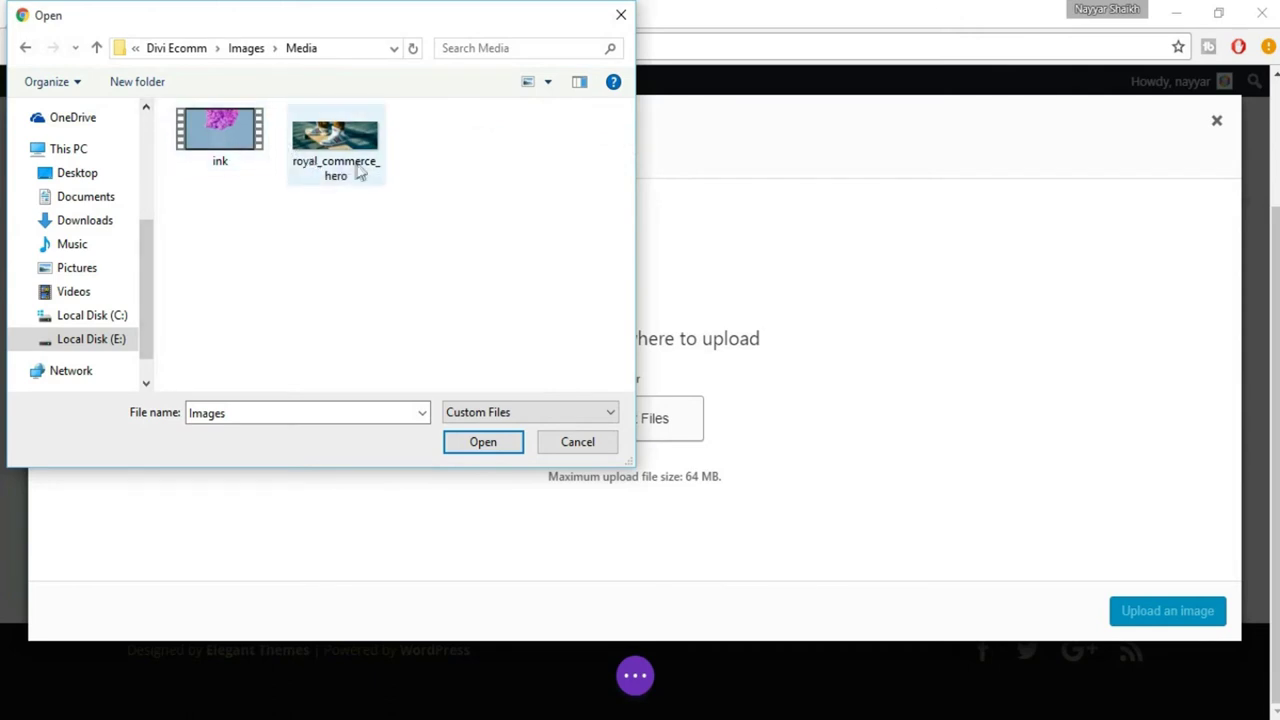
click(500, 448)
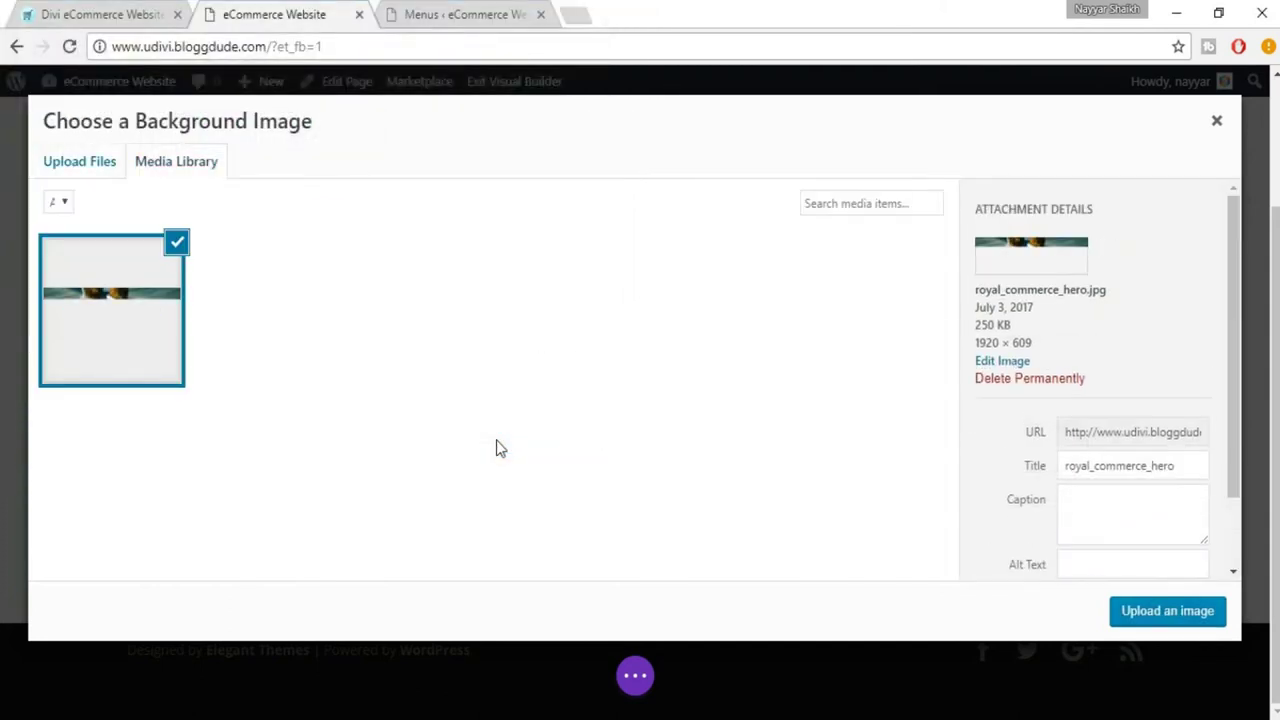
click(1155, 616)
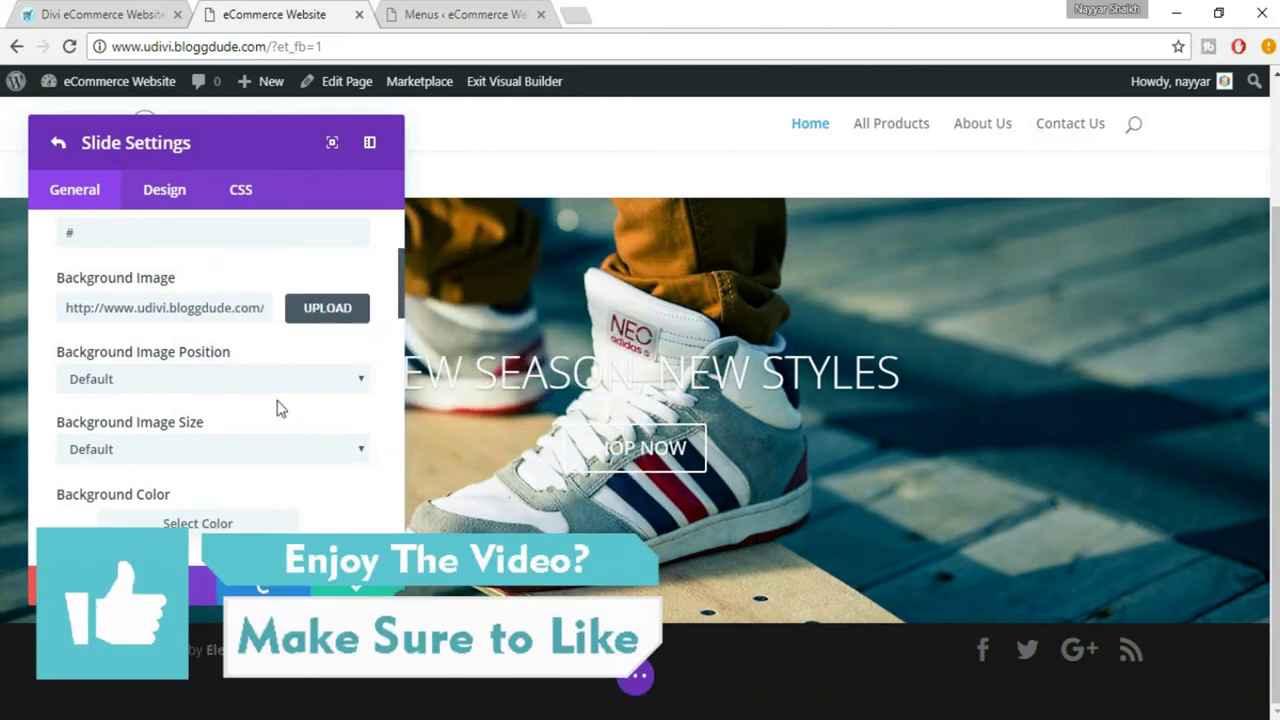
Step: Examine the Background Image Position and Background Image Size options of the slide, leaving both set to Default
scroll(281, 407, down, 1)
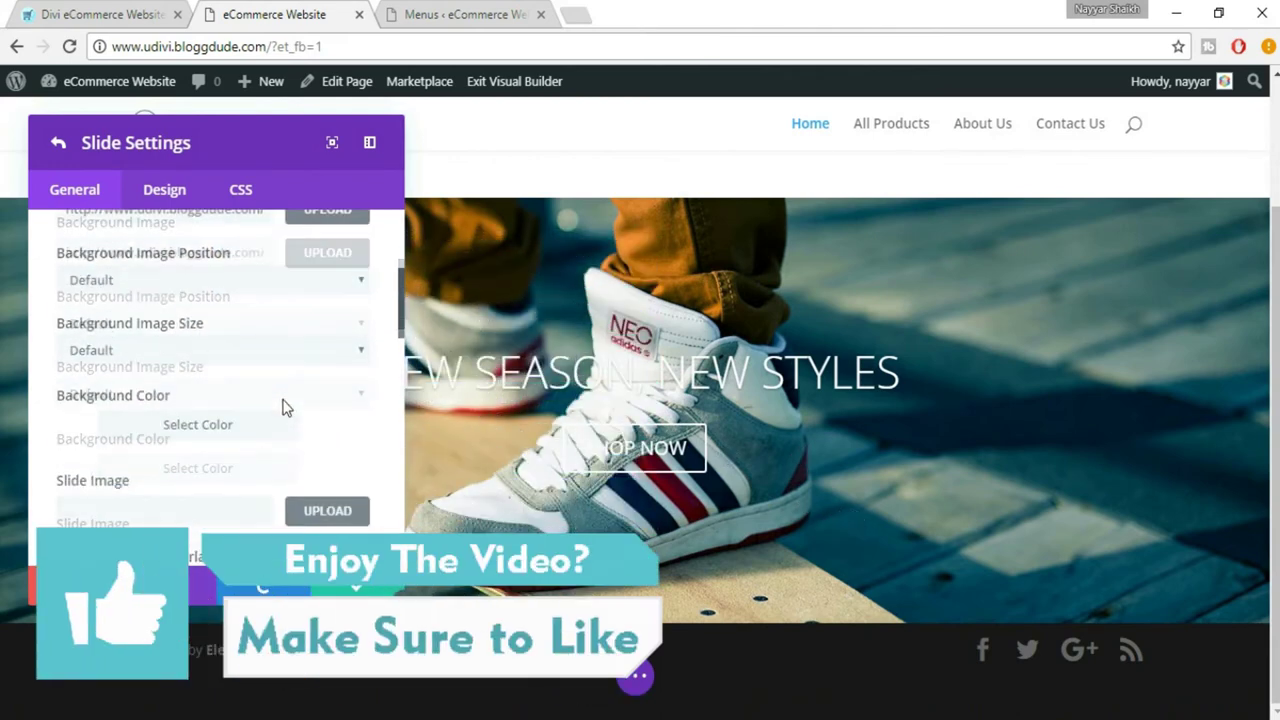
click(226, 280)
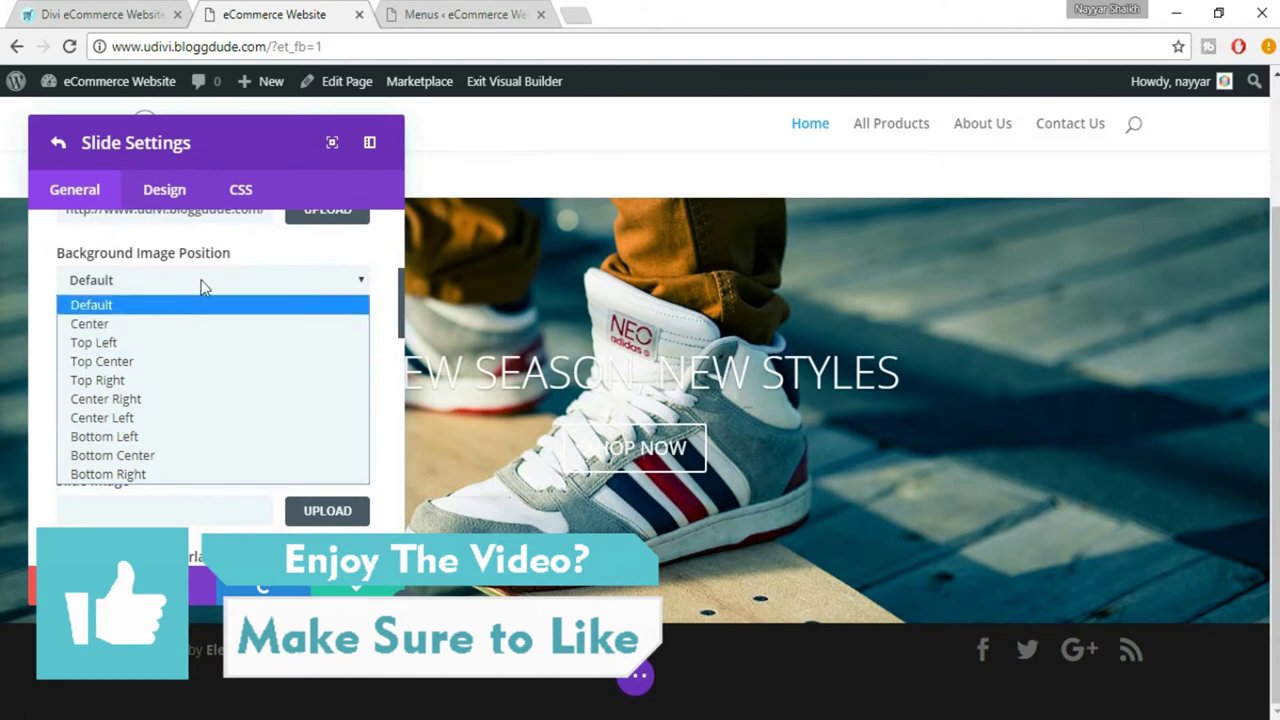
click(204, 285)
click(204, 285)
click(206, 286)
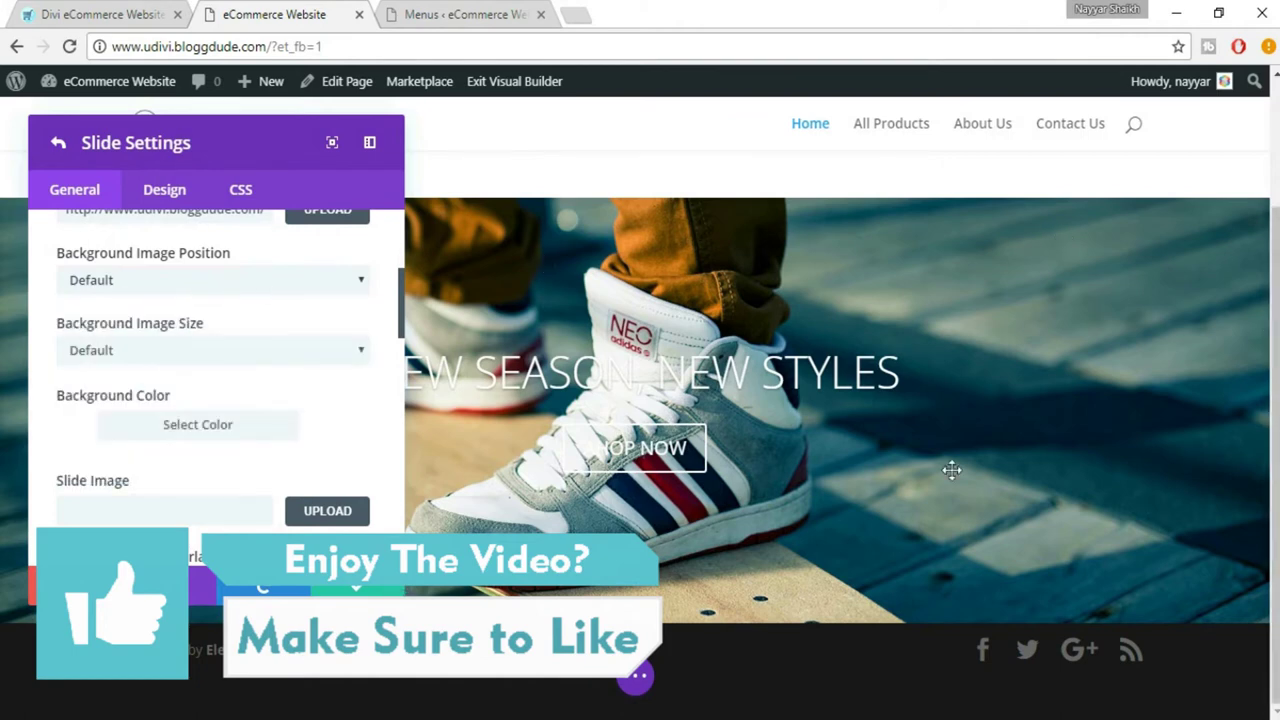
click(320, 282)
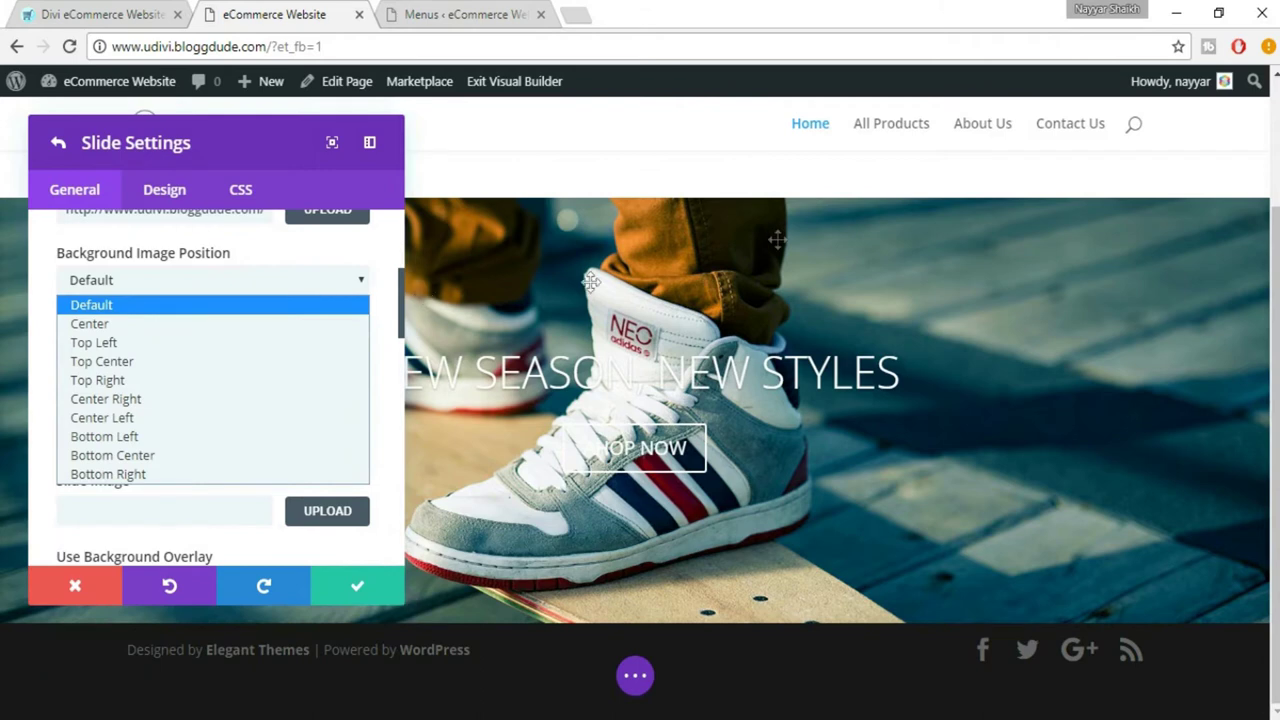
click(205, 275)
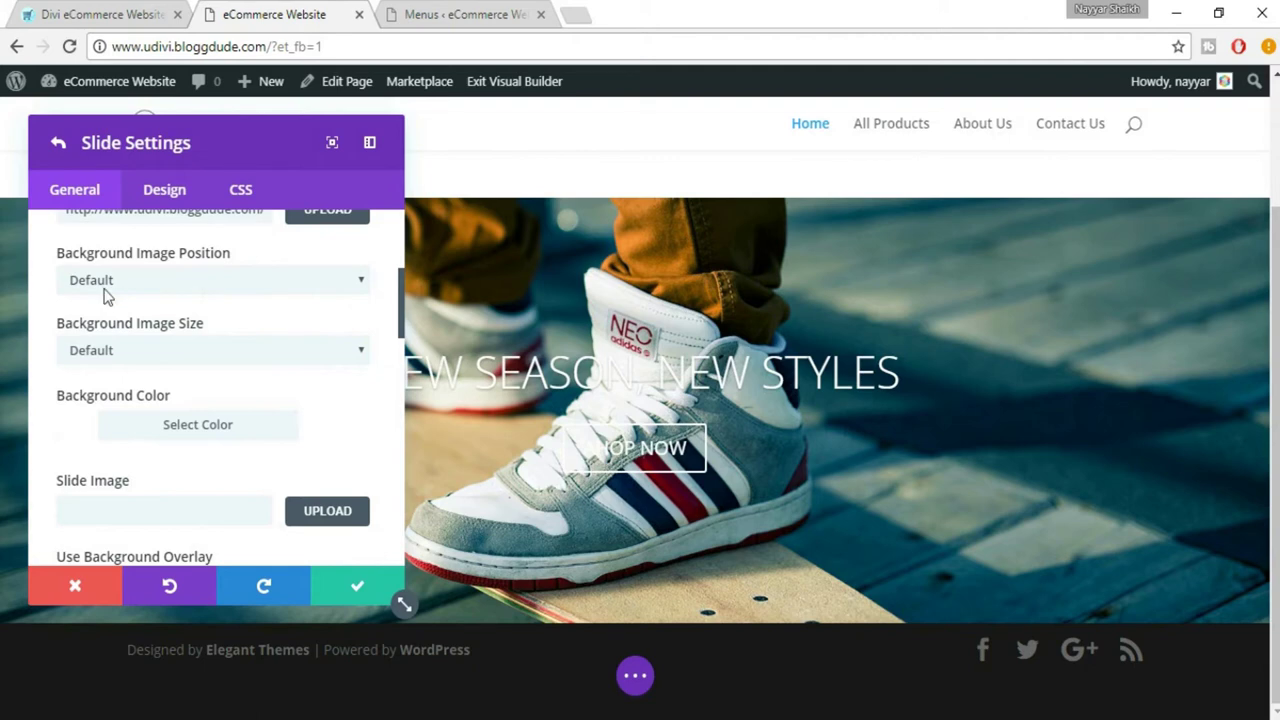
click(163, 352)
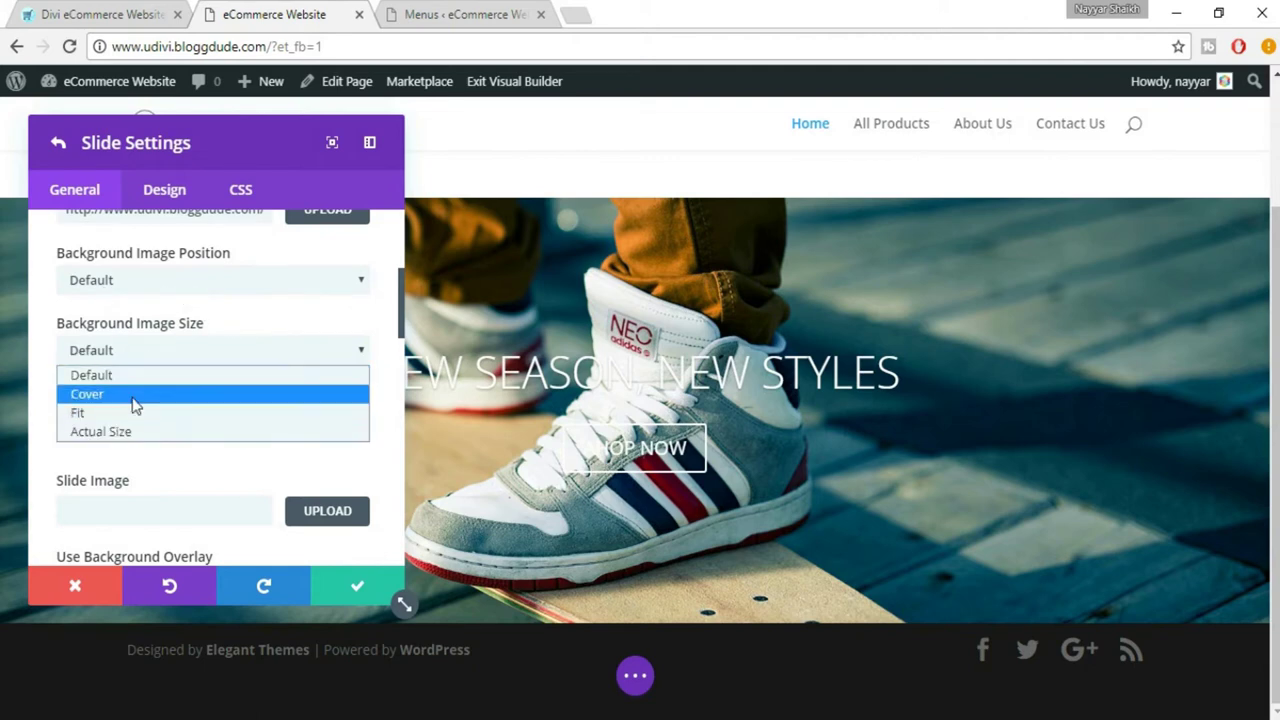
click(137, 372)
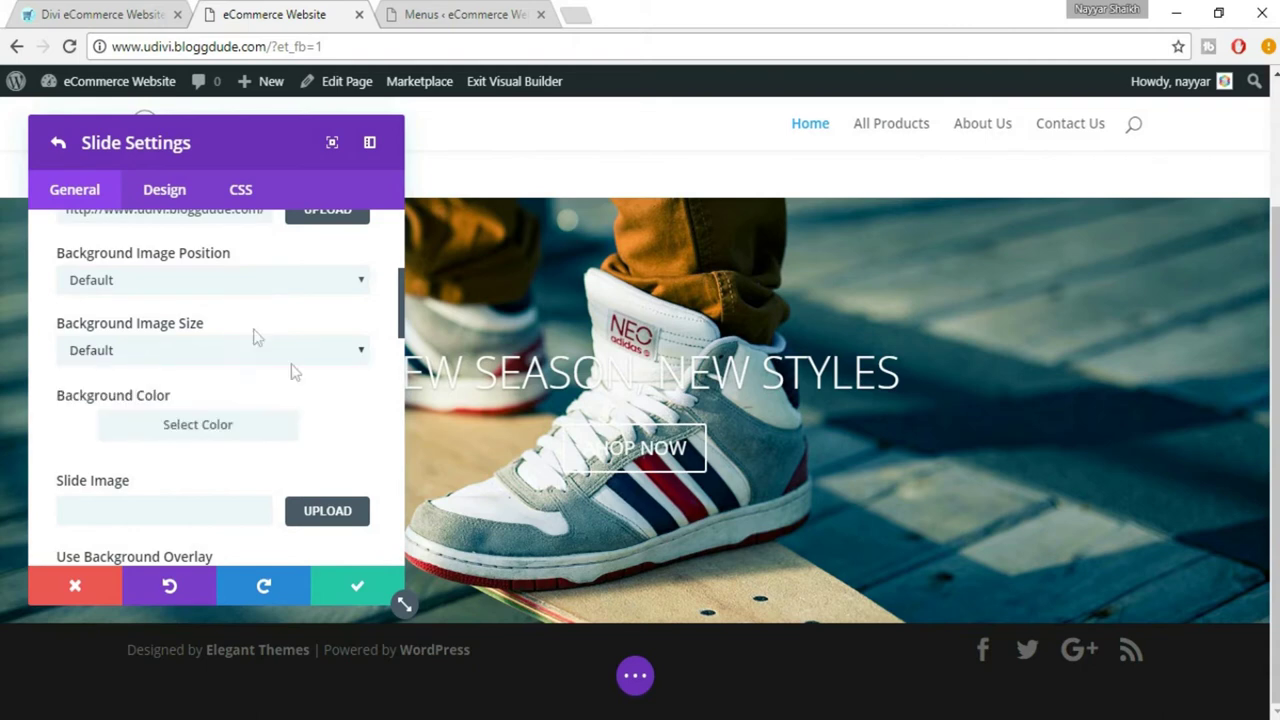
Step: Move the Slide Settings window off the slide's heading, check the eDivi demo slider, and enable the slide's background overlay
scroll(320, 390, down, 1)
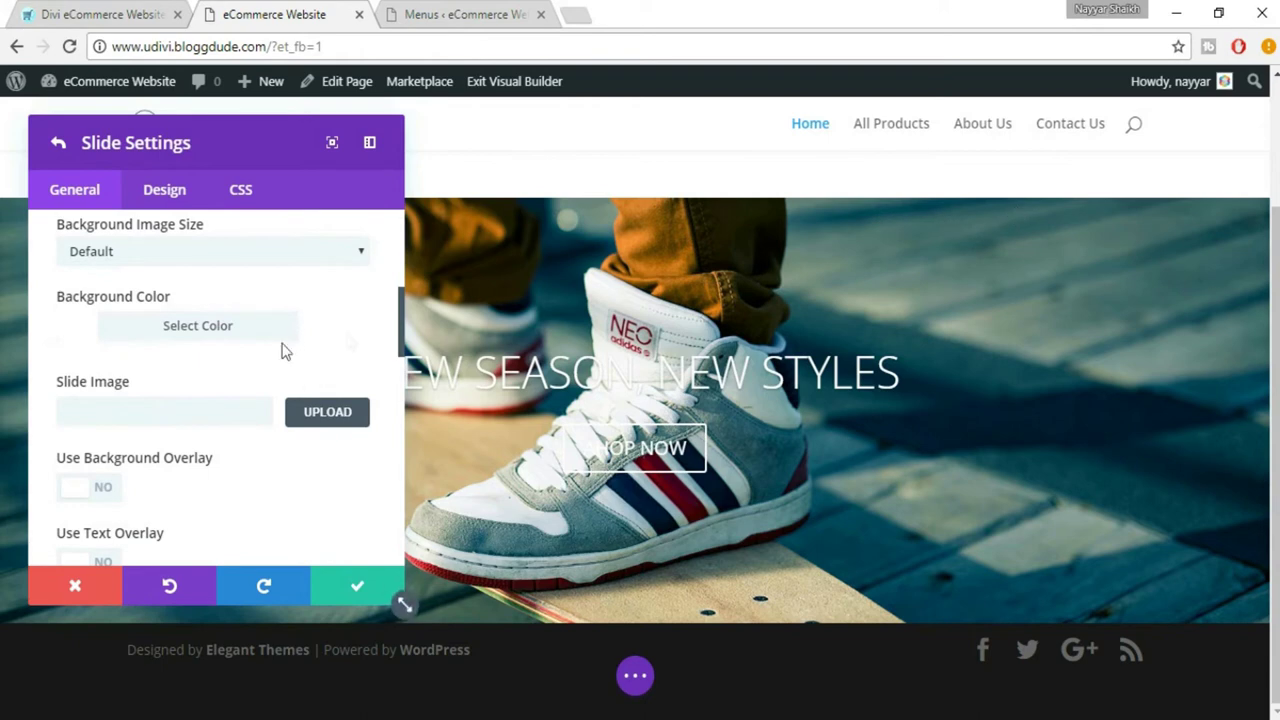
scroll(349, 343, down, 1)
scroll(363, 392, down, 1)
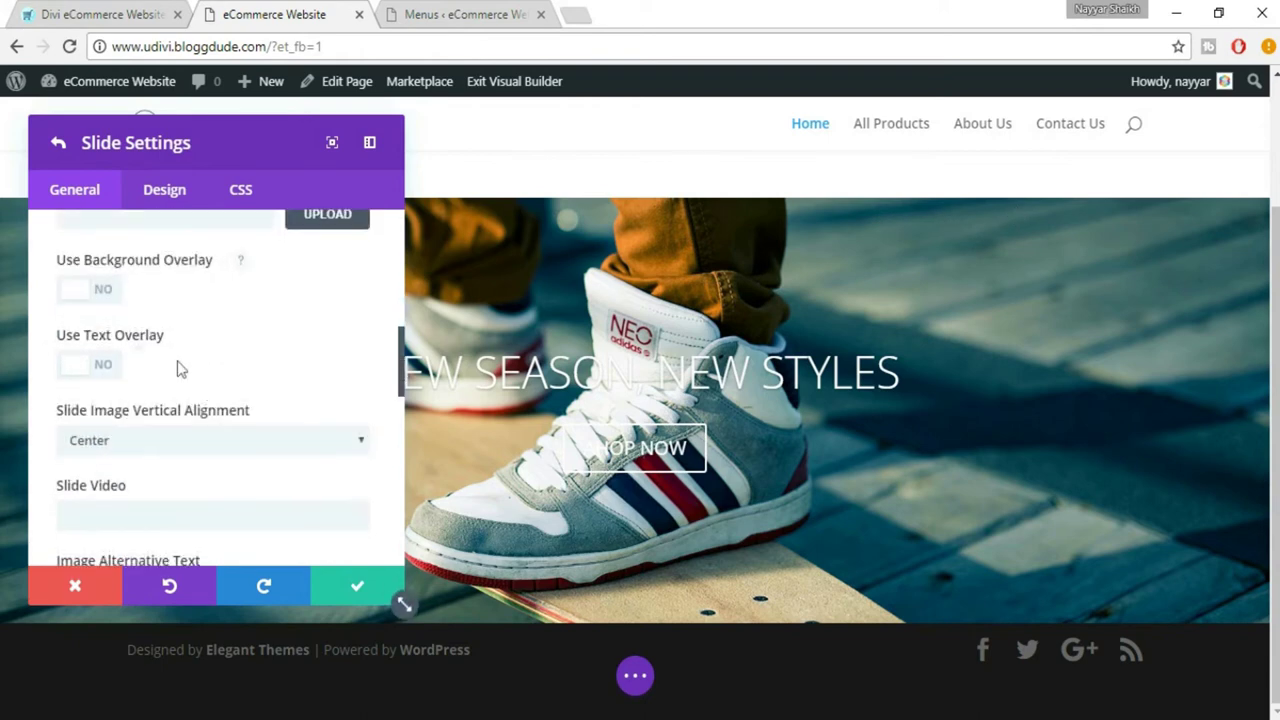
drag(355, 140, 1171, 134)
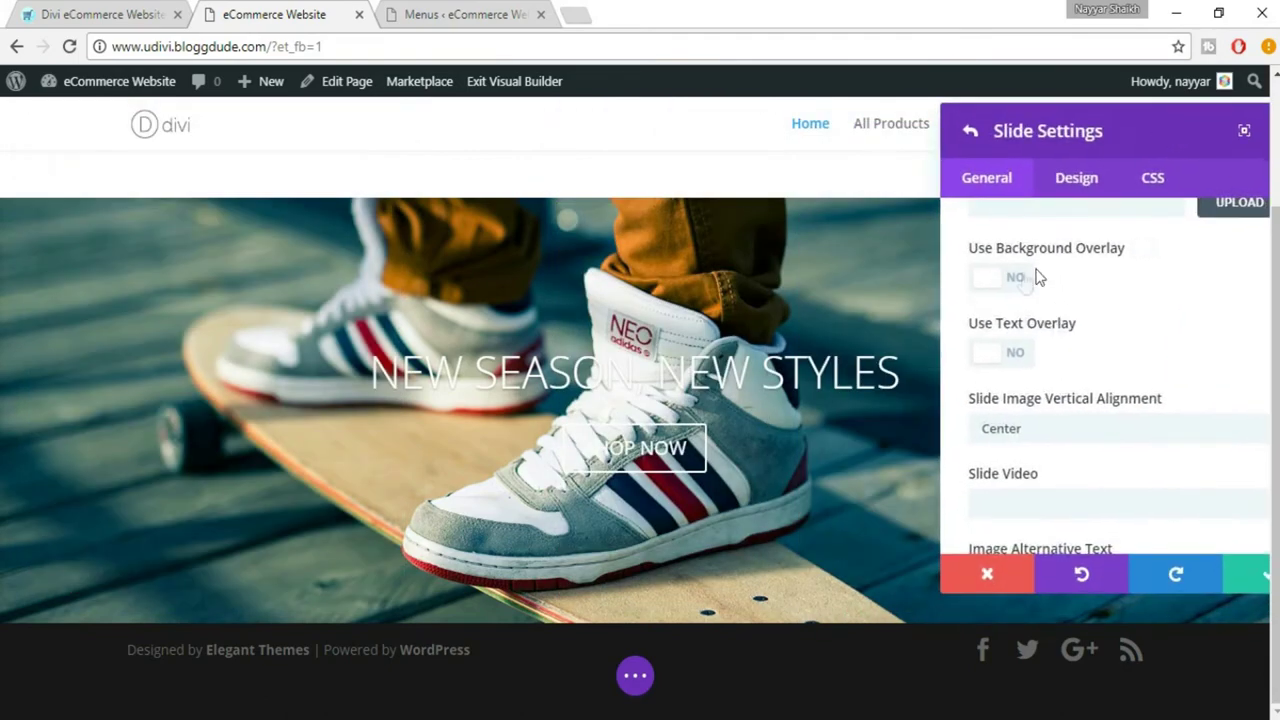
click(66, 12)
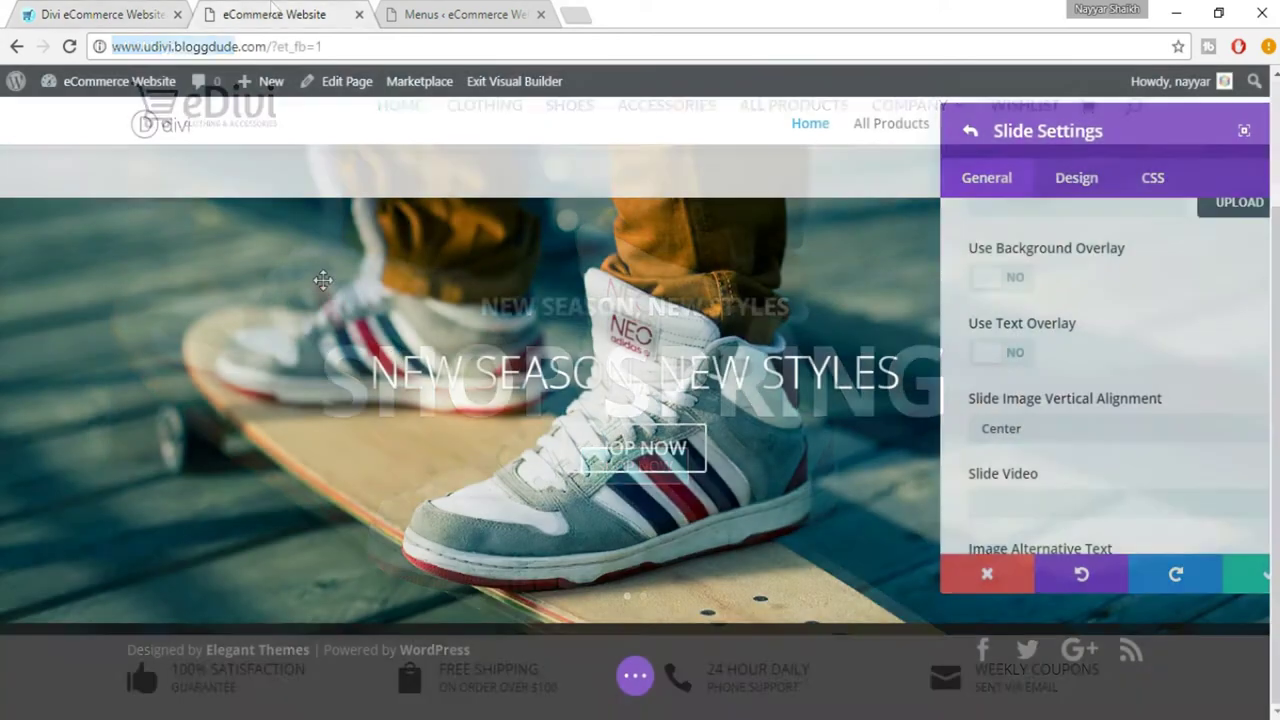
click(249, 13)
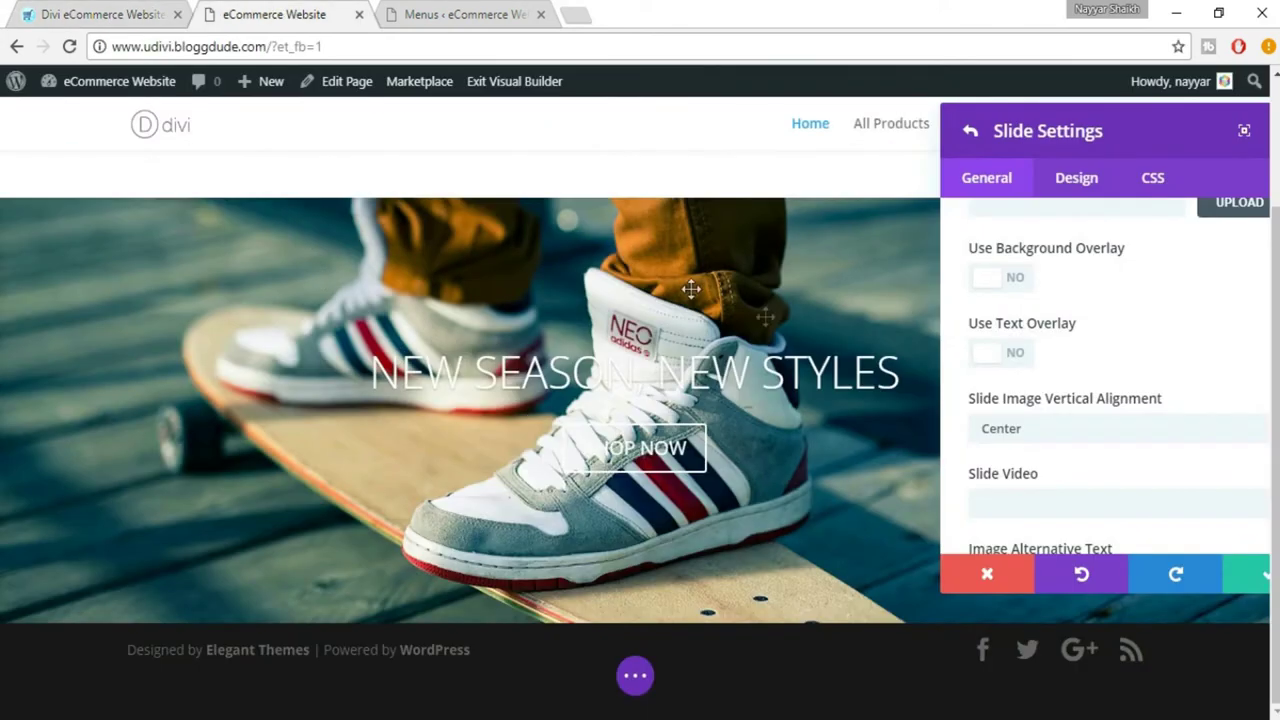
click(1015, 279)
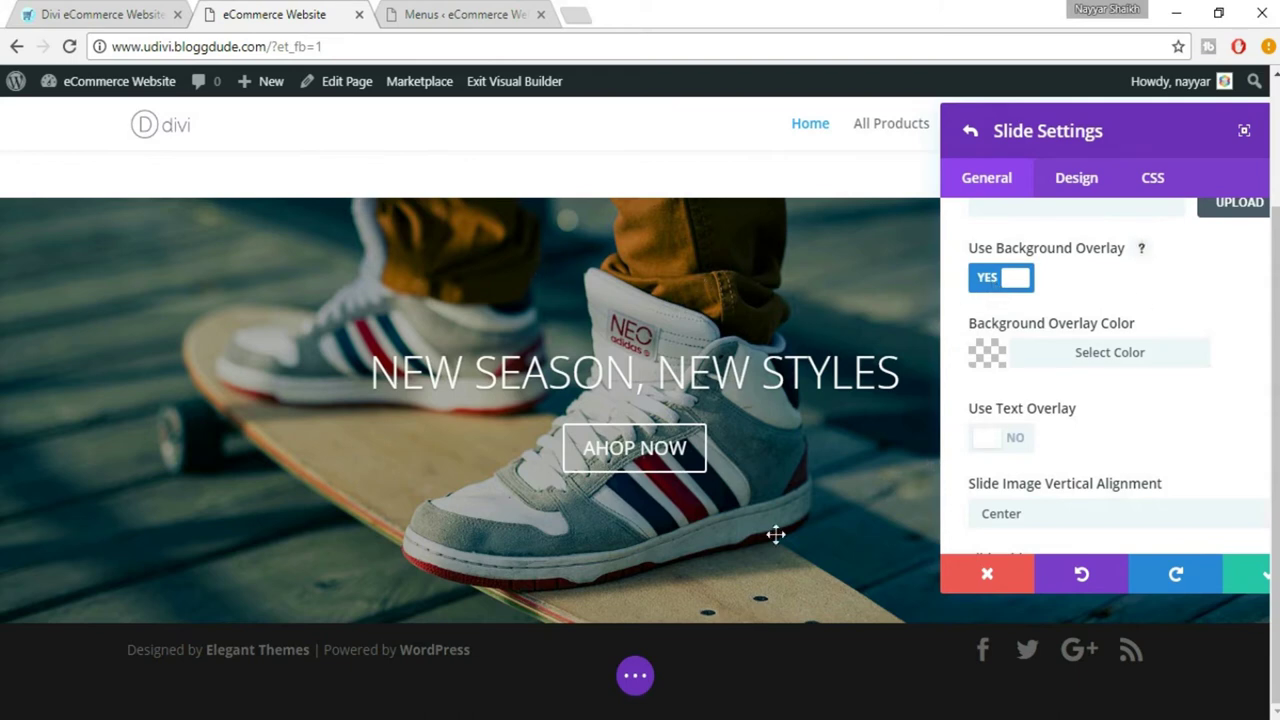
click(987, 283)
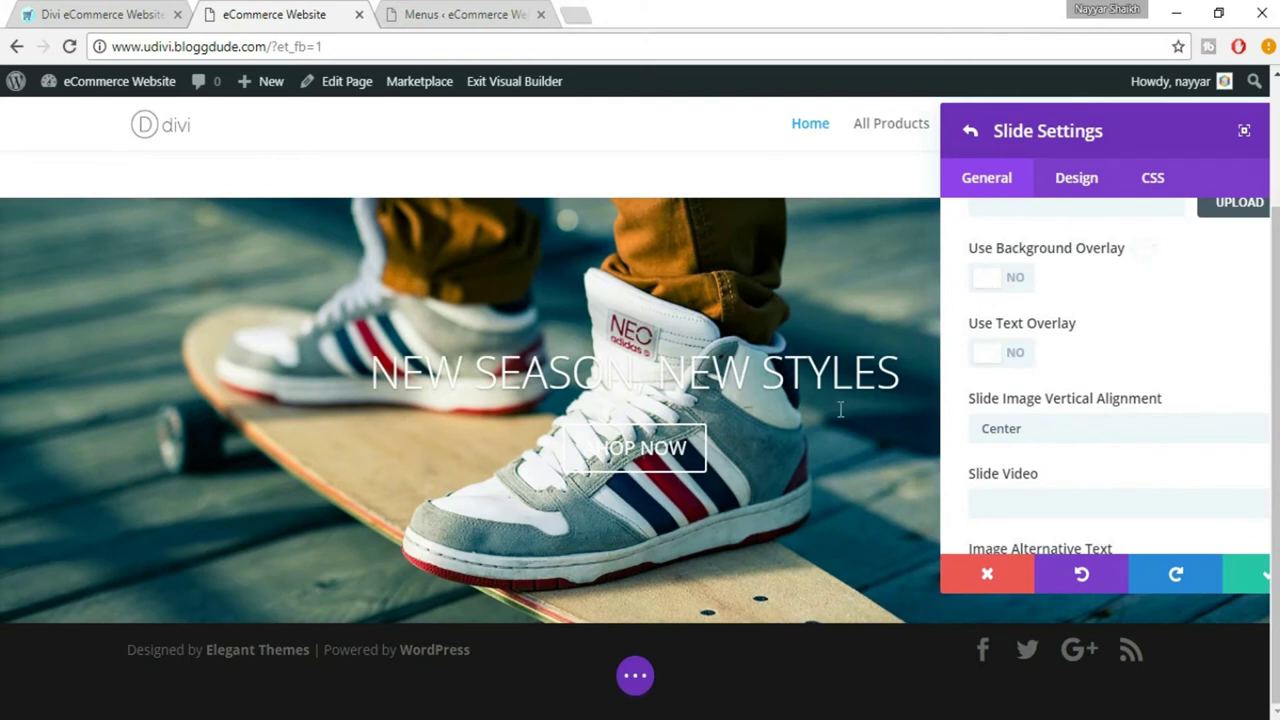
click(1001, 283)
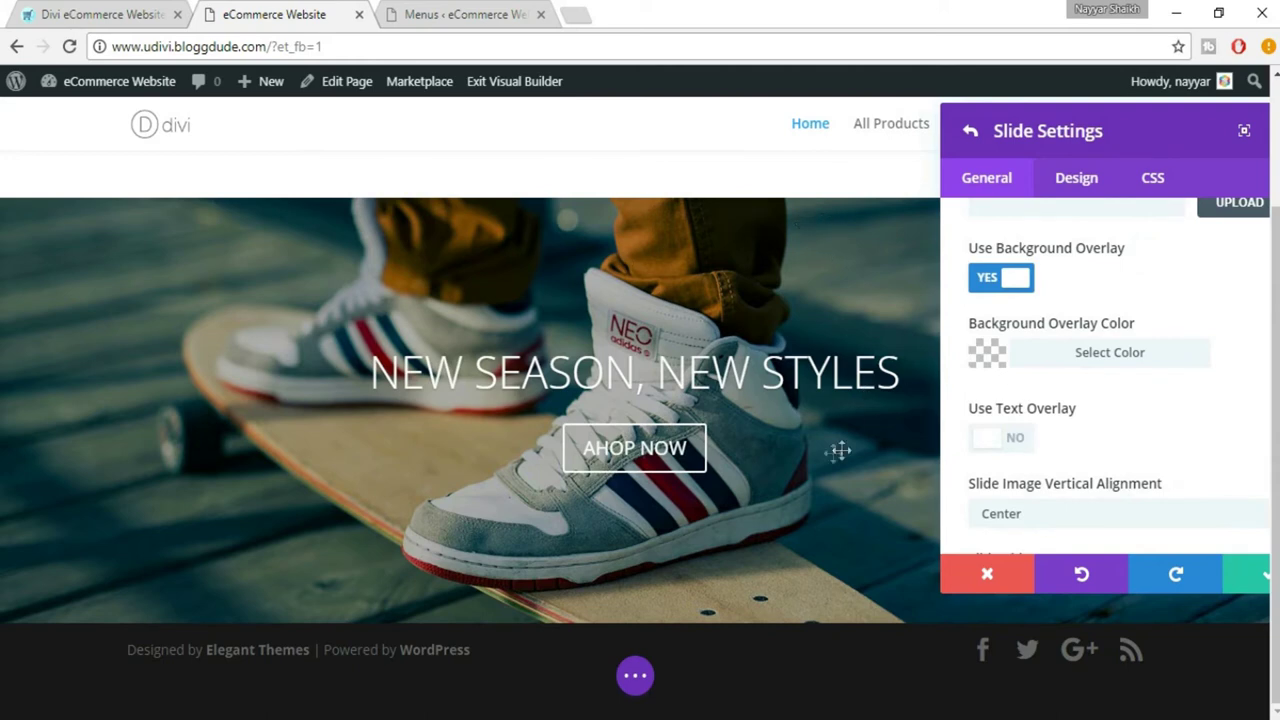
Step: Try yellow, green and blue background overlay colours at 0.46 opacity, and clear the overlay colour
scroll(1121, 350, down, 1)
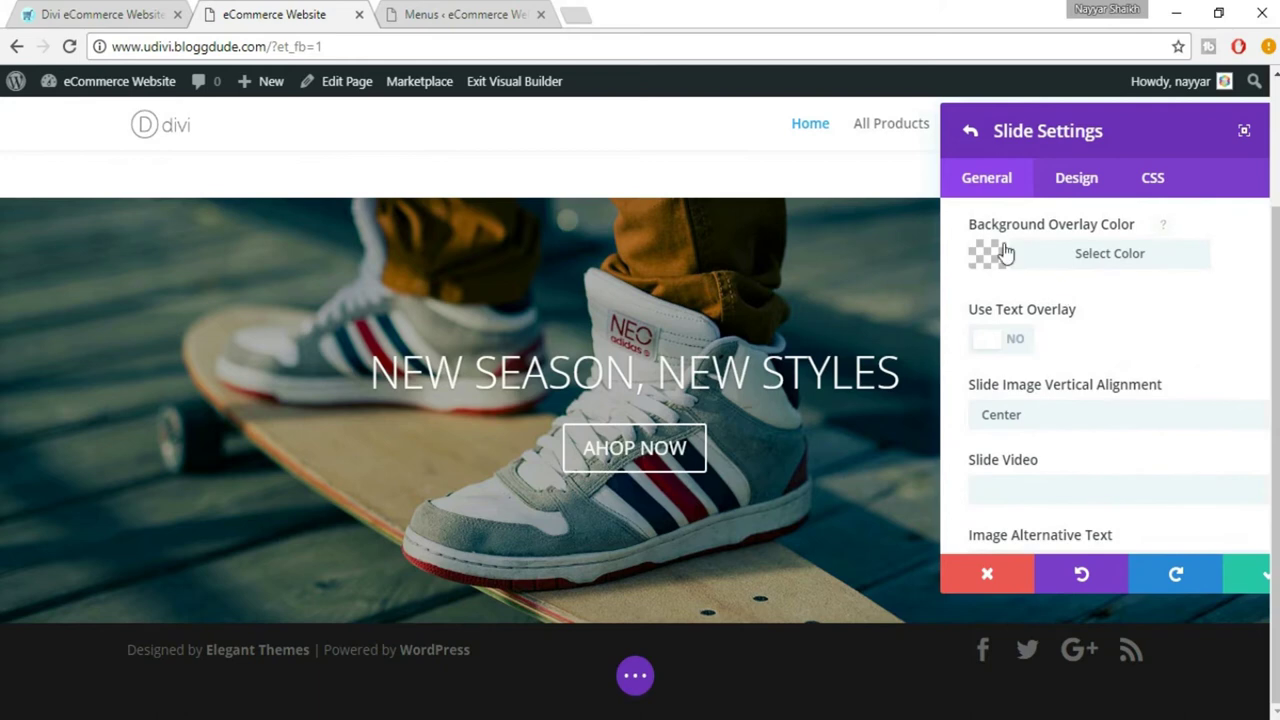
click(1062, 258)
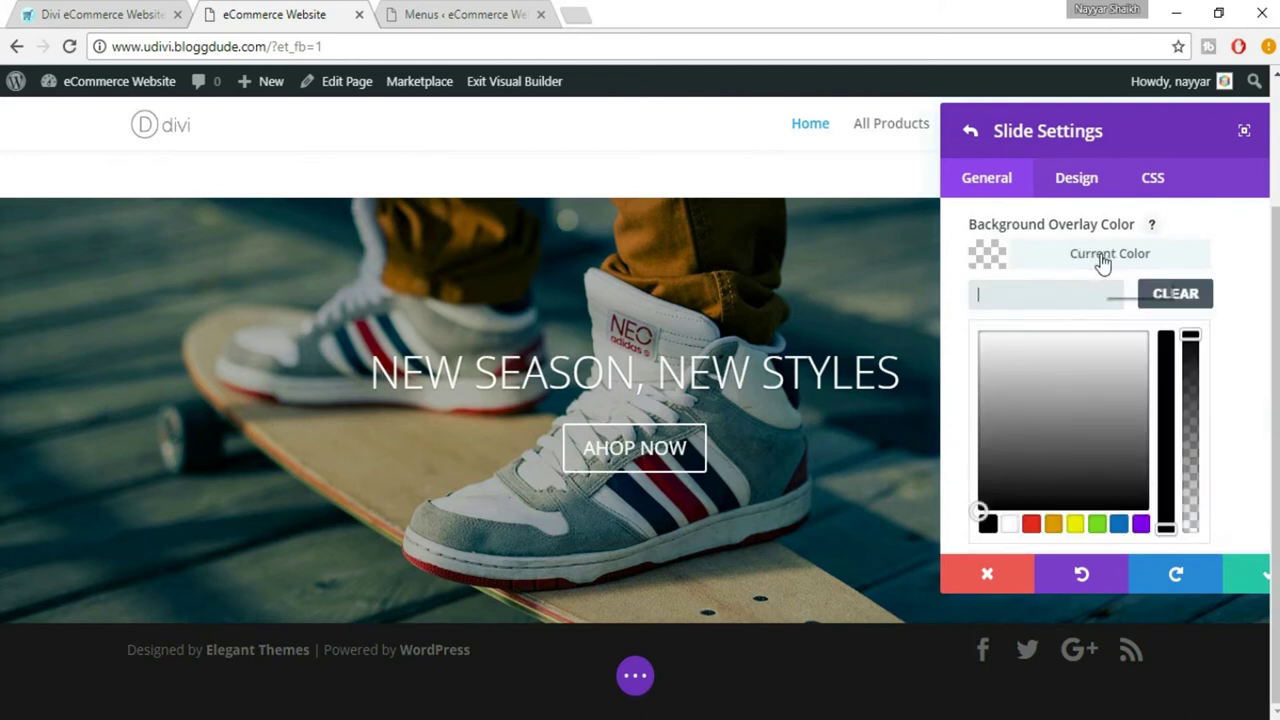
click(1075, 524)
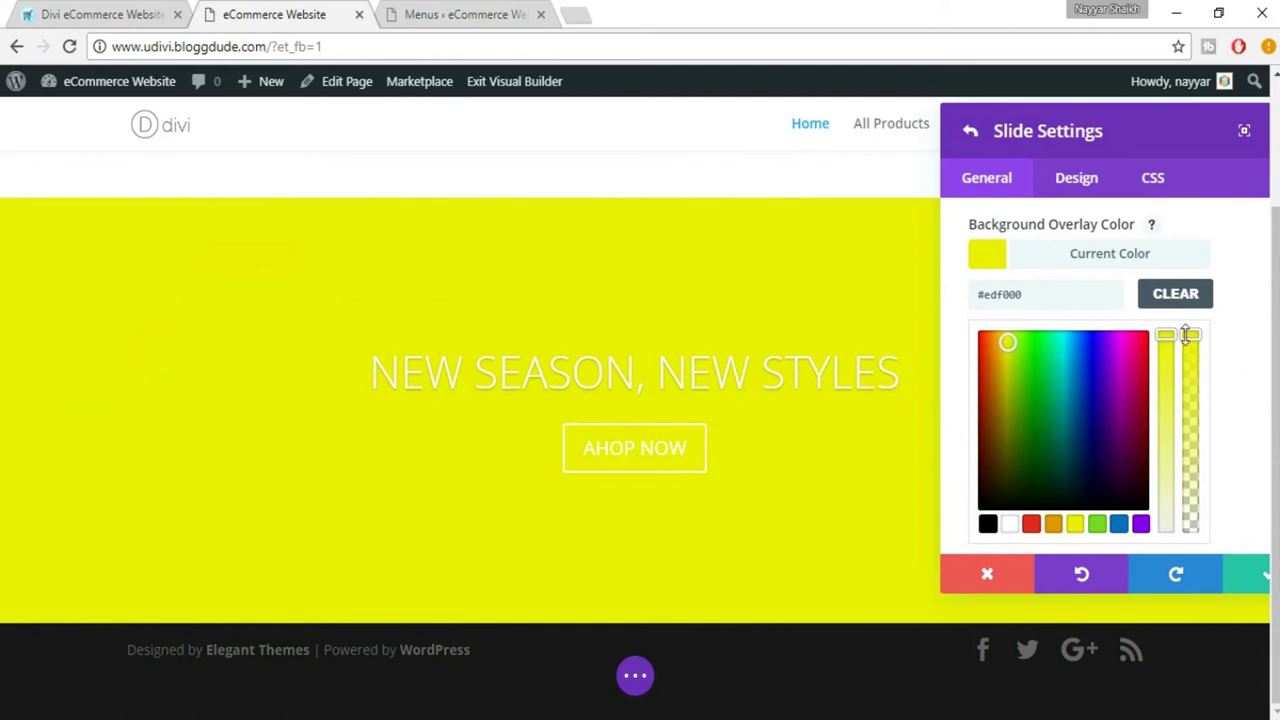
drag(1187, 340, 1190, 460)
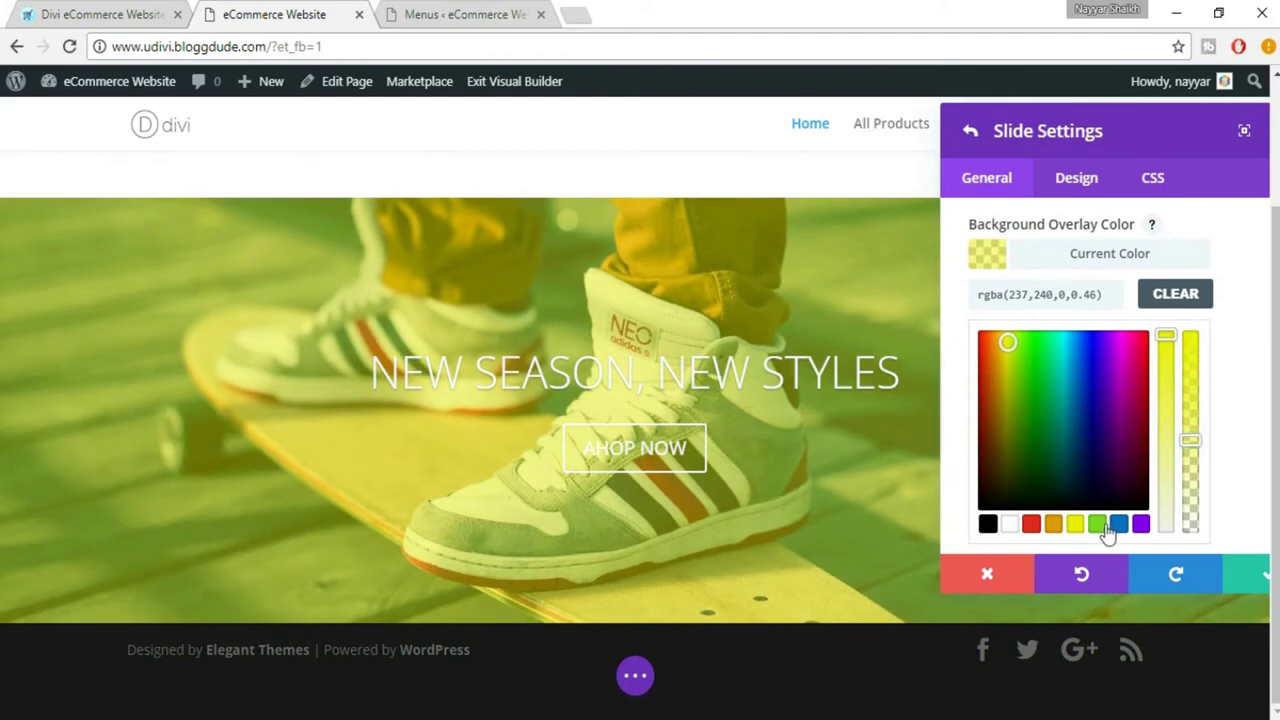
click(1100, 525)
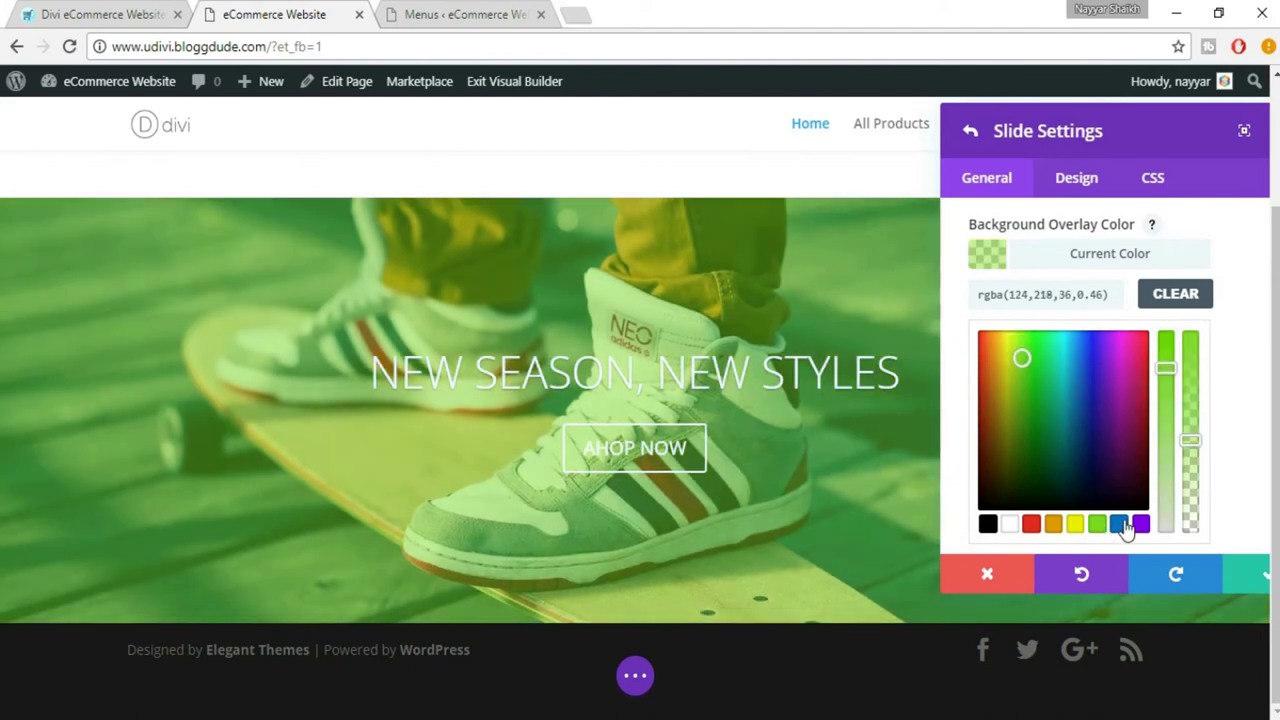
click(1120, 525)
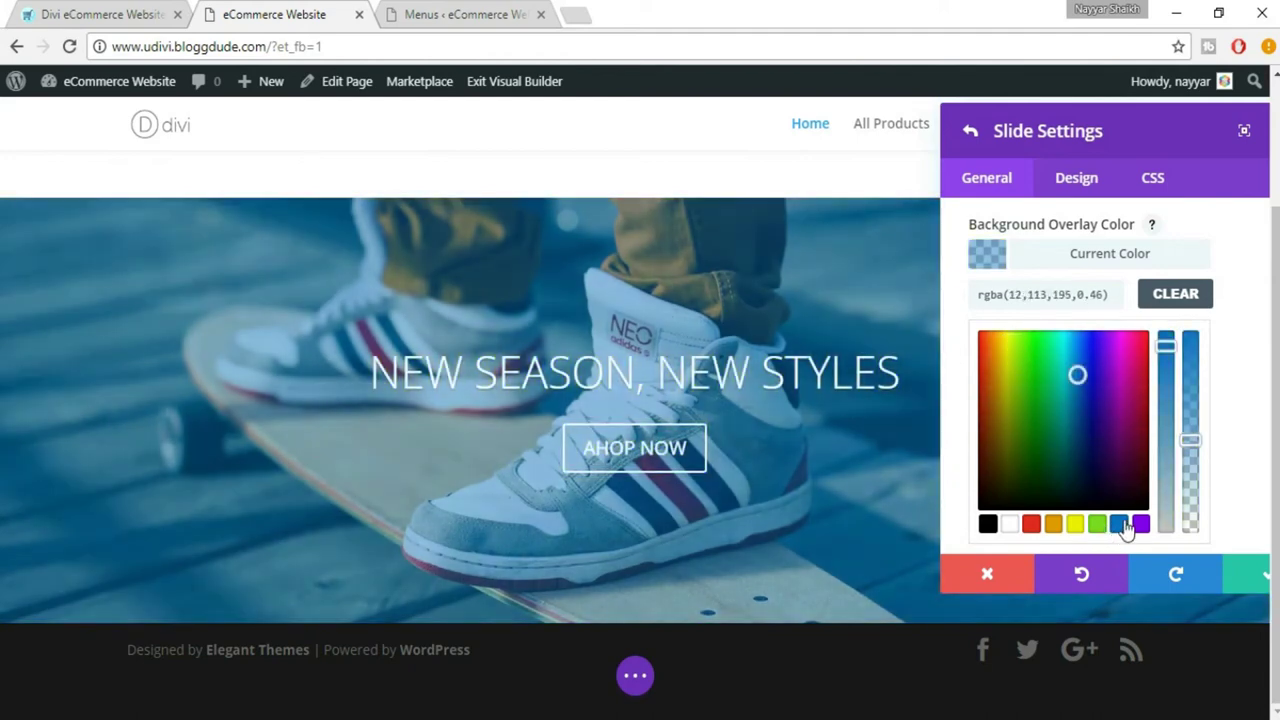
click(1202, 300)
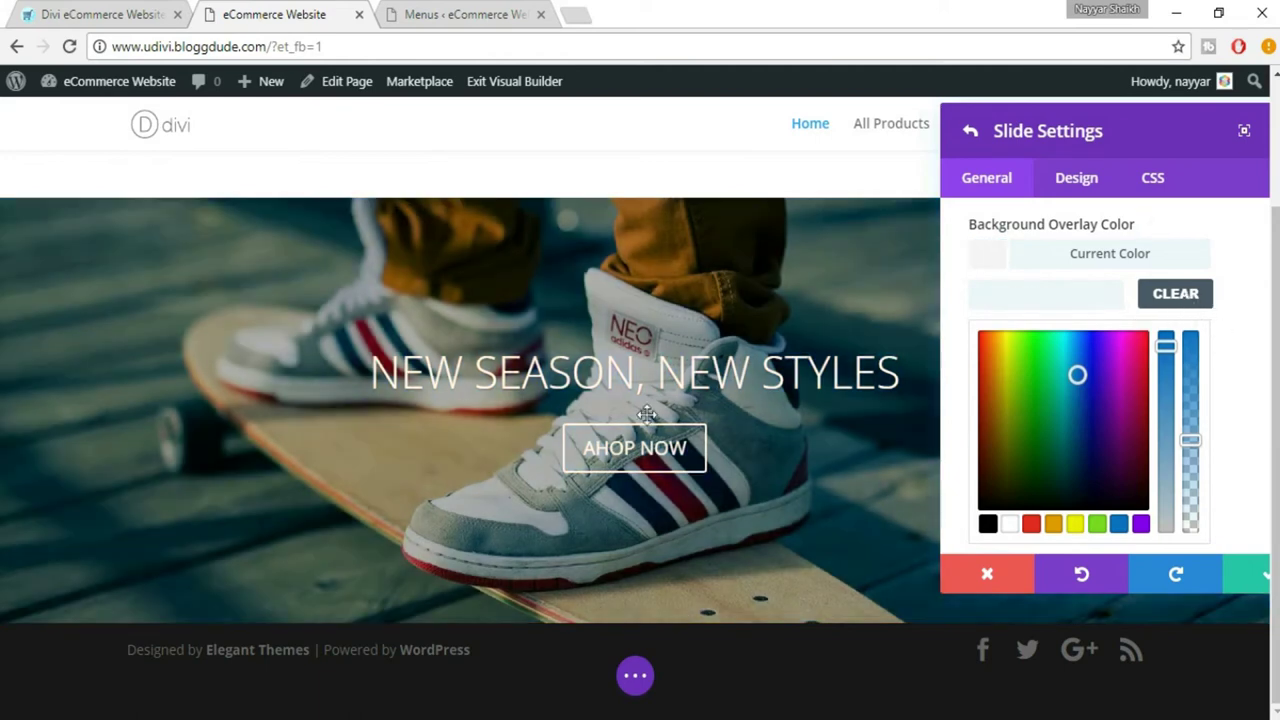
Step: Examine the slide's video, alternative text and text colour settings, and compare the text colour with the eDivi demo slide
scroll(1250, 332, down, 3)
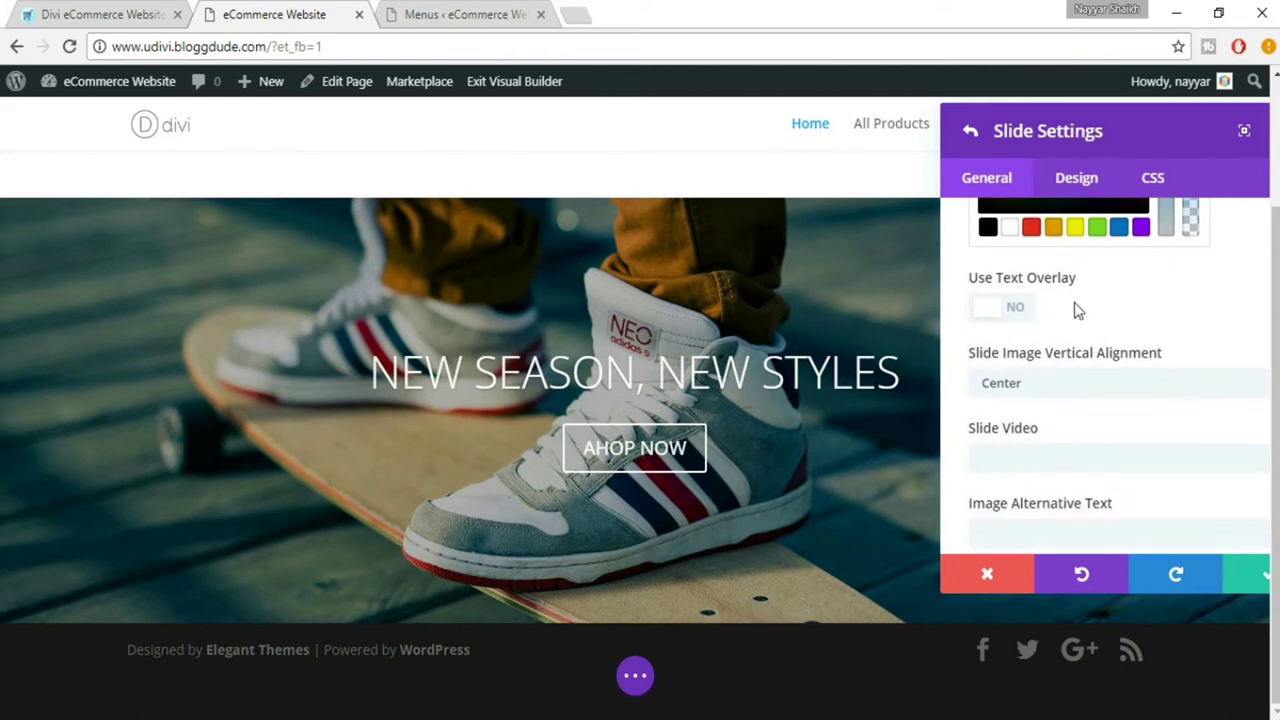
scroll(1180, 360, down, 2)
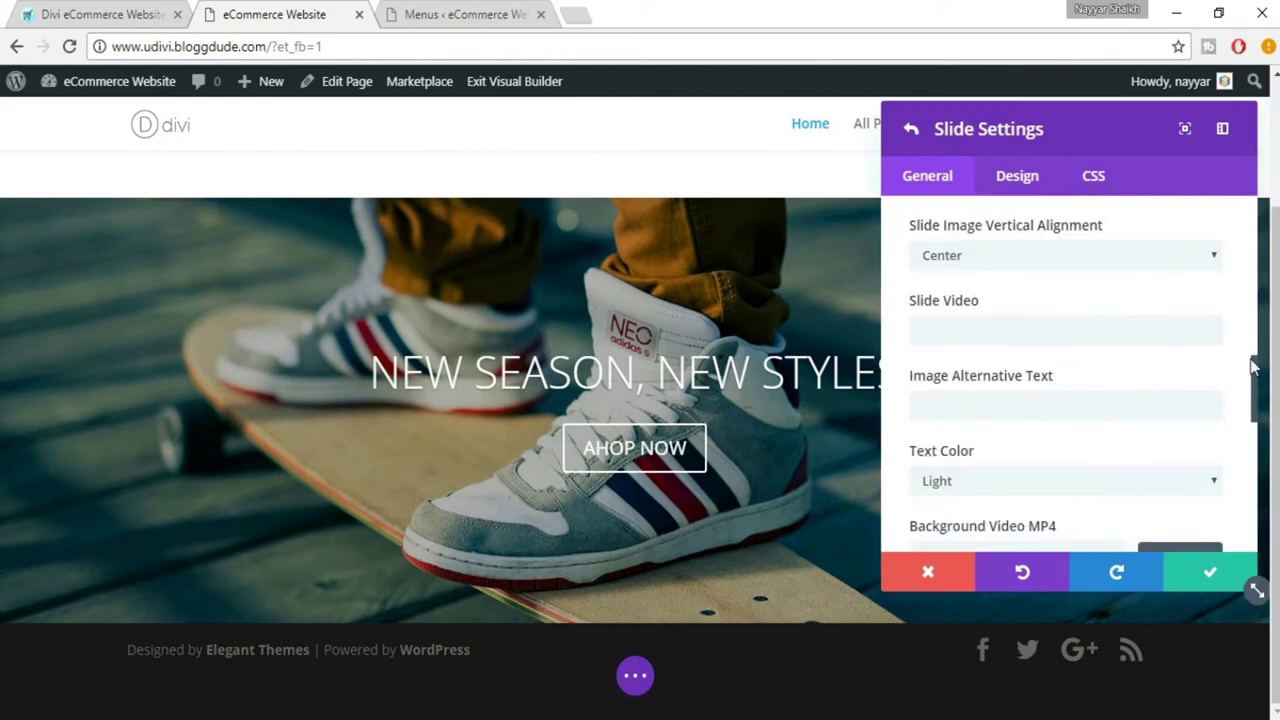
click(981, 329)
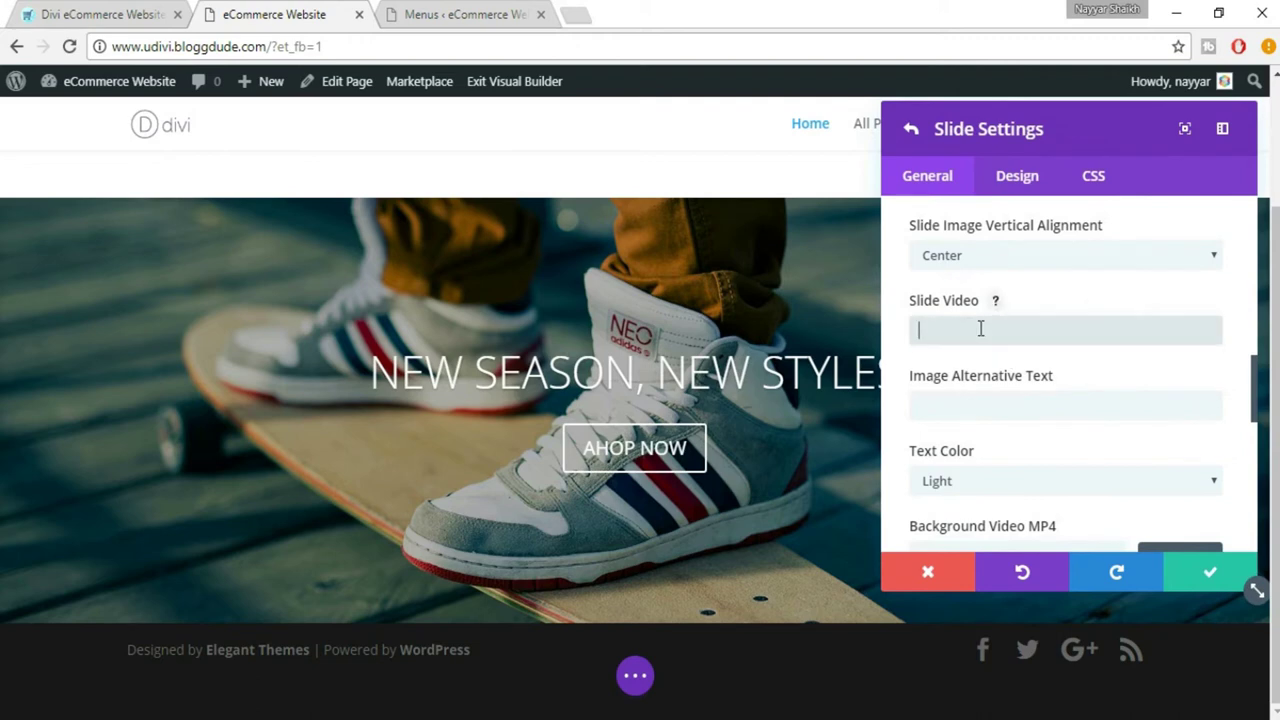
scroll(1134, 443, down, 1)
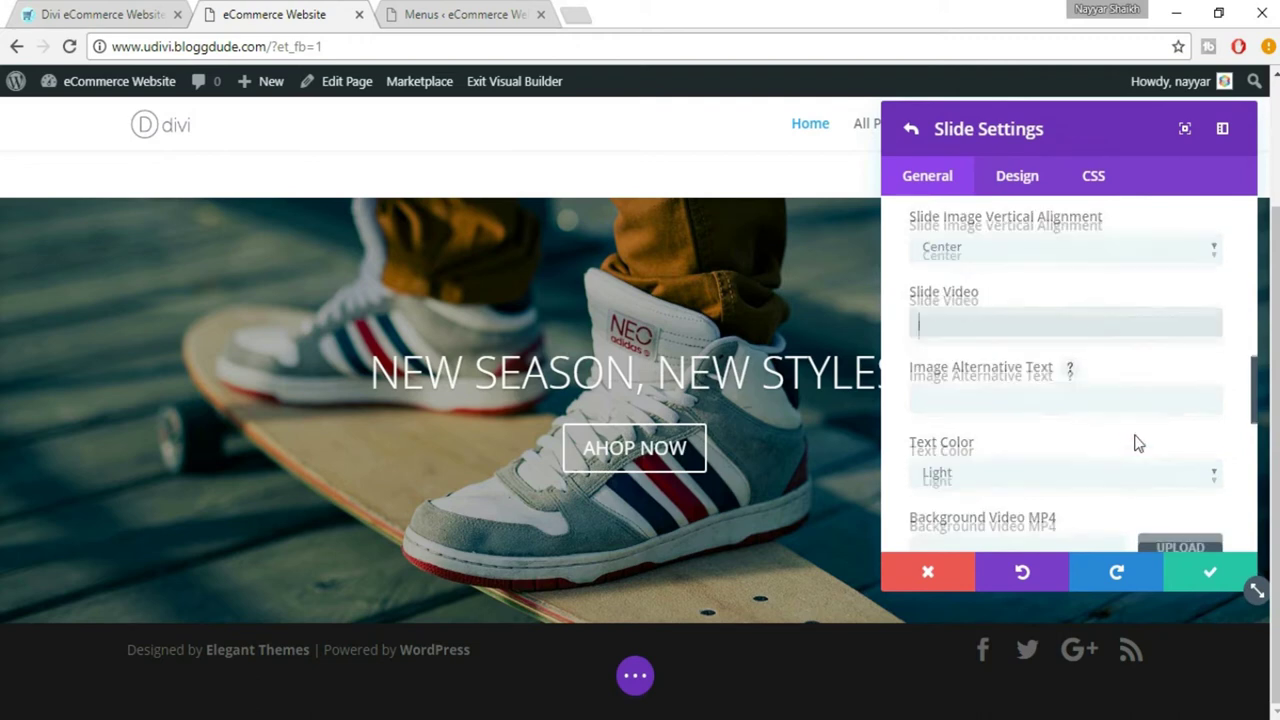
click(1020, 388)
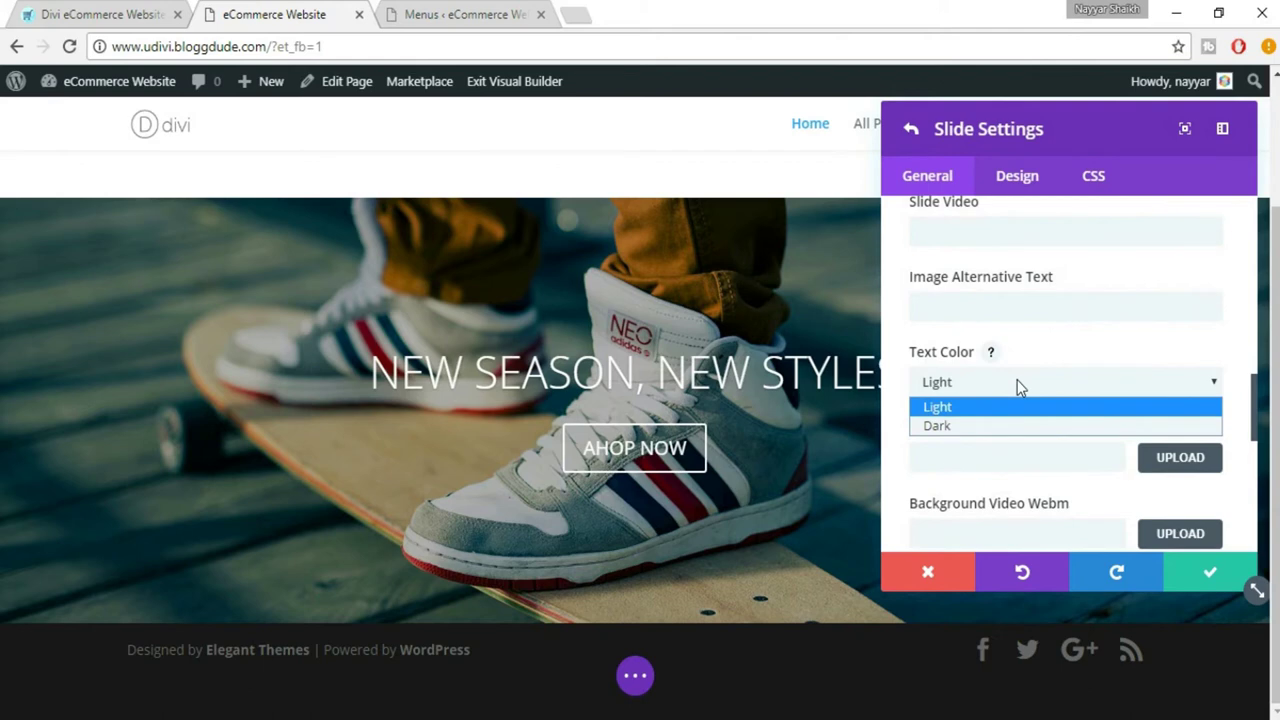
click(1017, 380)
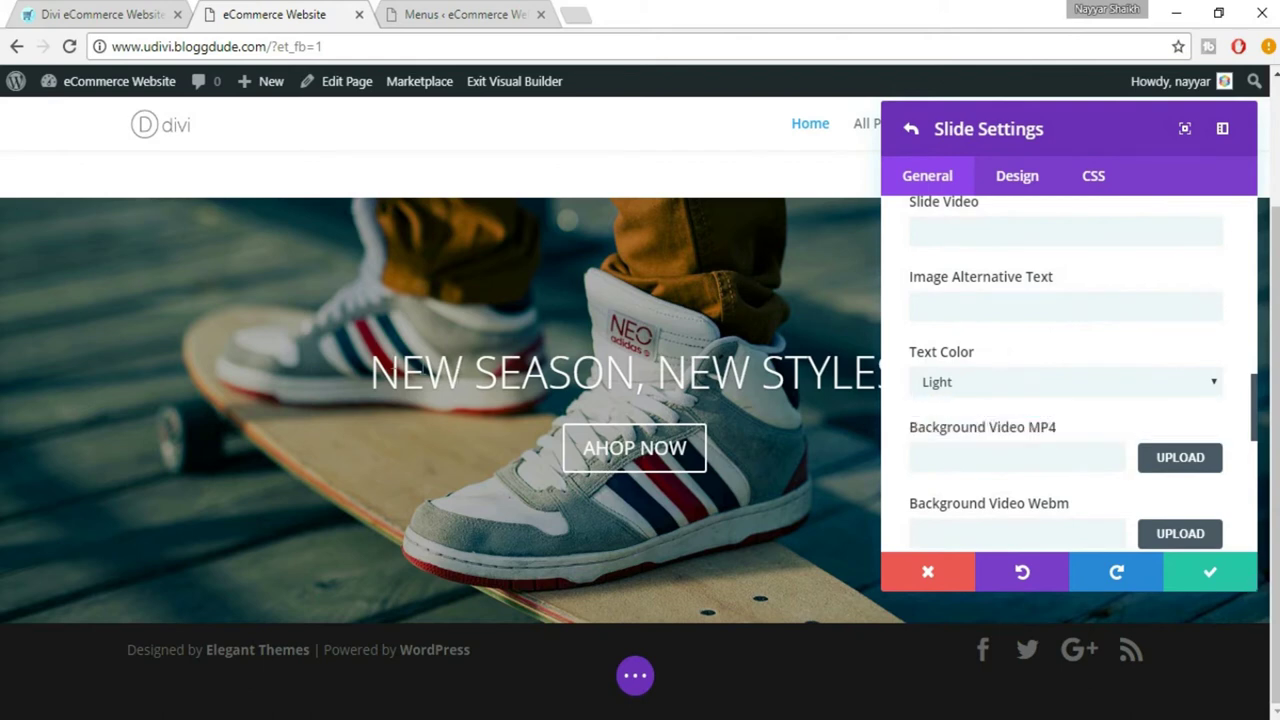
scroll(1100, 380, down, 2)
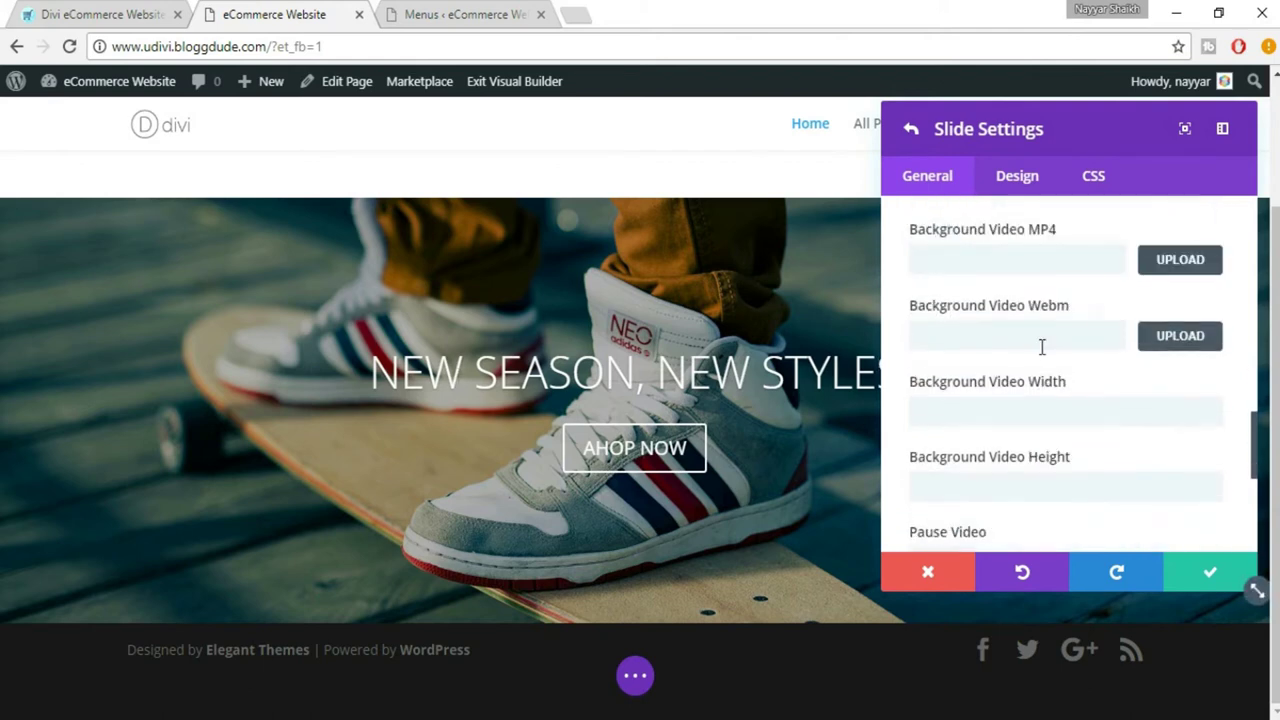
scroll(1035, 347, up, 1)
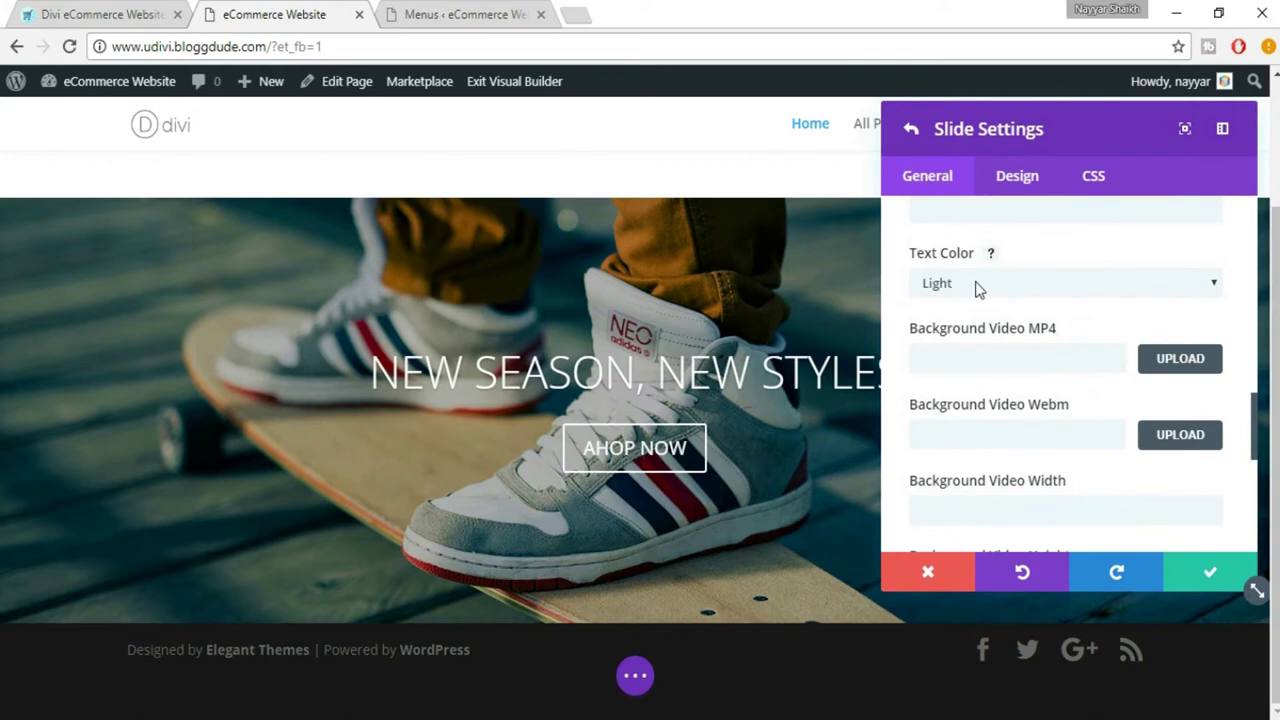
key(ctrl+shift+Tab)
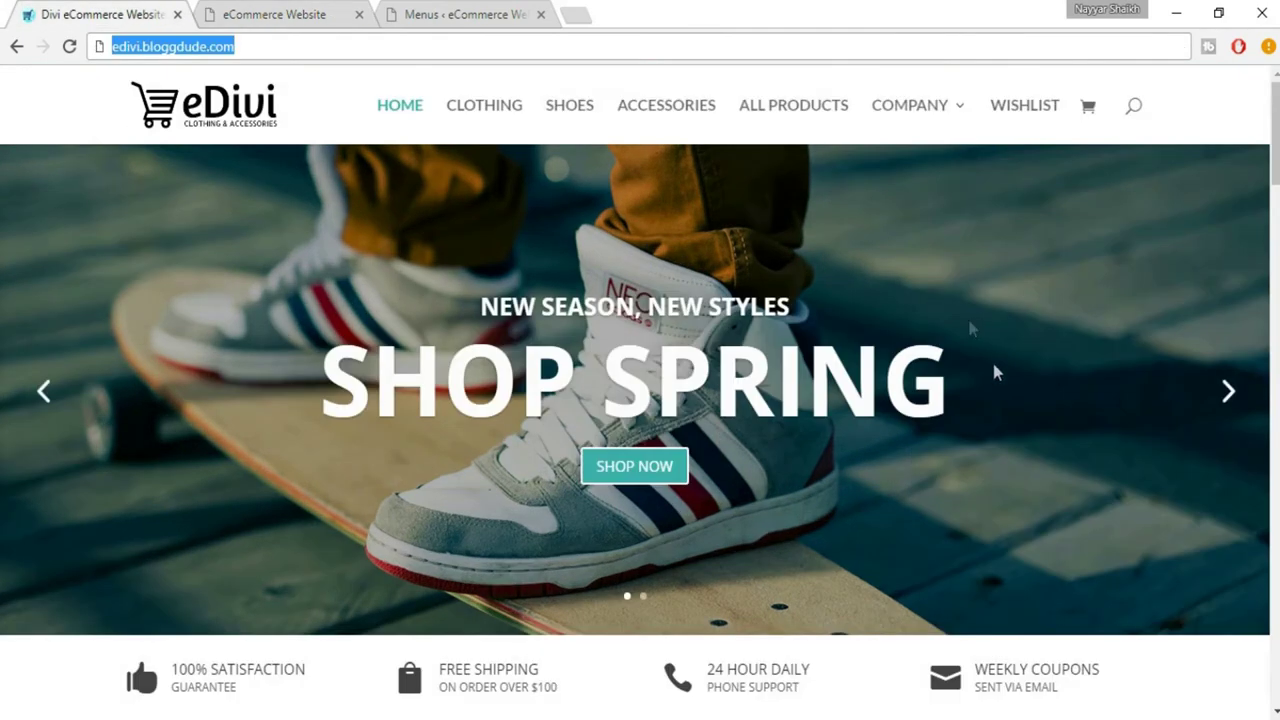
key(ctrl+Tab)
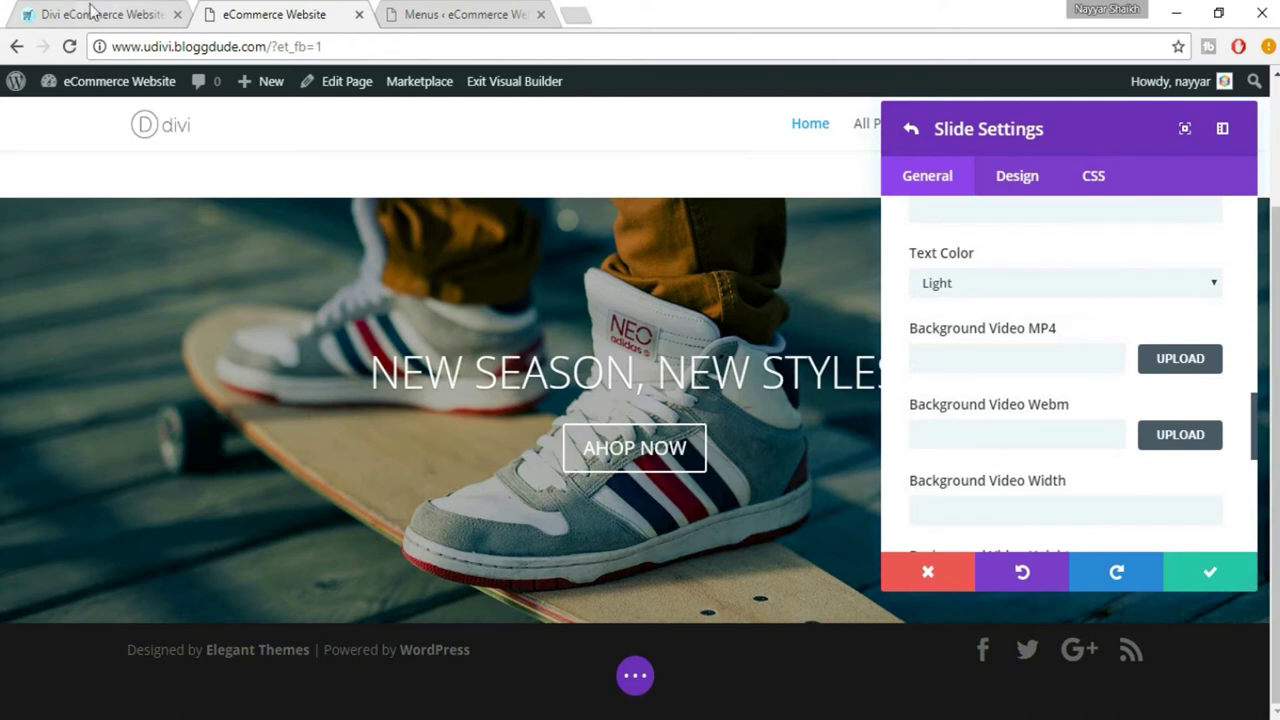
Step: Enter SHOP SPRING as the slide's content text, matching the eDivi demo slide
scroll(1075, 400, down, 1)
scroll(1100, 415, down, 2)
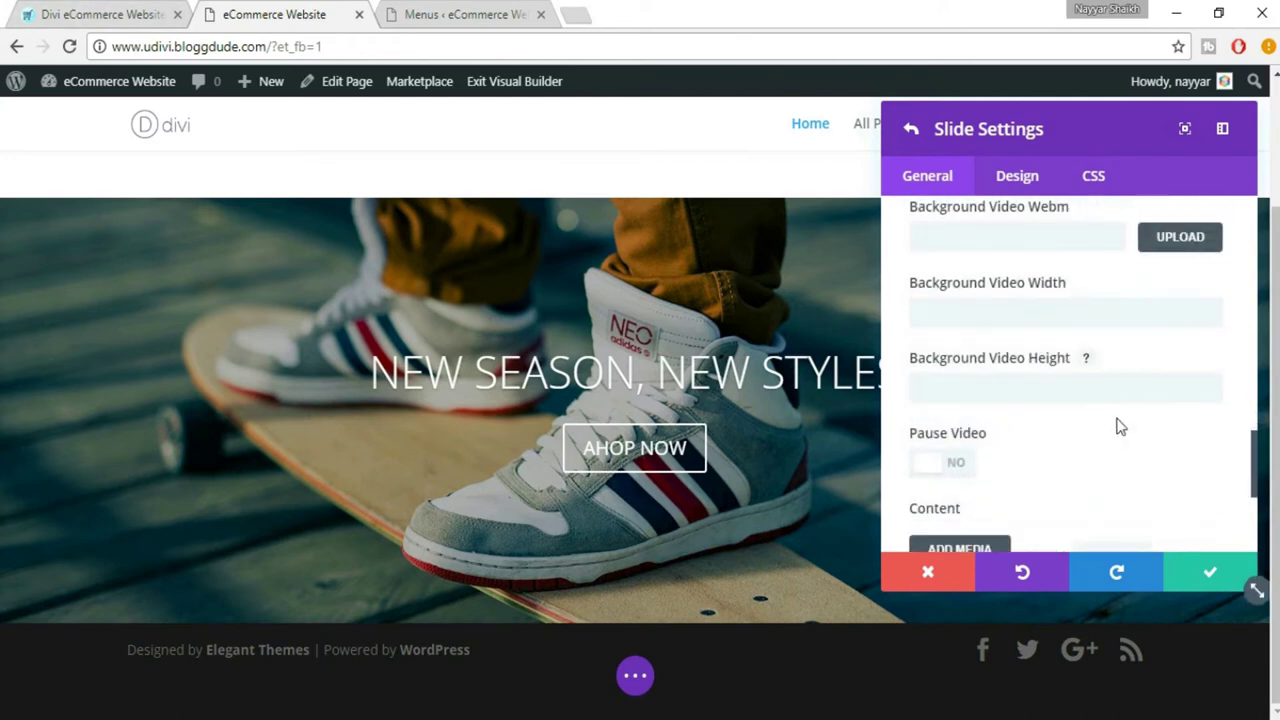
scroll(1118, 420, down, 3)
click(1026, 399)
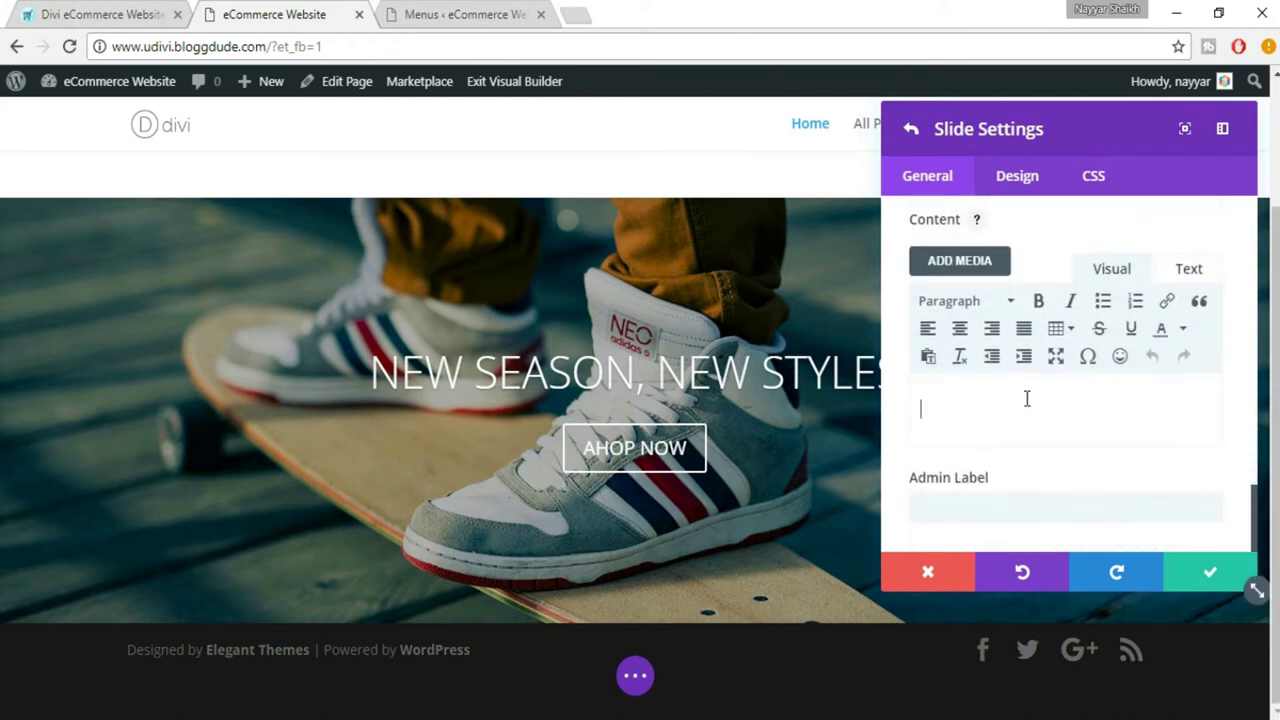
click(60, 14)
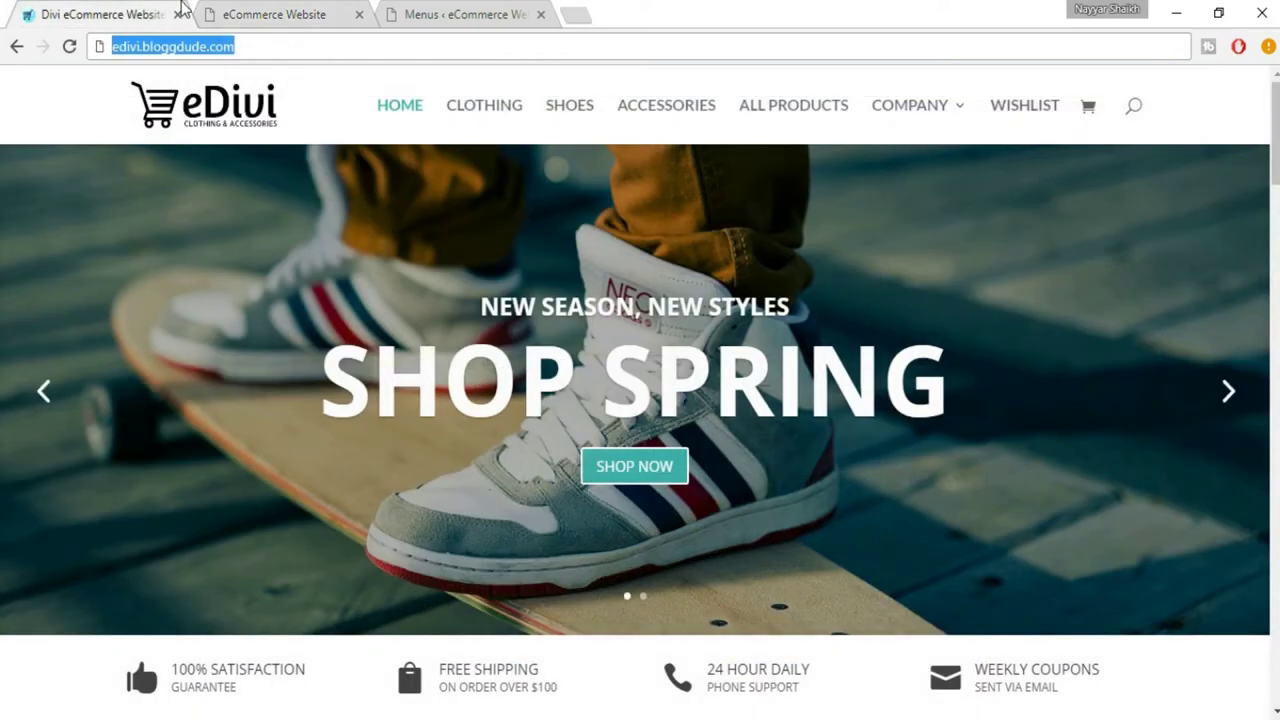
click(295, 12)
text(SHOPSPR)
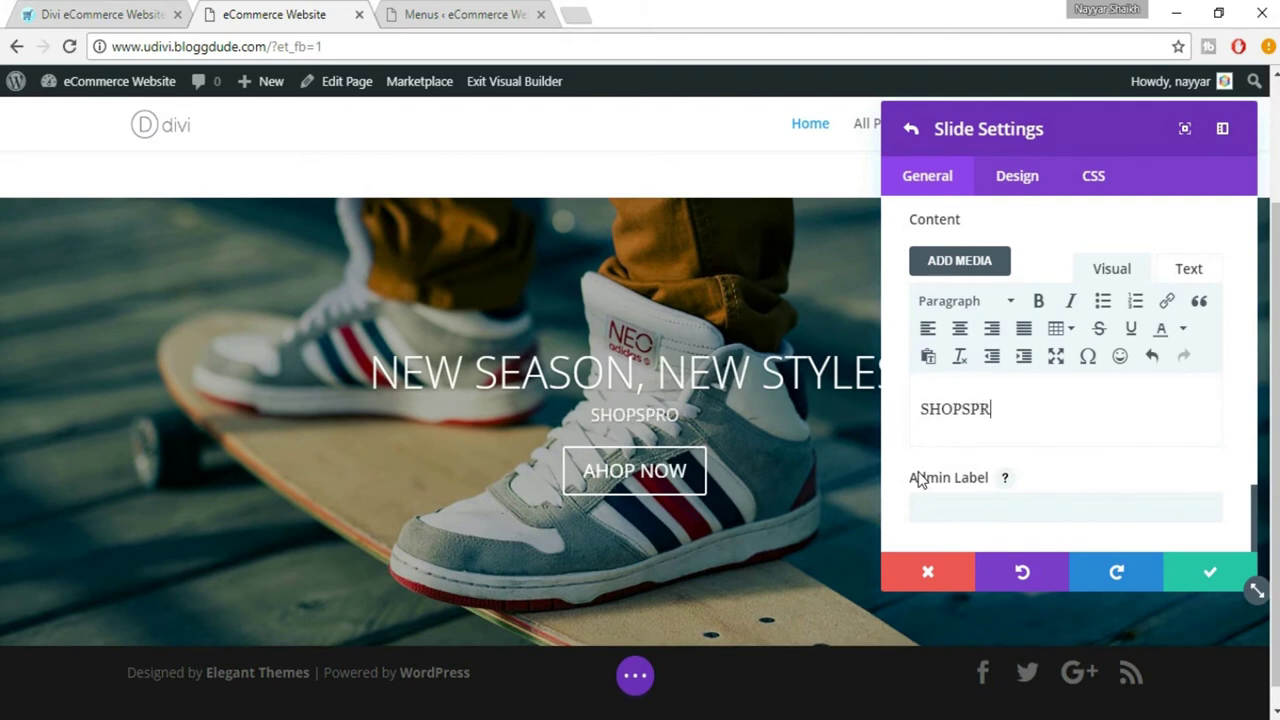
text(ING)
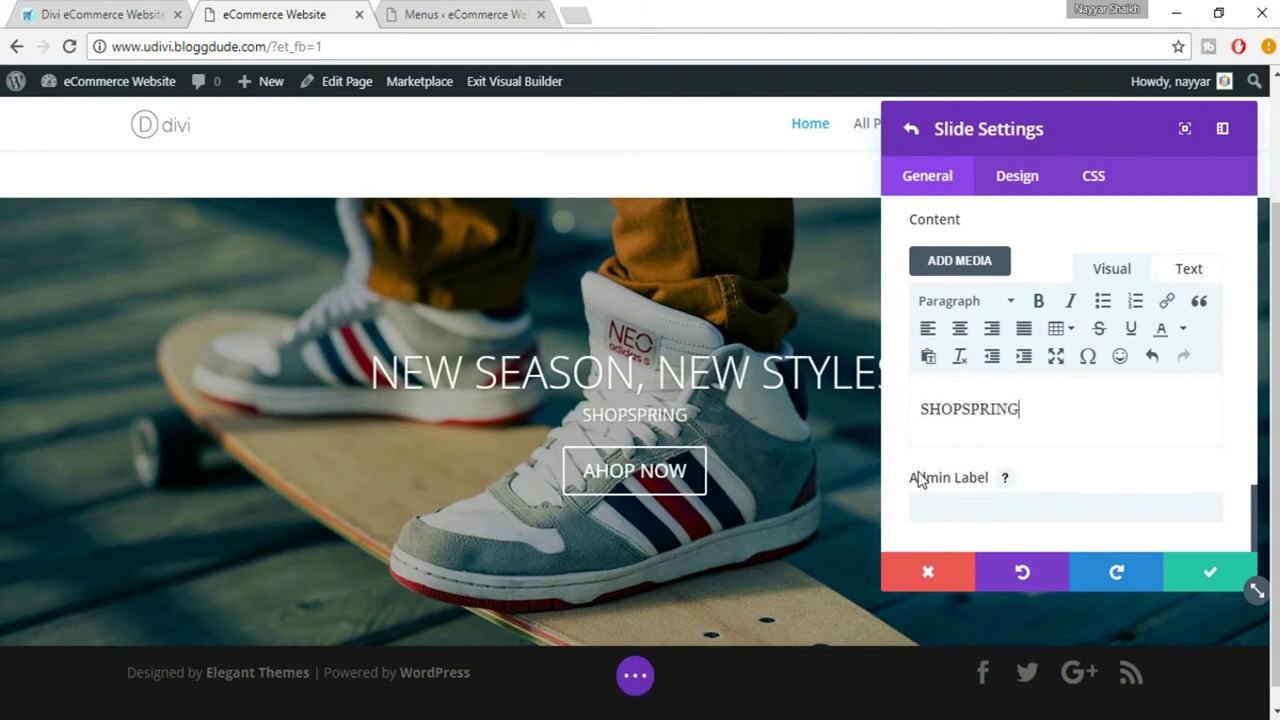
click(960, 408)
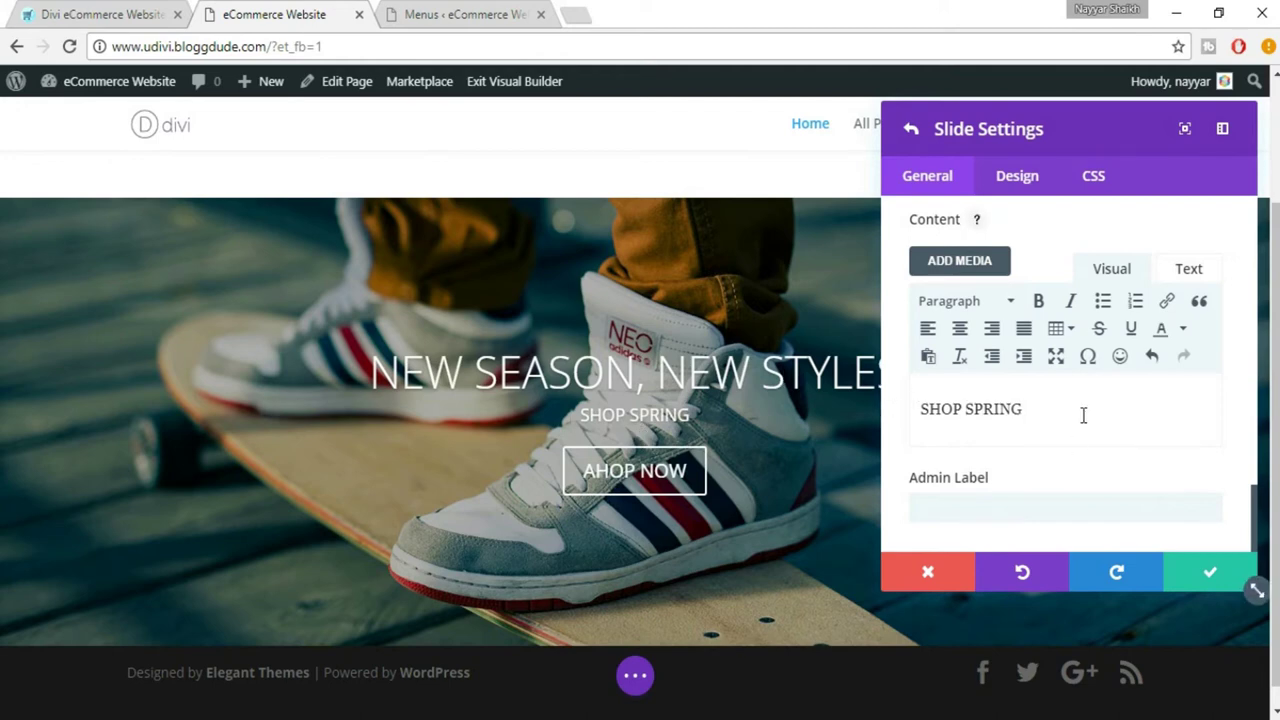
scroll(1085, 420, down, 1)
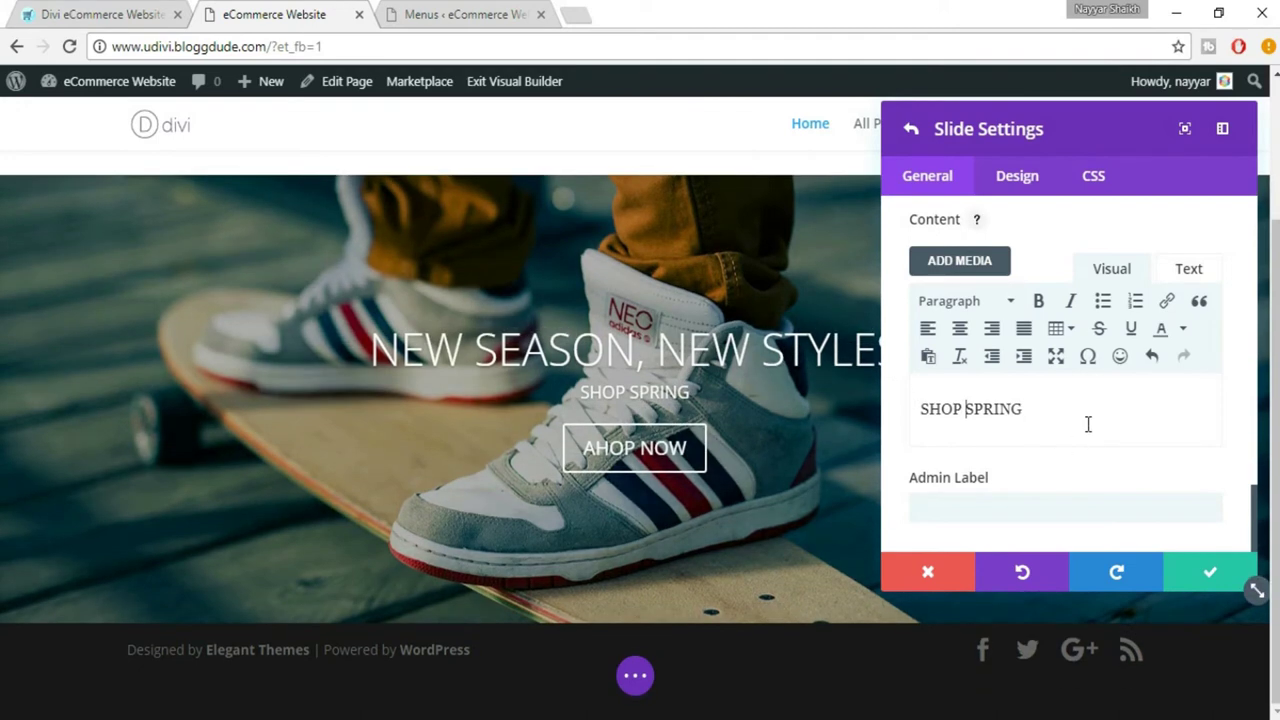
Step: Save the slide and fullwidth slider settings, and delete the empty section above the slider
click(1207, 580)
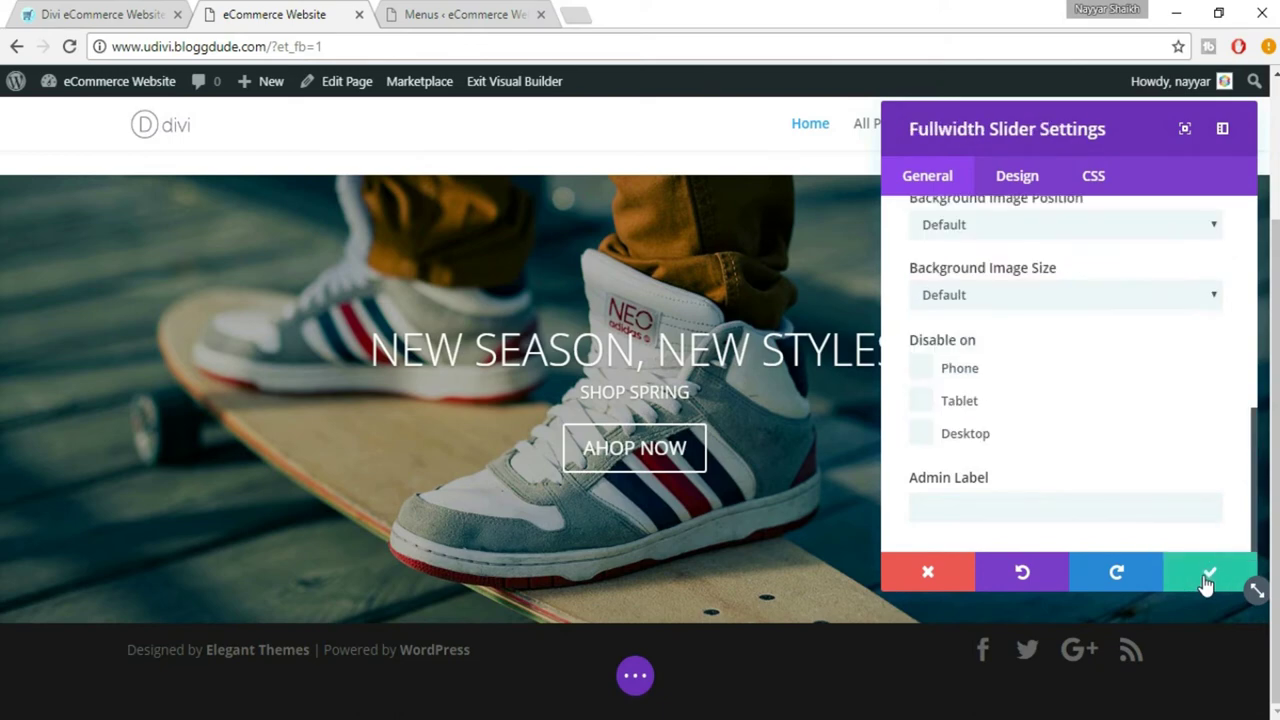
click(1206, 580)
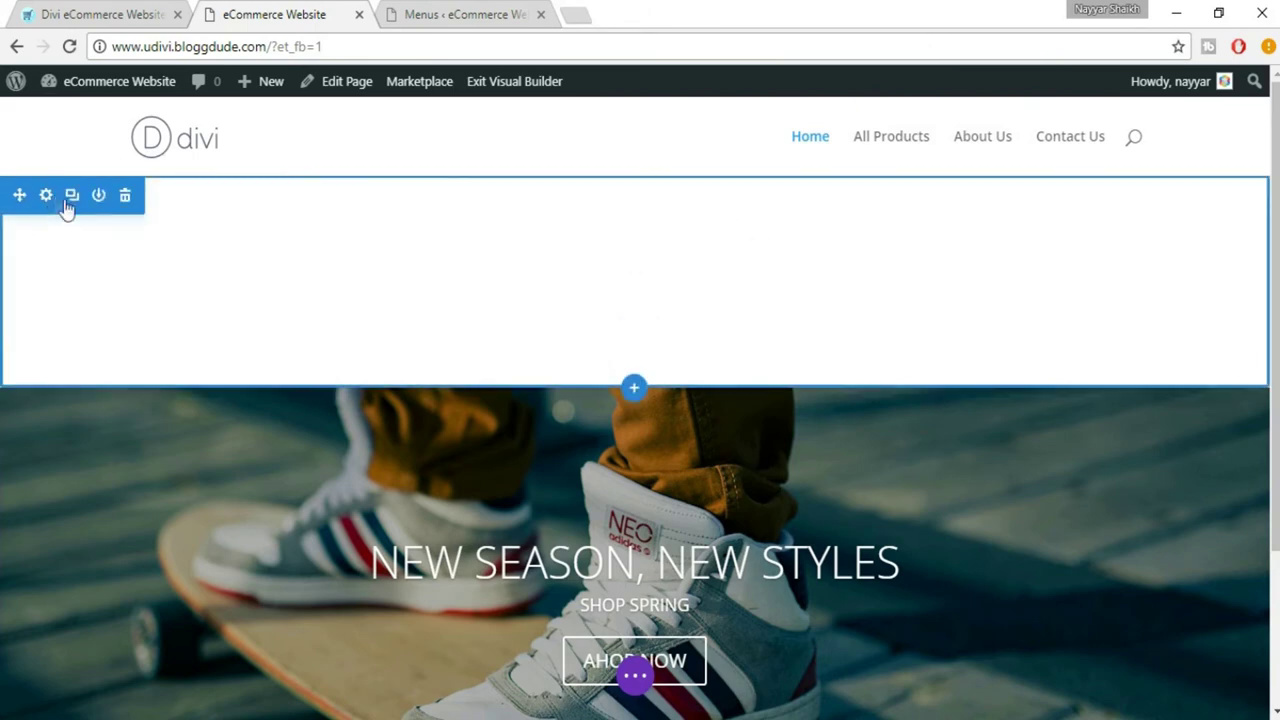
click(124, 196)
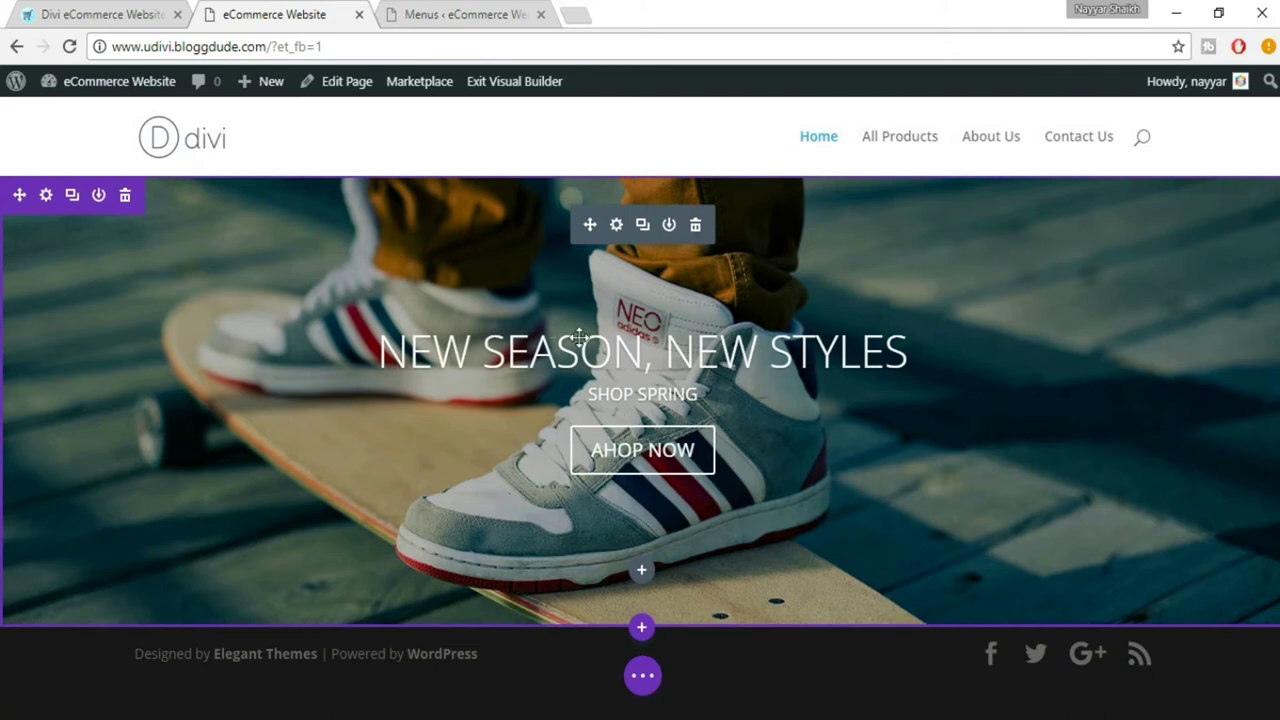
Step: Reopen the NEW SEASON, NEW STYLES slide, correct its button text to SHOP NOW, and open its design settings
click(617, 226)
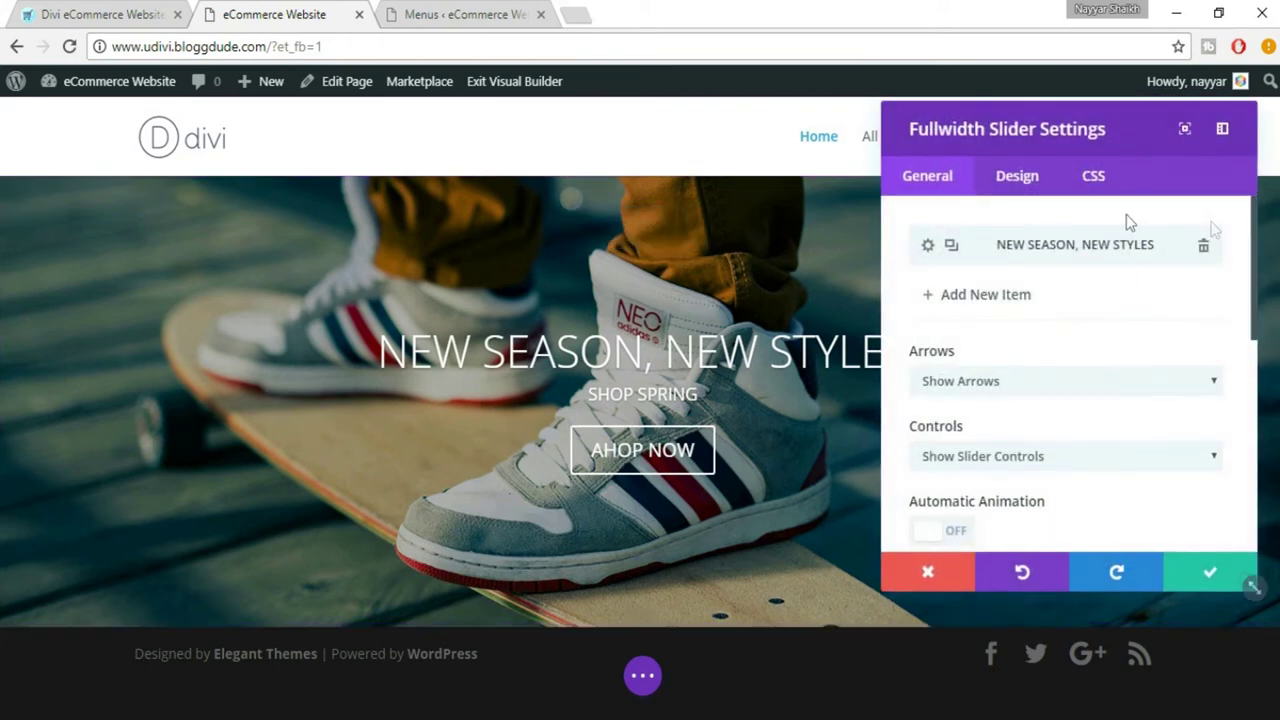
click(928, 248)
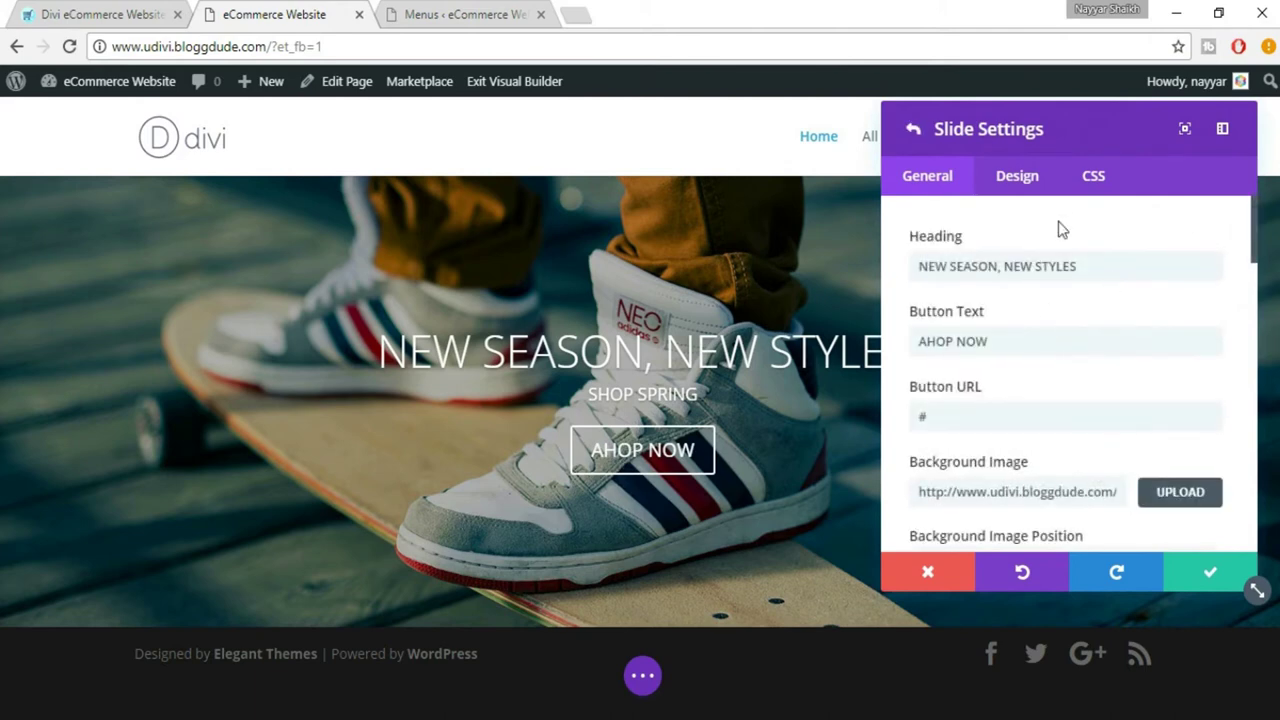
click(1007, 183)
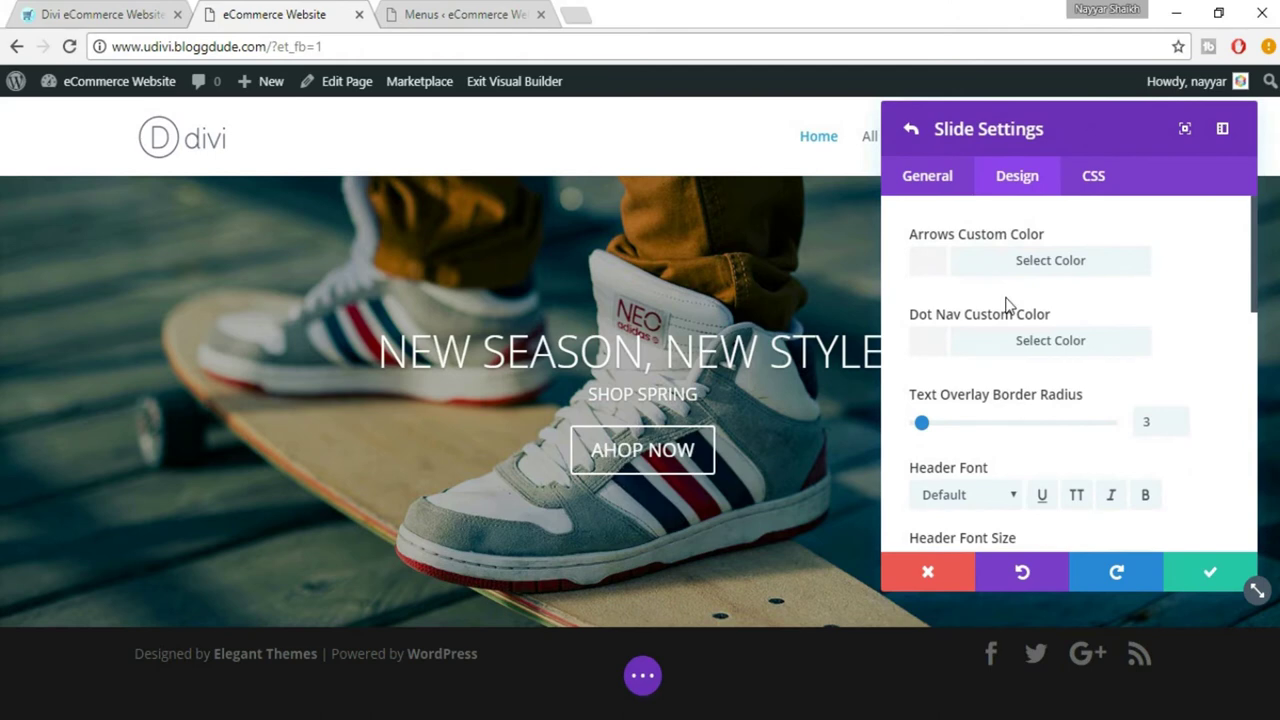
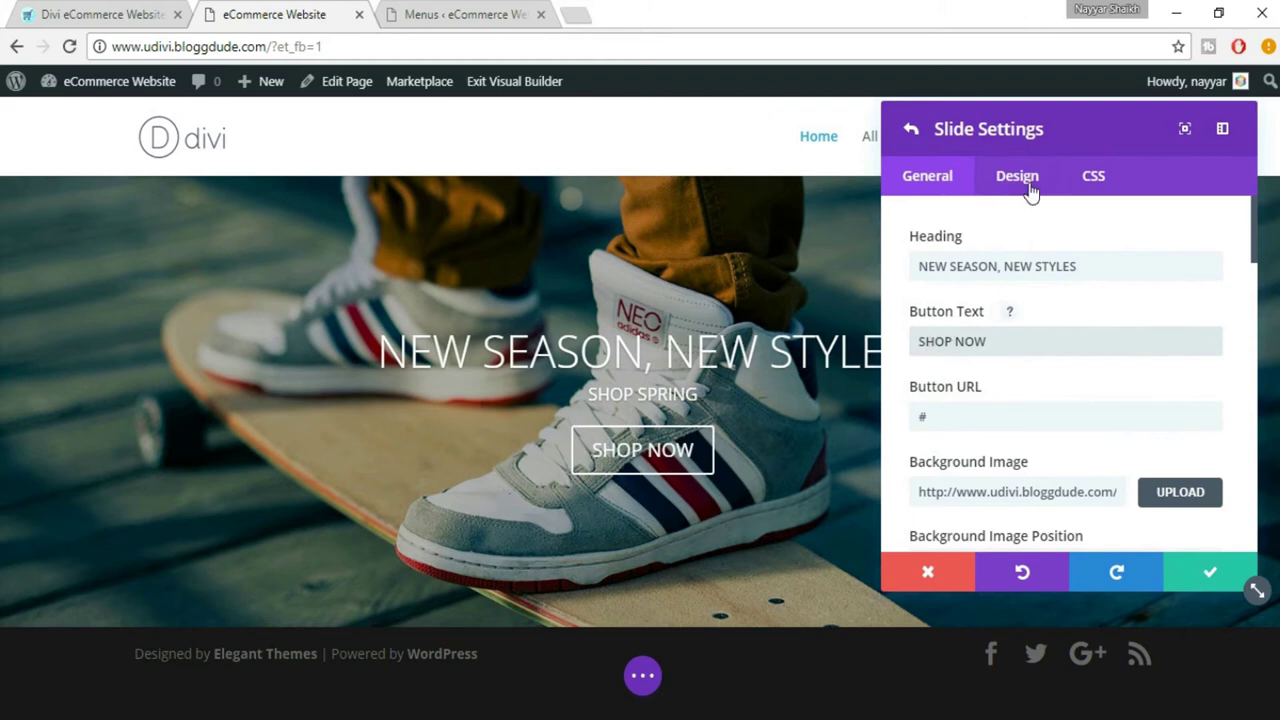
click(1030, 189)
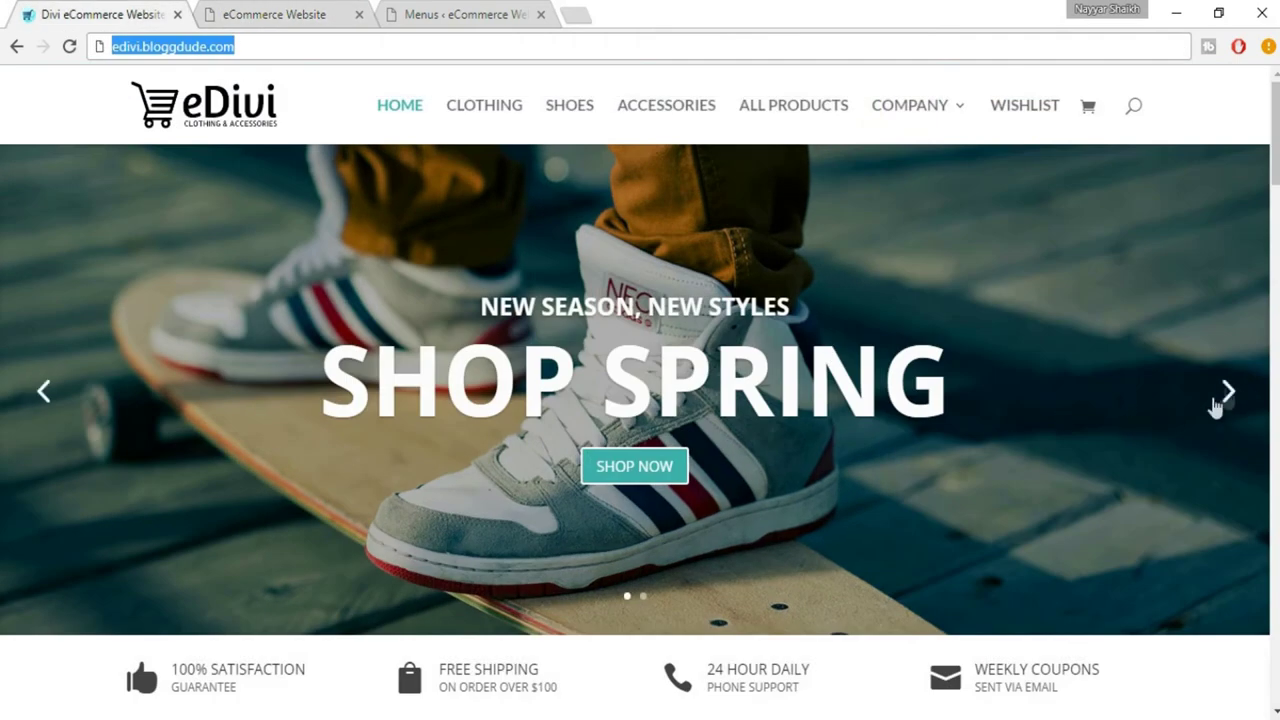
click(275, 14)
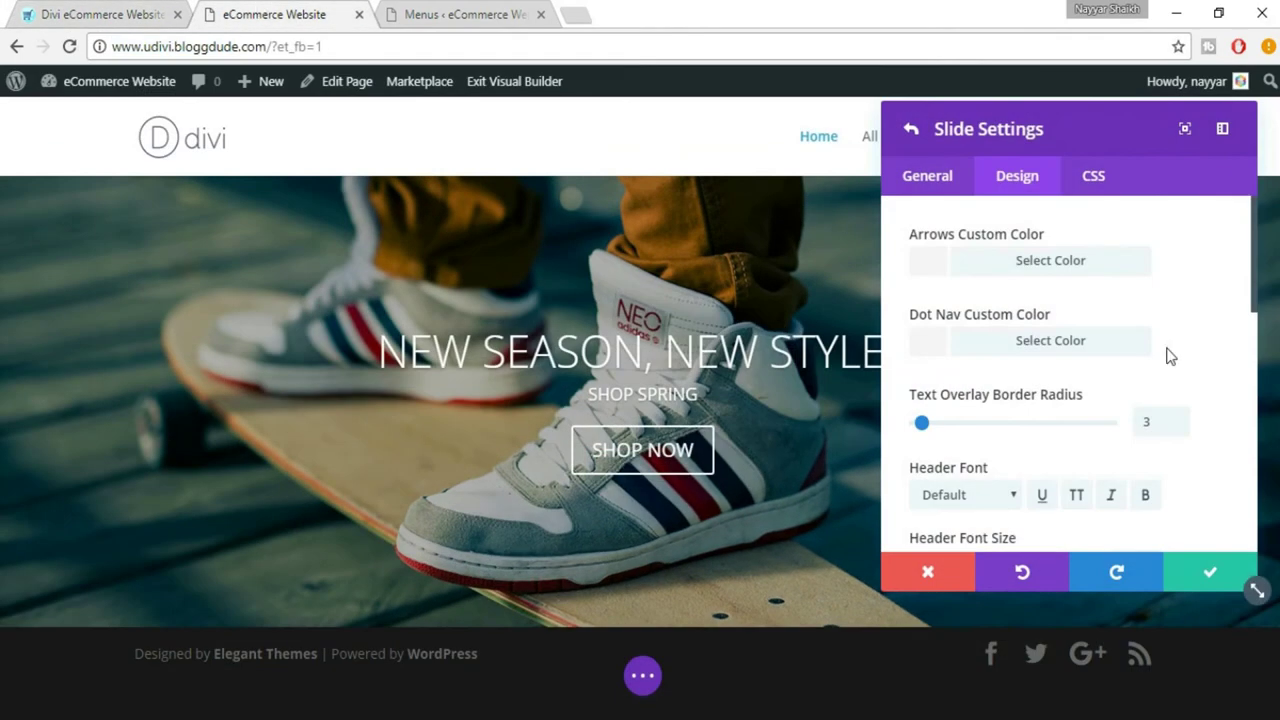
Step: Try a header font size of 23px for the slide heading, and change it to 25px
scroll(1166, 354, down, 1)
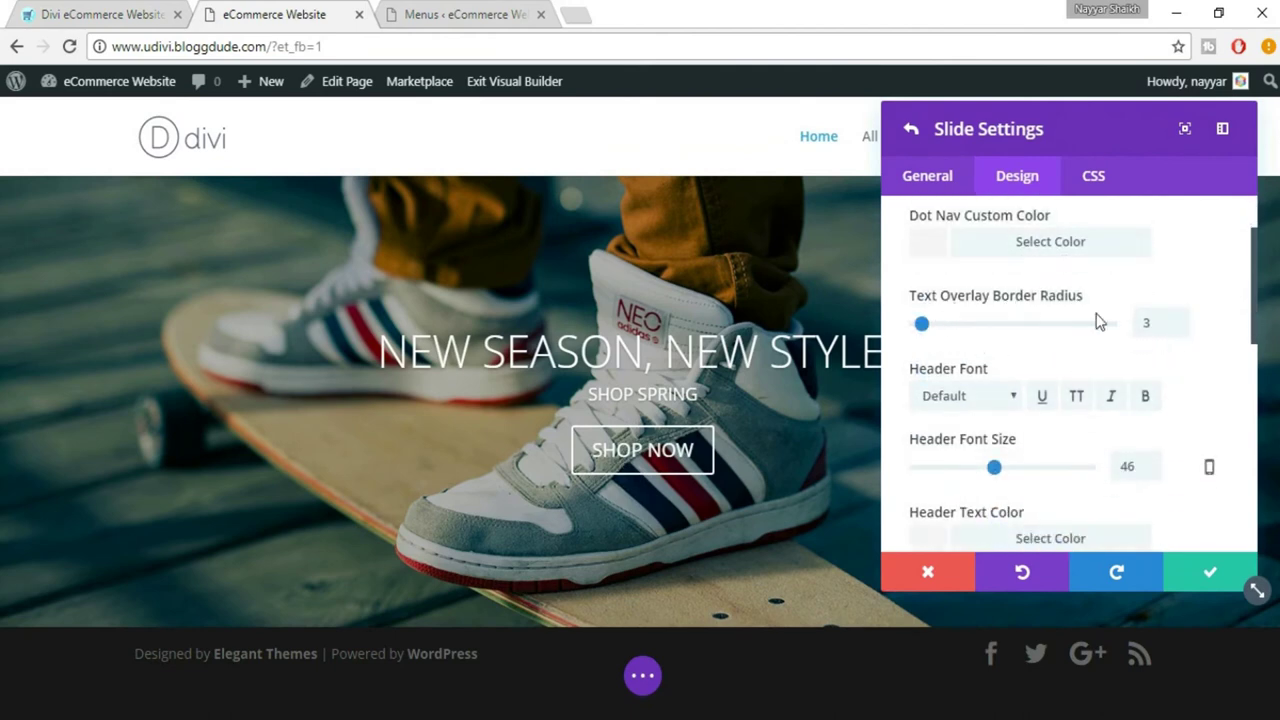
scroll(1226, 383, down, 1)
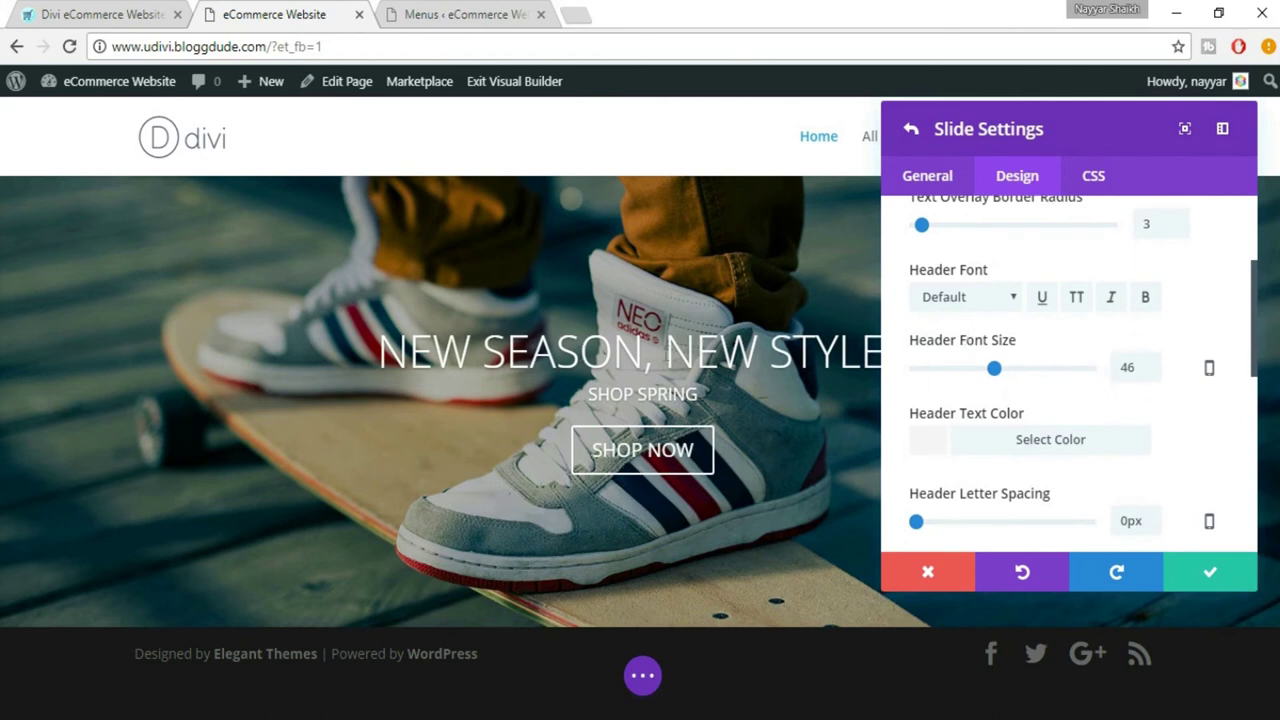
click(62, 8)
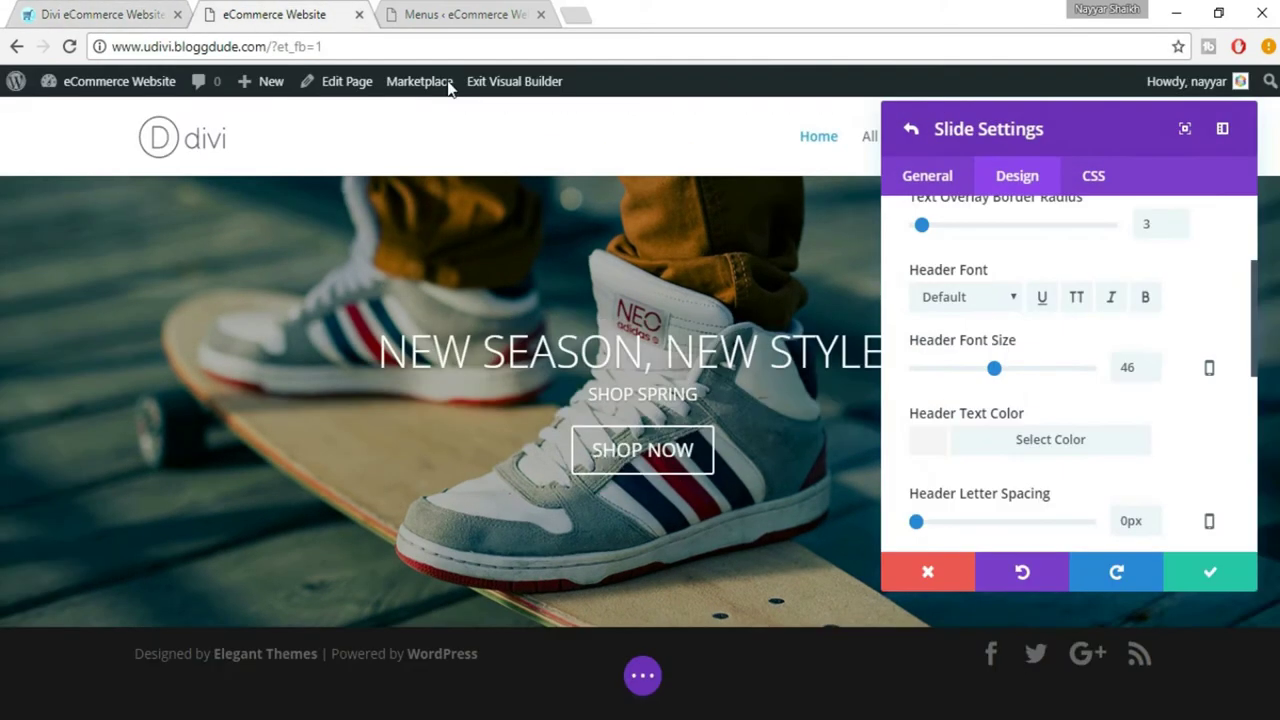
click(250, 14)
double_click(1127, 366)
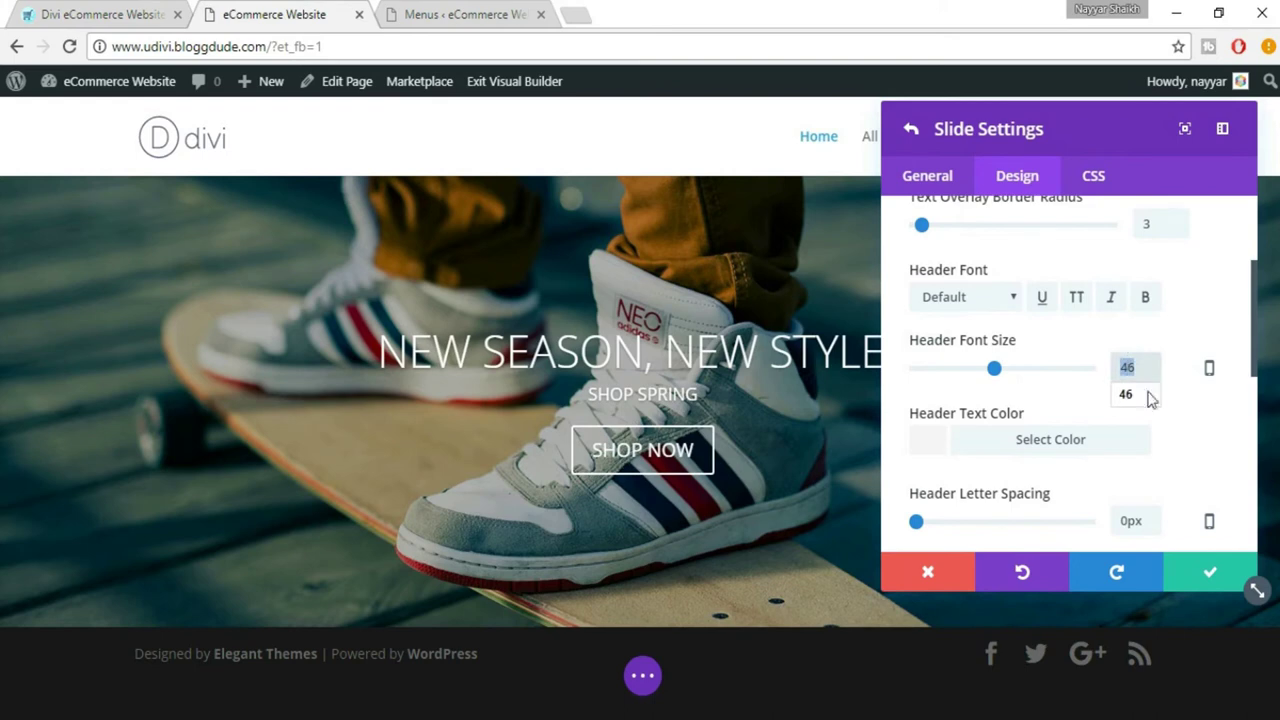
drag(994, 370, 955, 372)
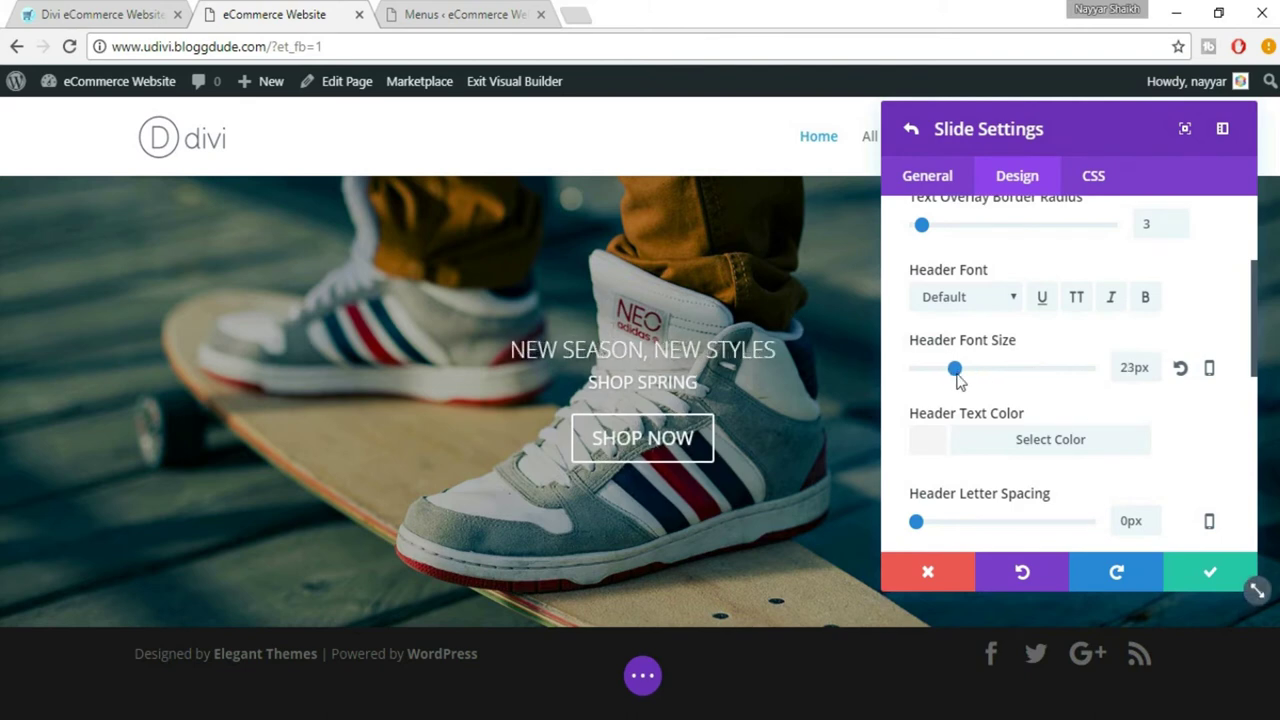
drag(958, 372, 955, 372)
double_click(1134, 370)
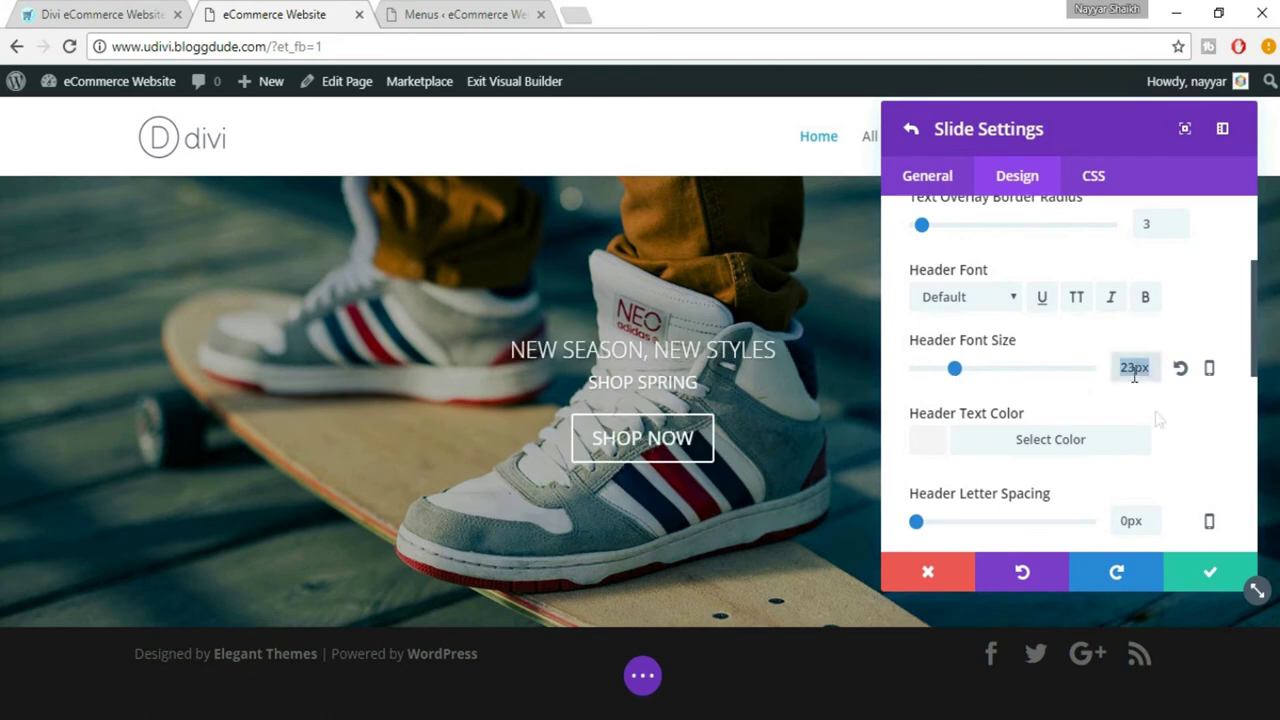
text(25px)
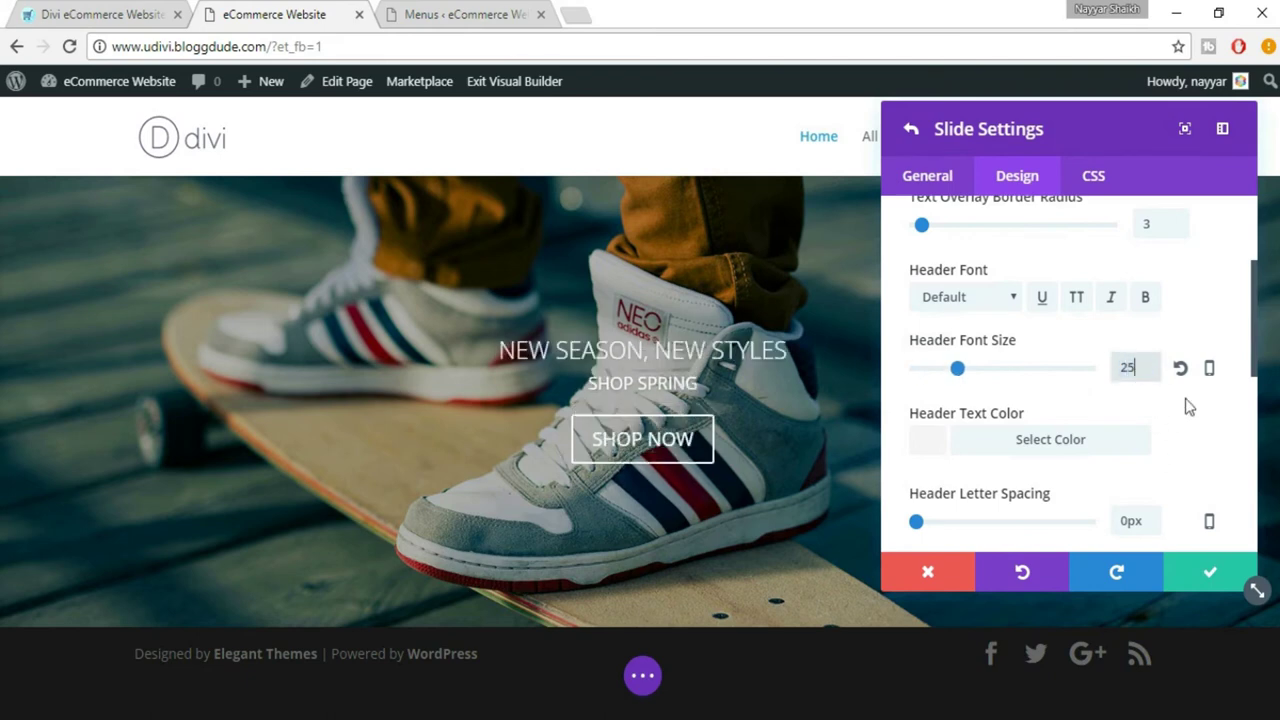
Step: Compare the slide heading with the eDivi demo and make the header font bold
click(100, 12)
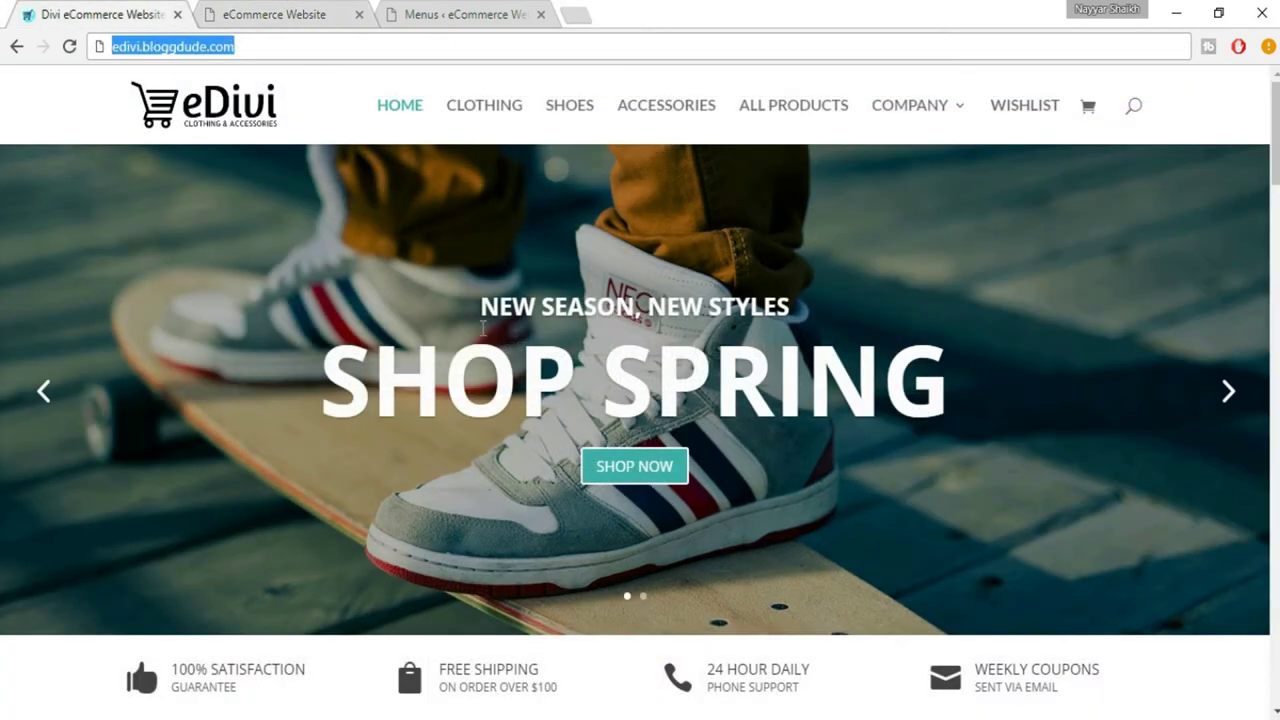
click(262, 10)
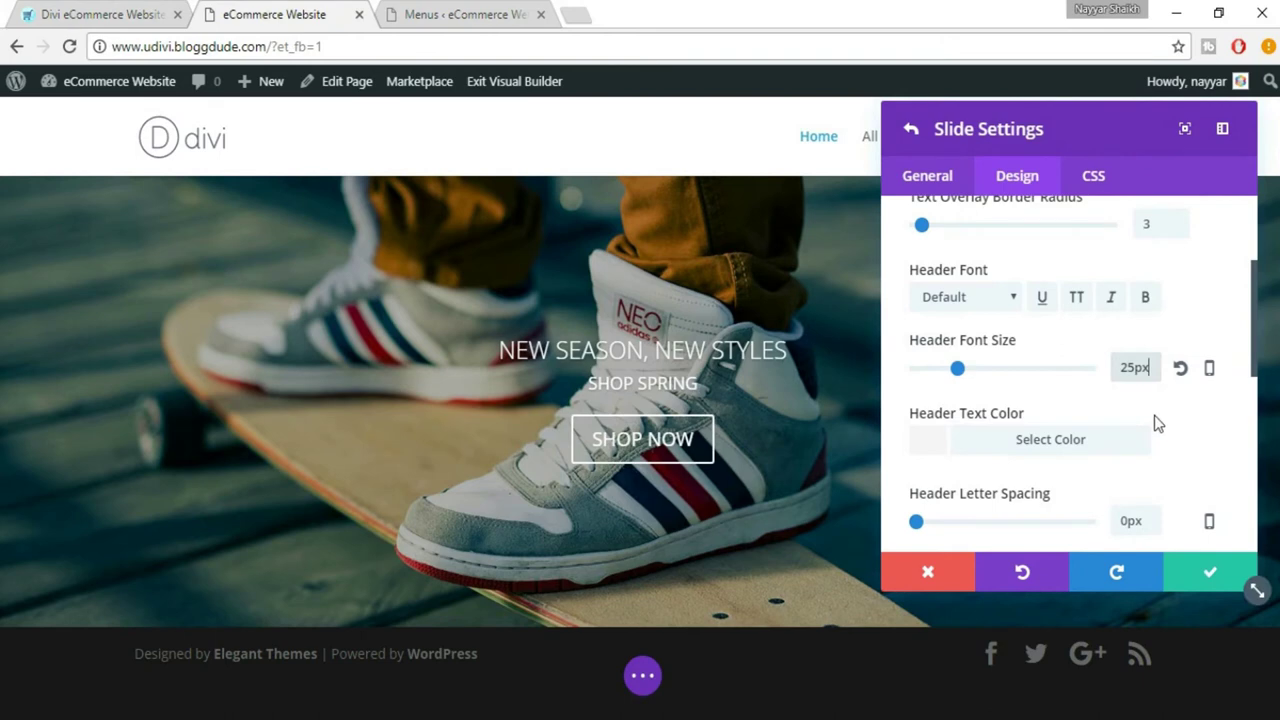
click(118, 12)
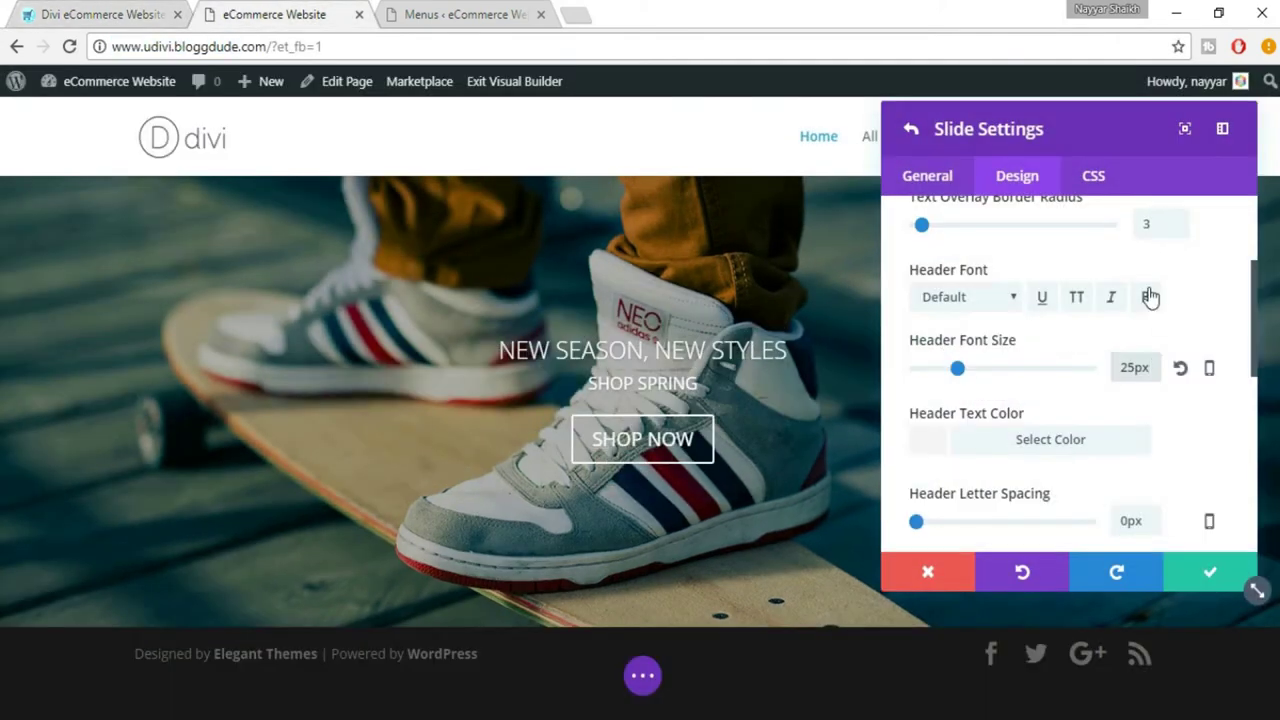
click(1150, 297)
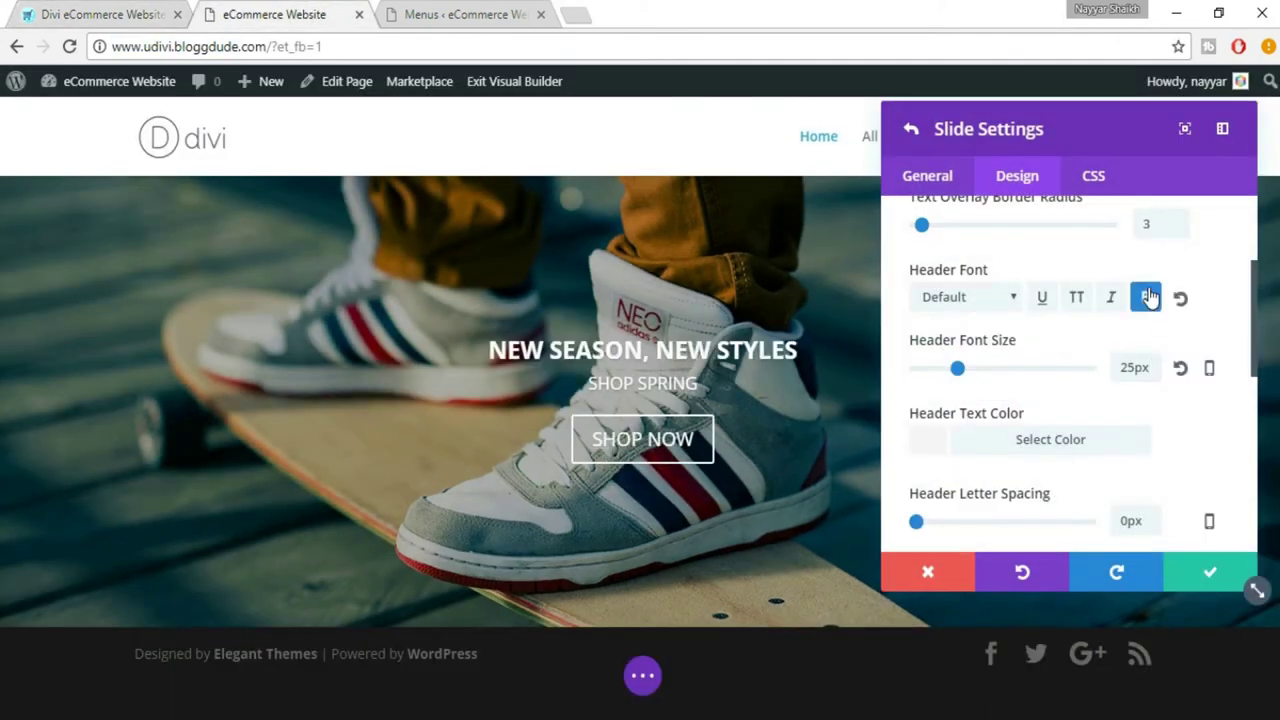
Step: Compare the heading size with the eDivi demo, try 35px, and set the header font size to 30px
click(105, 12)
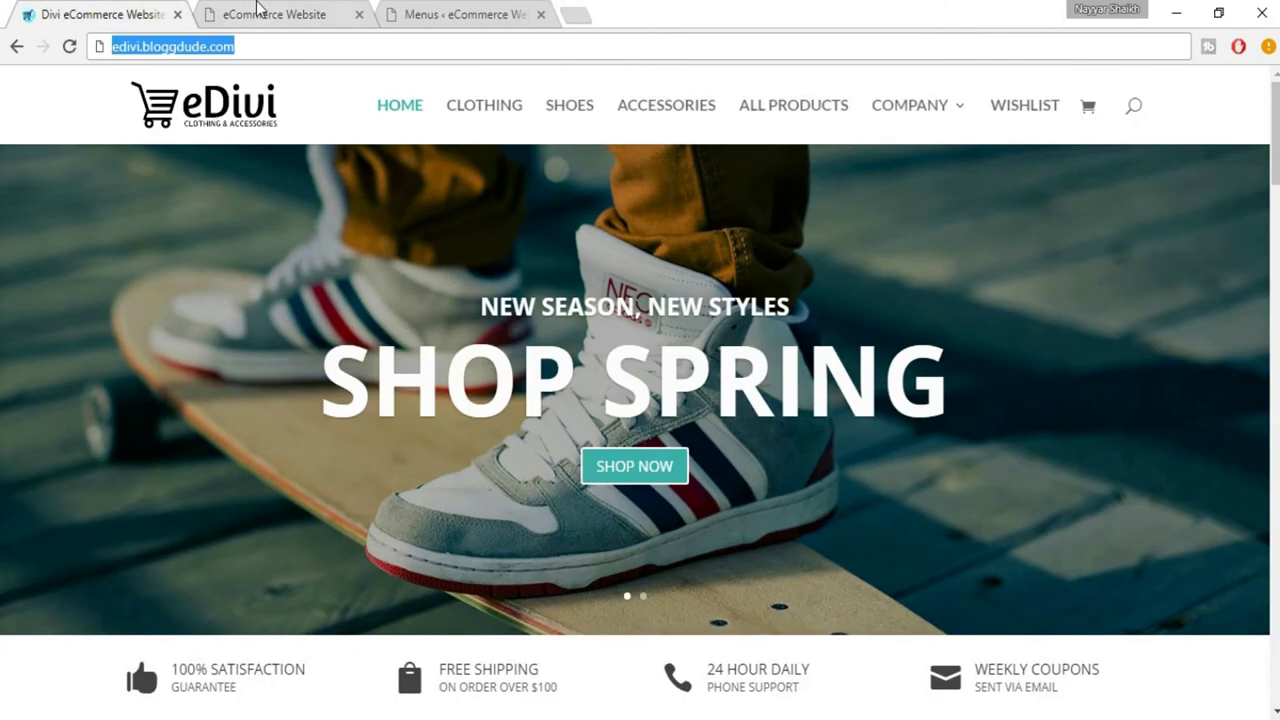
click(258, 12)
double_click(1134, 365)
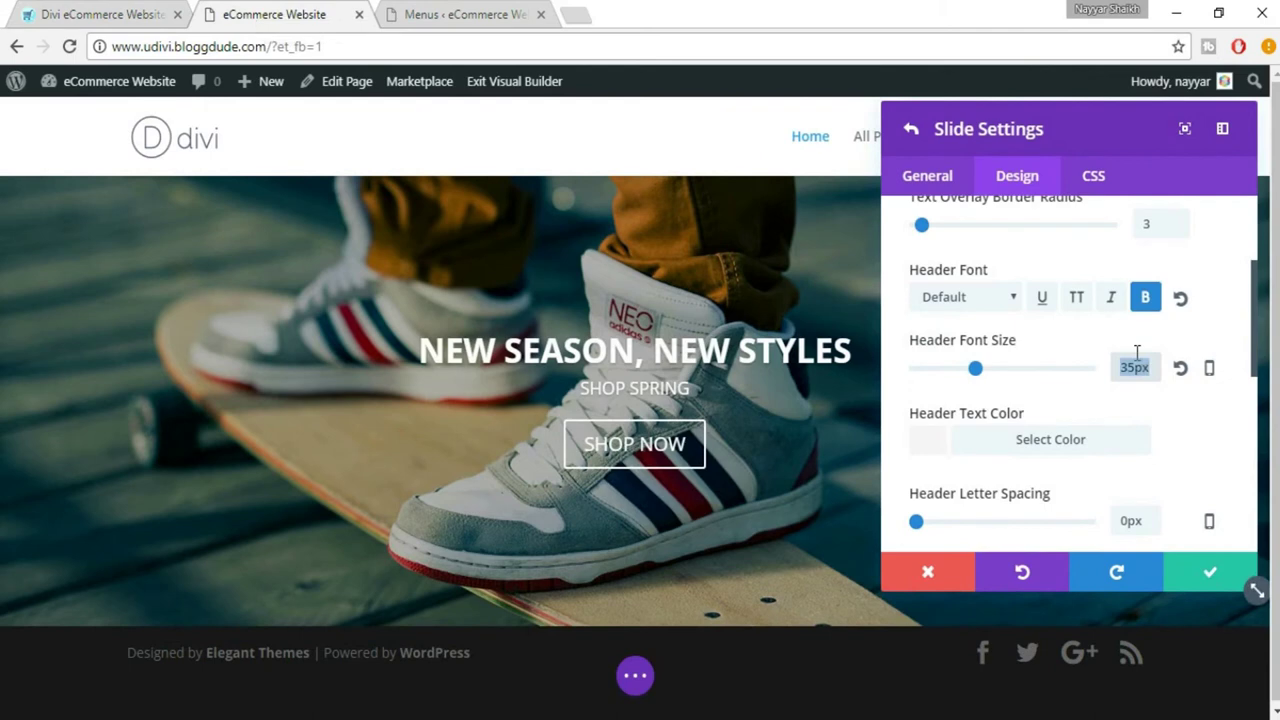
text(30)
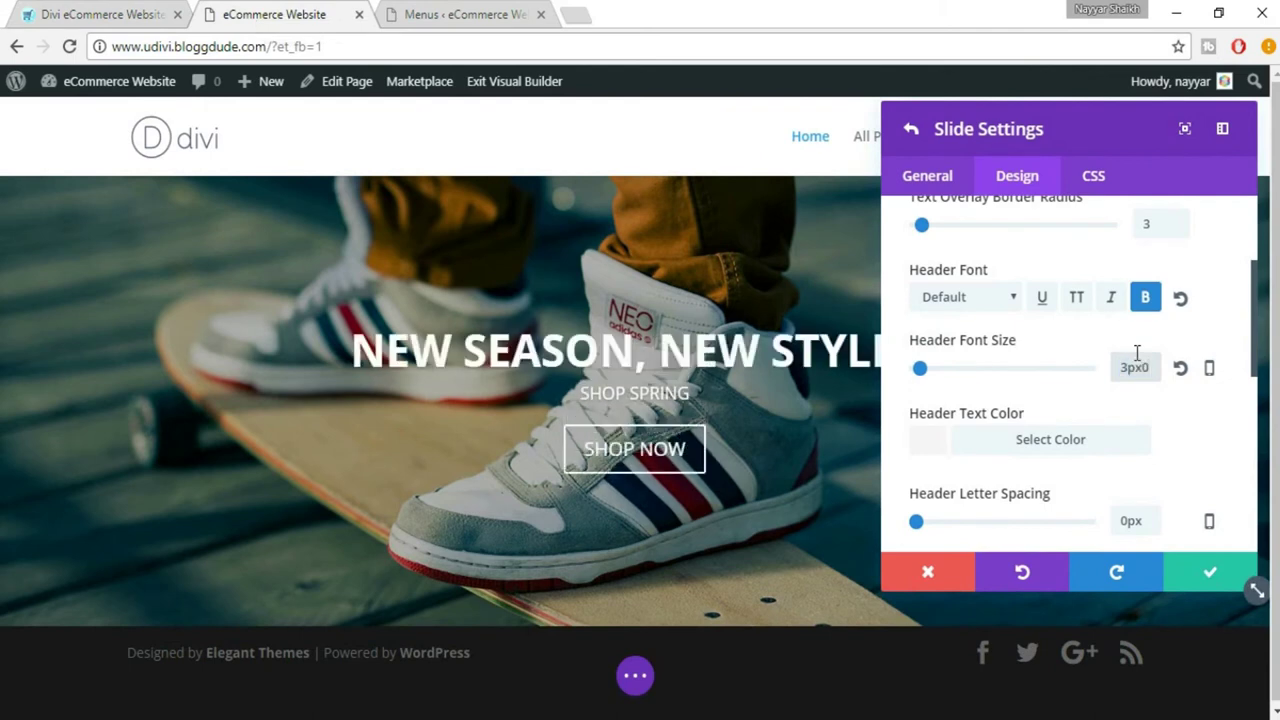
double_click(1138, 366)
text(3px0)
double_click(1138, 366)
text(30)
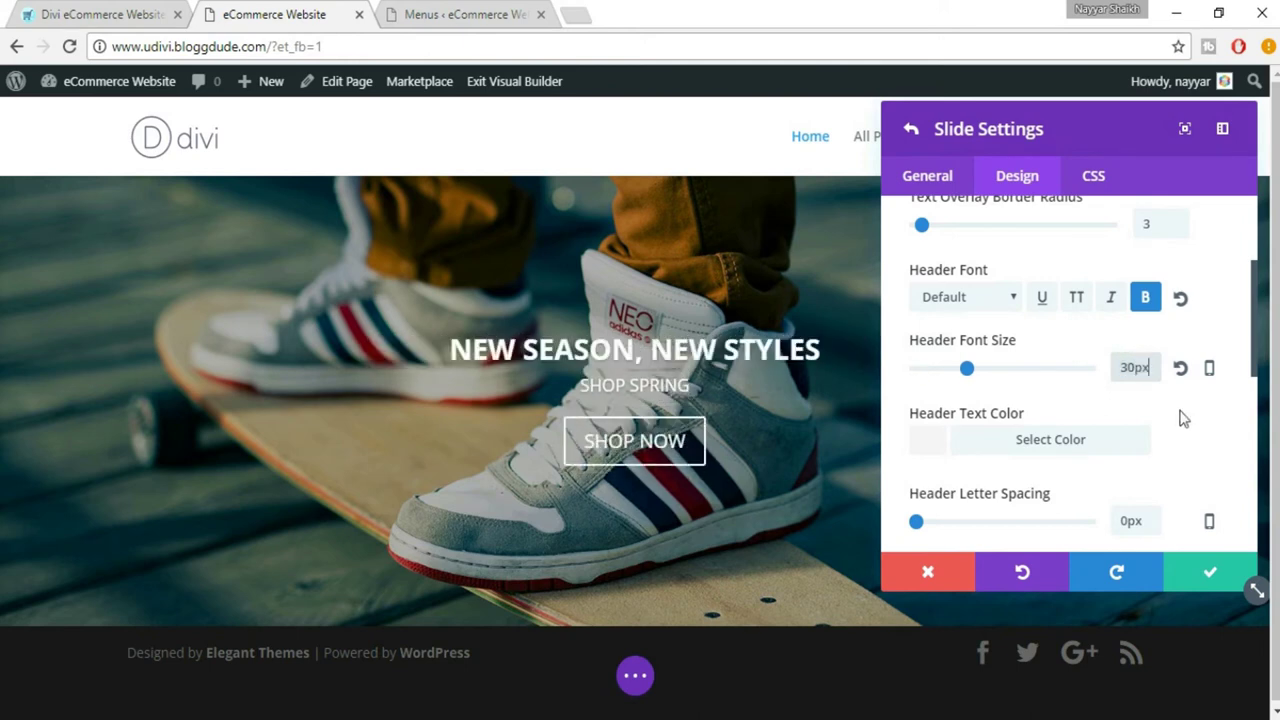
Step: Set the slide's body font size to 100px
scroll(1175, 435, down, 2)
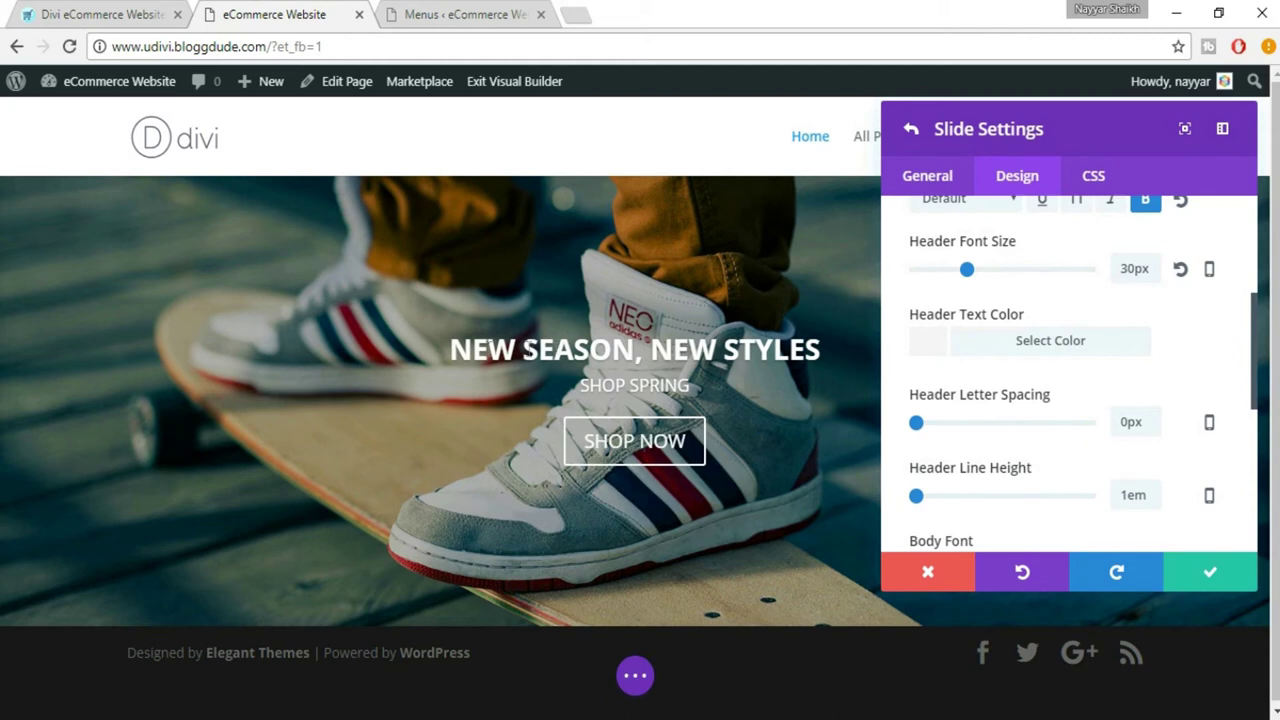
mouse_move(916, 424)
mouse_down()
mouse_move(948, 426)
mouse_move(903, 436)
mouse_up()
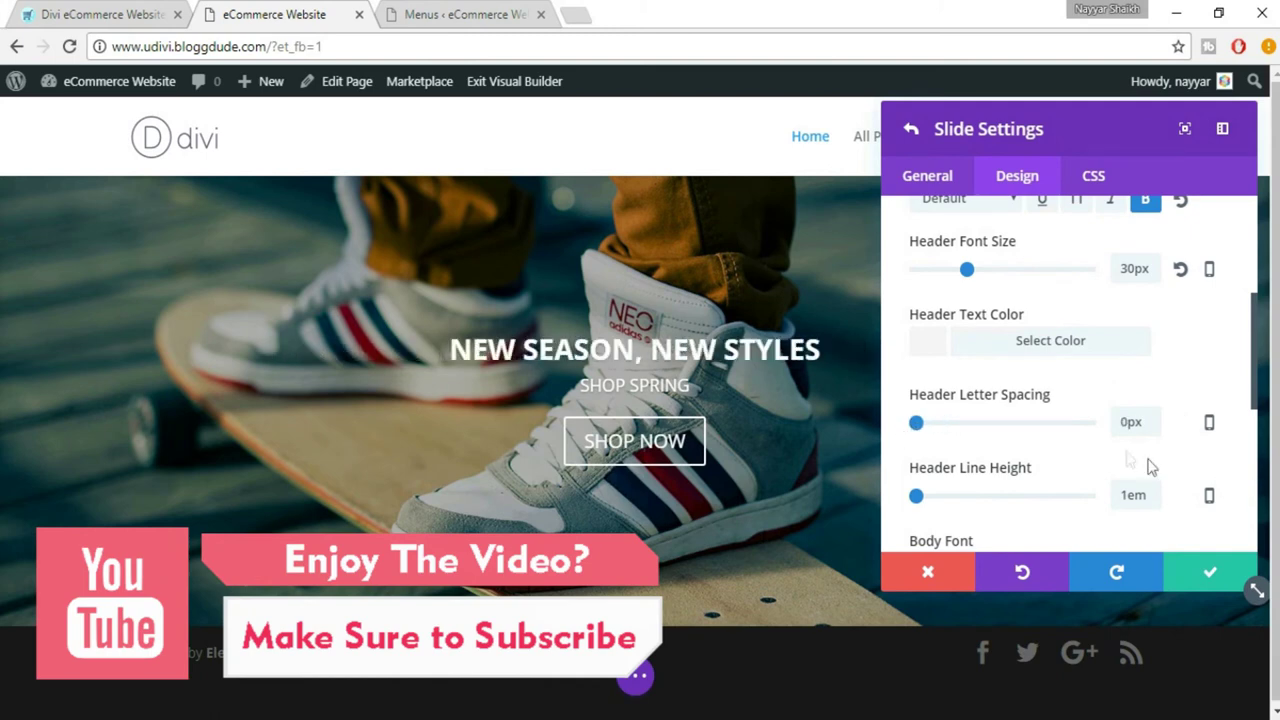
scroll(1143, 449, down, 1)
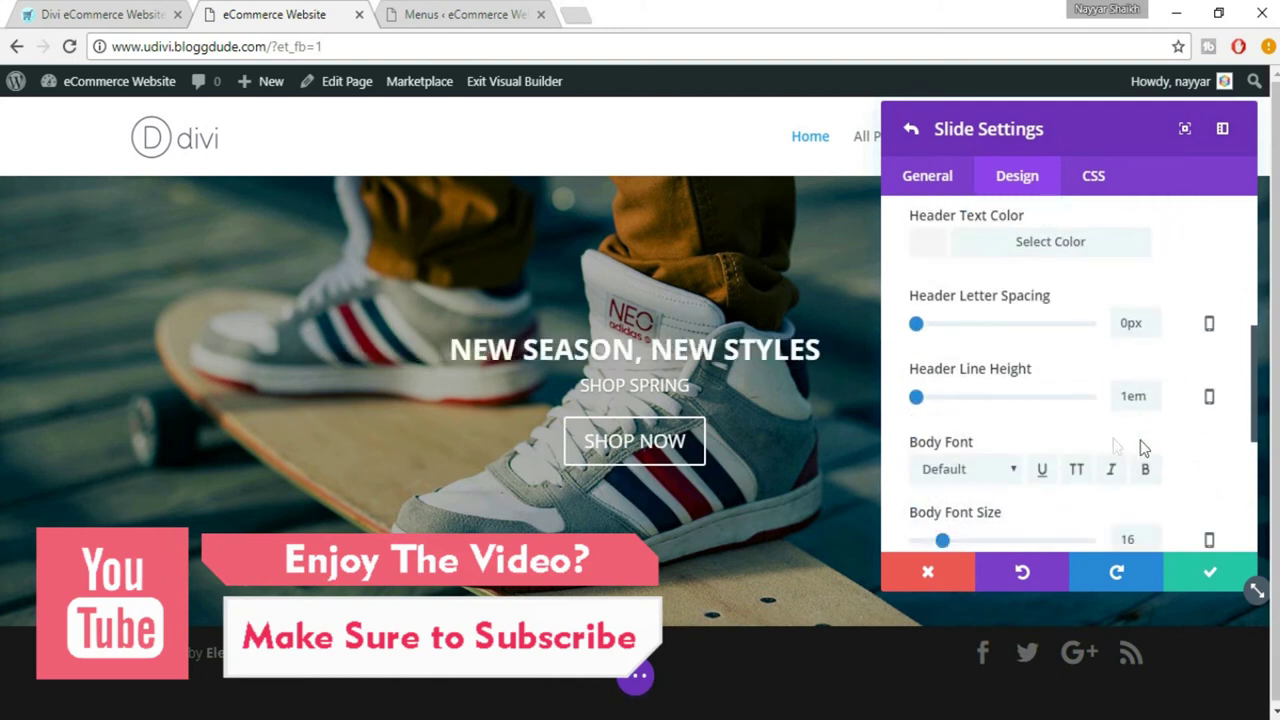
scroll(1023, 423, down, 1)
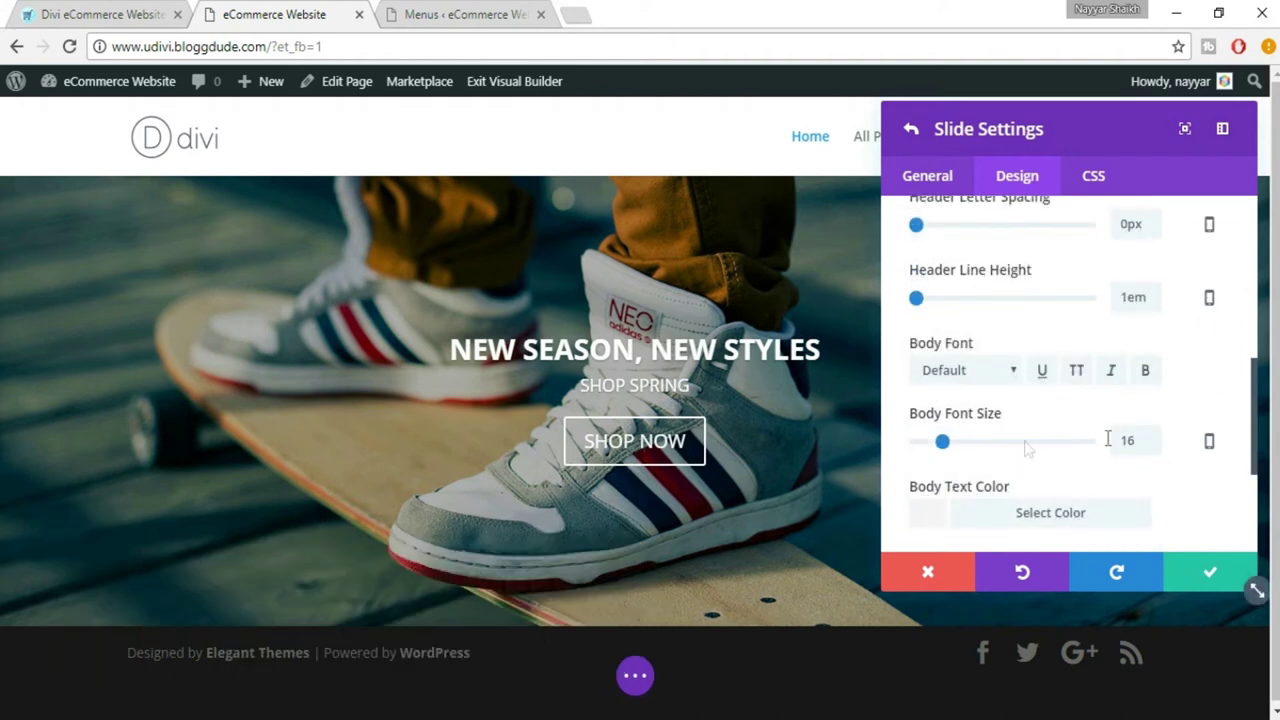
drag(942, 442, 1150, 468)
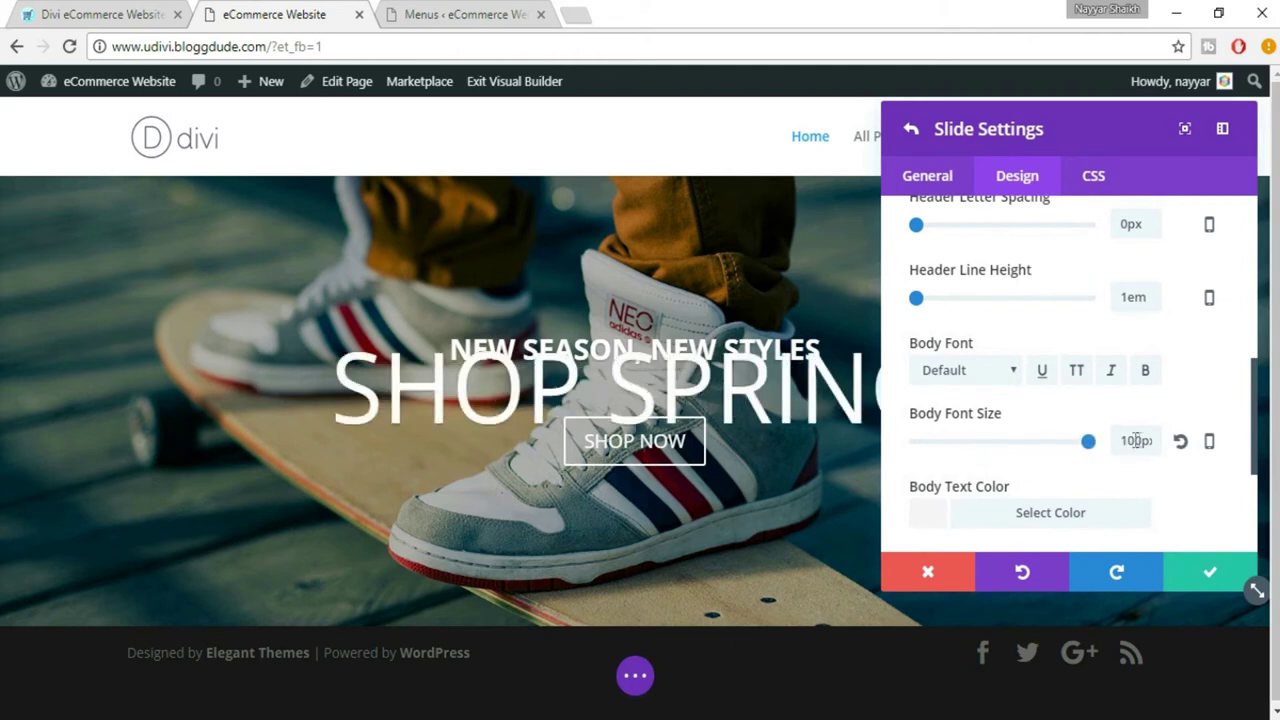
Step: Set the slide's body line height to 1em and check the SHOP SPRING text on the slide
scroll(1177, 450, down, 1)
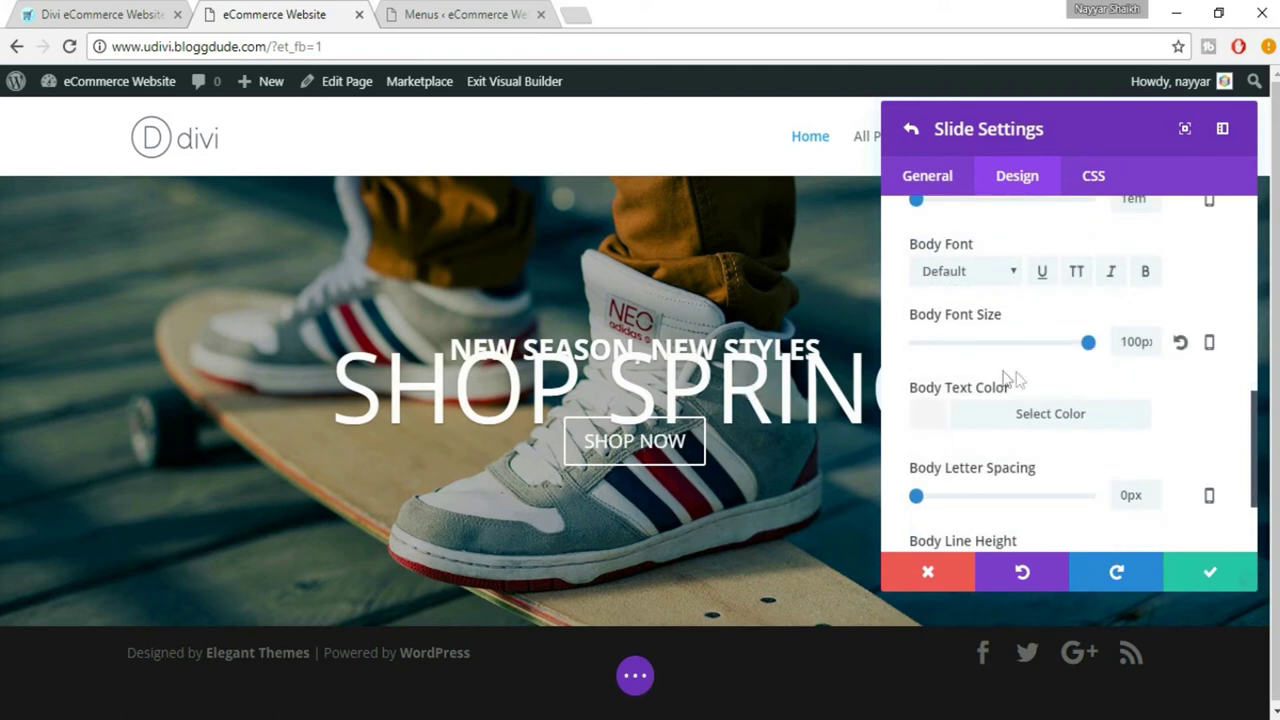
scroll(1141, 394, down, 1)
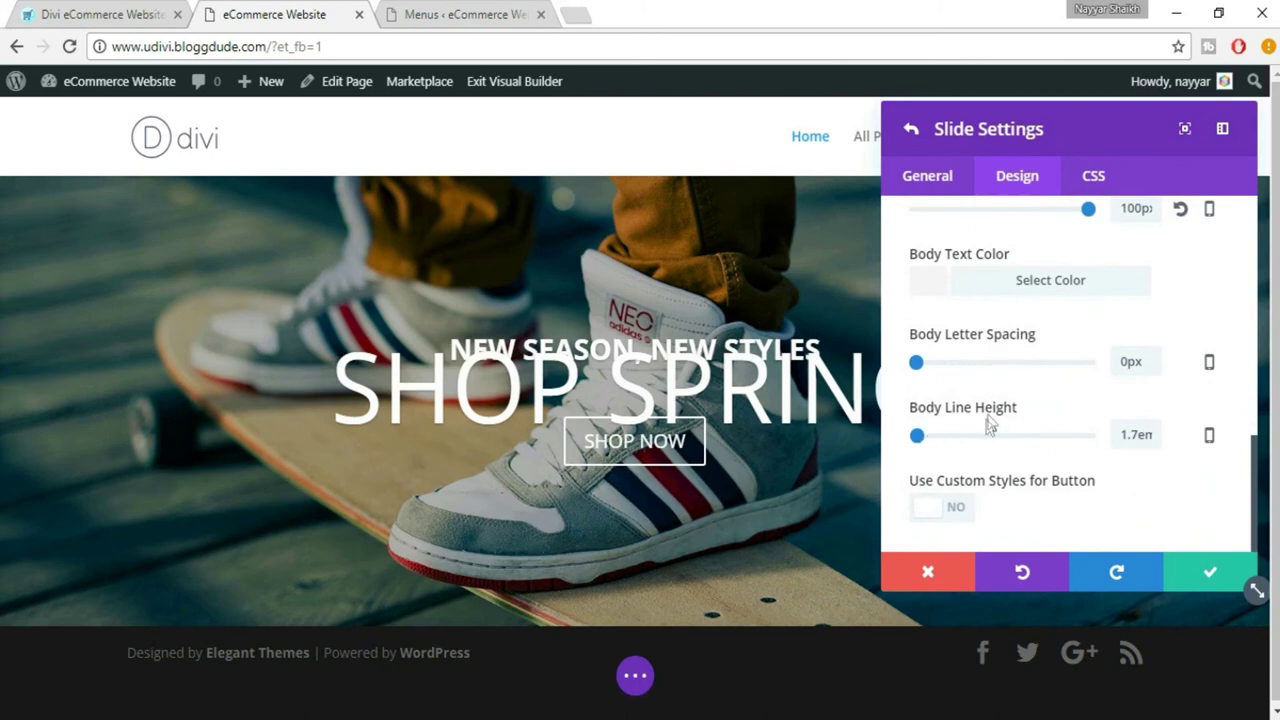
drag(918, 440, 915, 442)
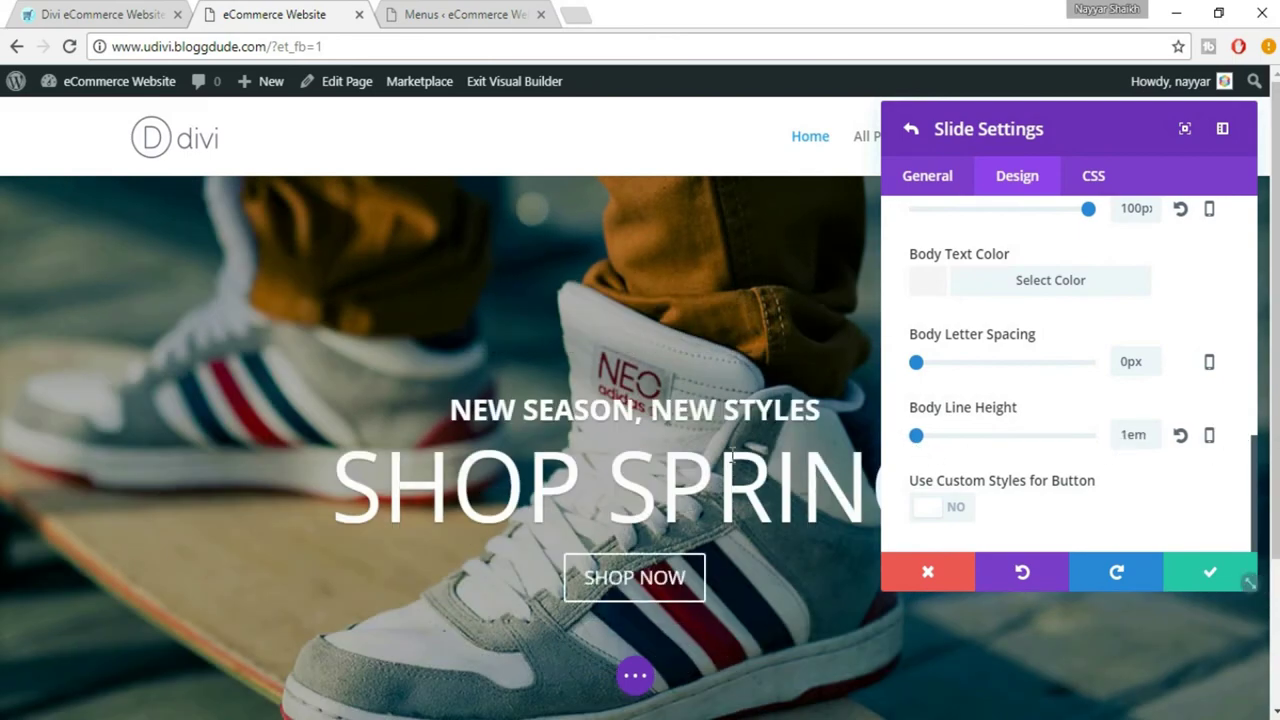
scroll(512, 455, down, 2)
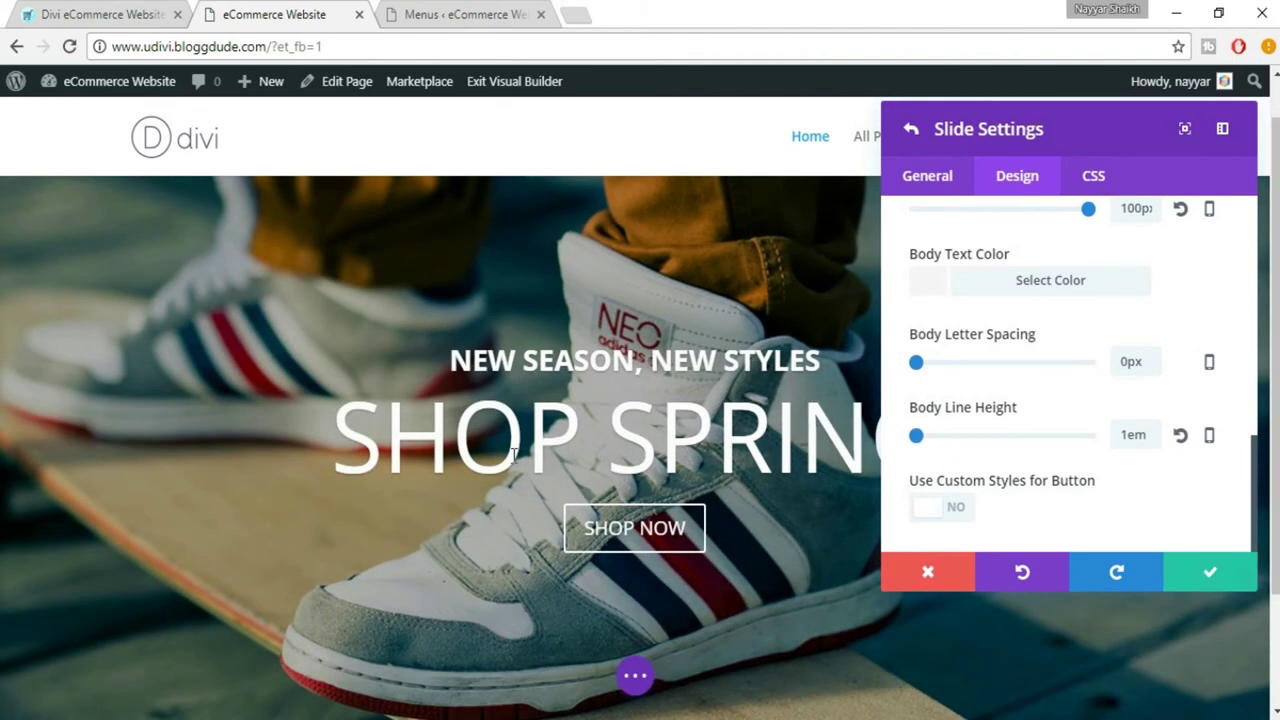
scroll(509, 451, up, 2)
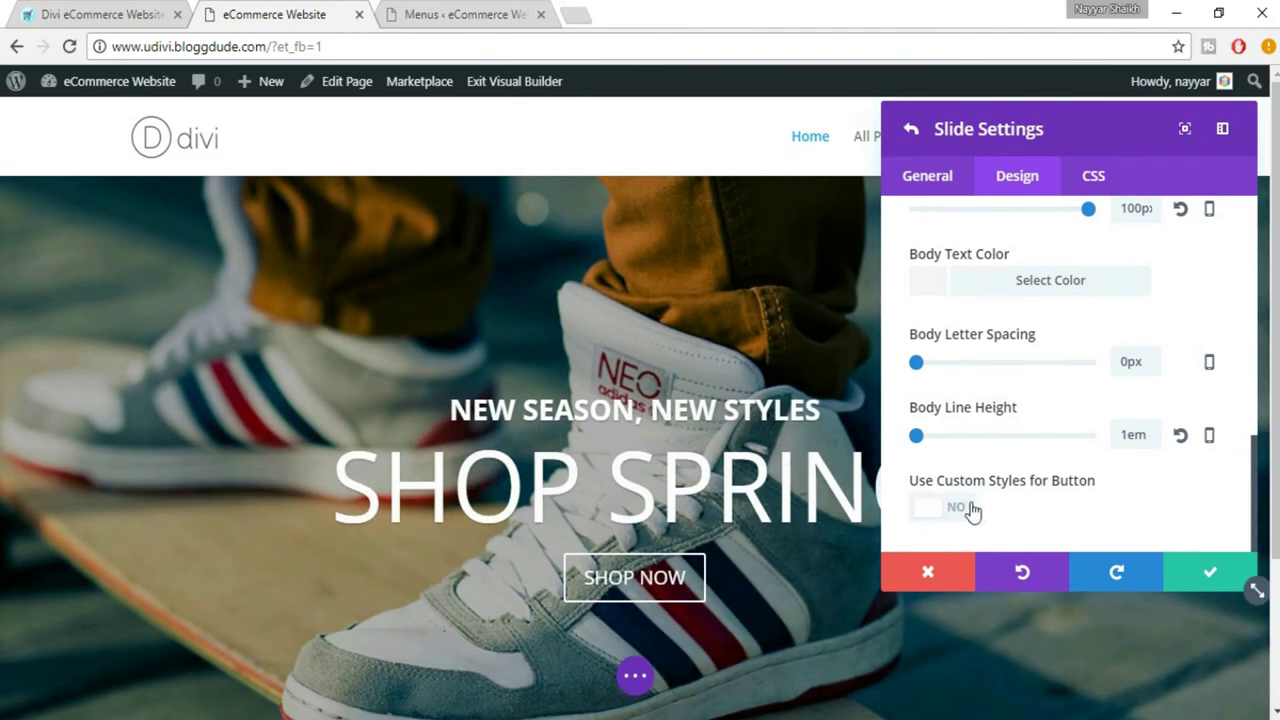
Step: Make the slide's body font bold
scroll(1144, 335, up, 1)
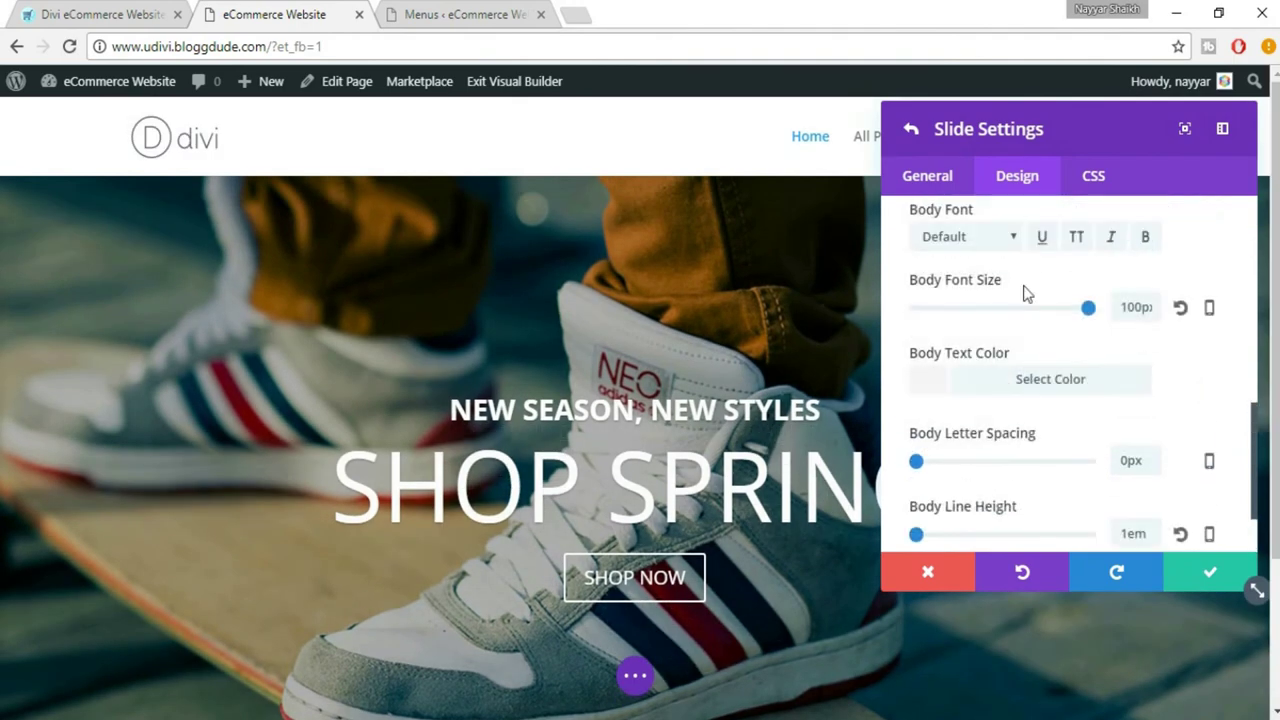
scroll(1023, 293, up, 1)
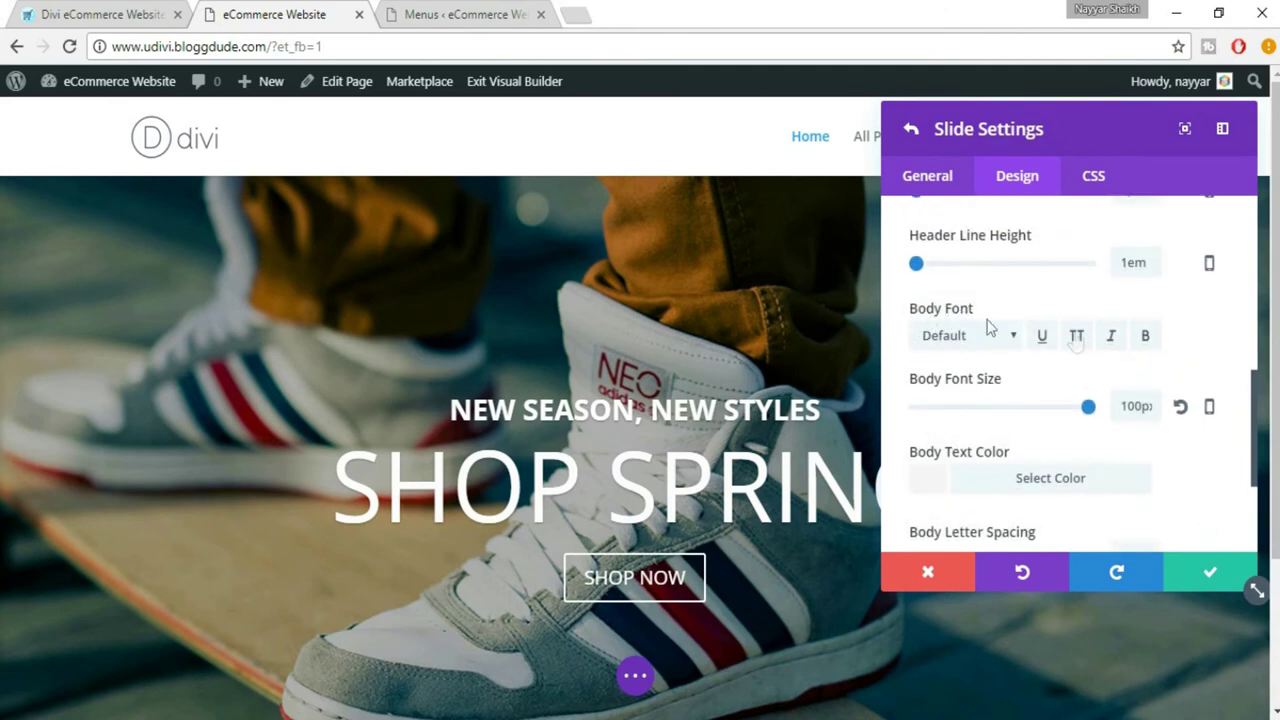
click(1146, 336)
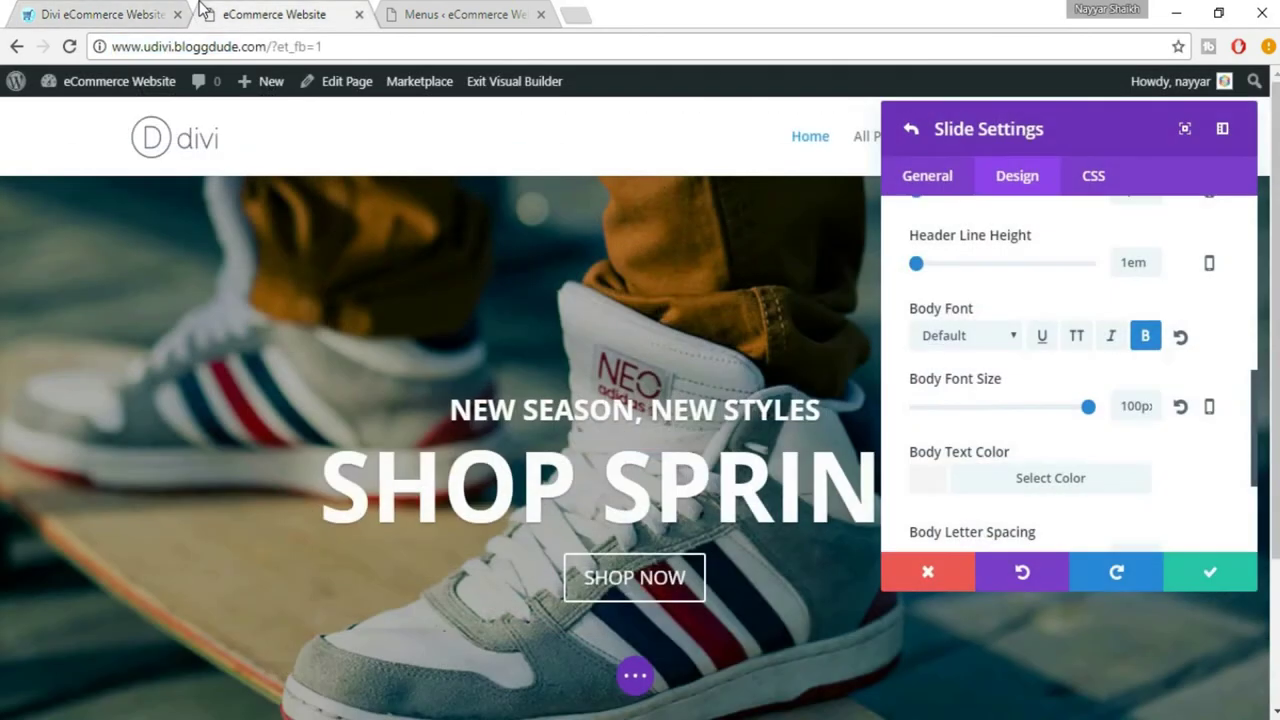
click(210, 12)
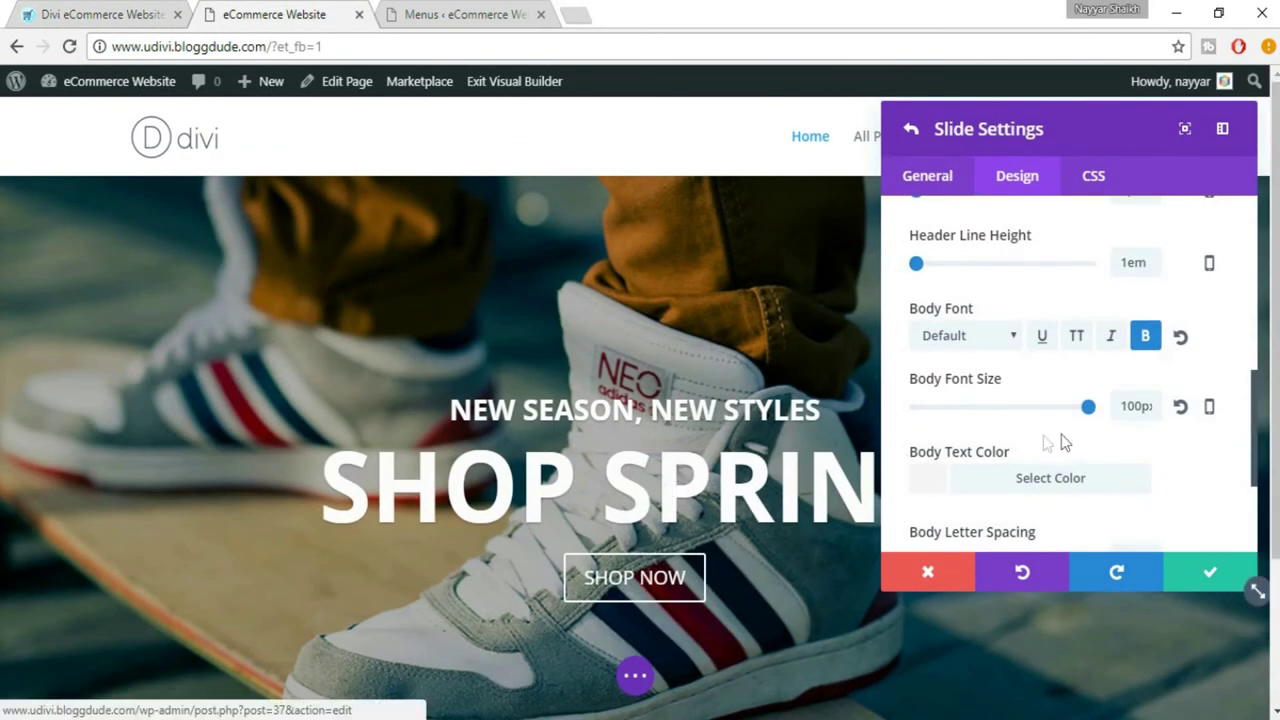
Step: Enable custom styles for the slide button and set its text size to 15px
scroll(1160, 458, down, 2)
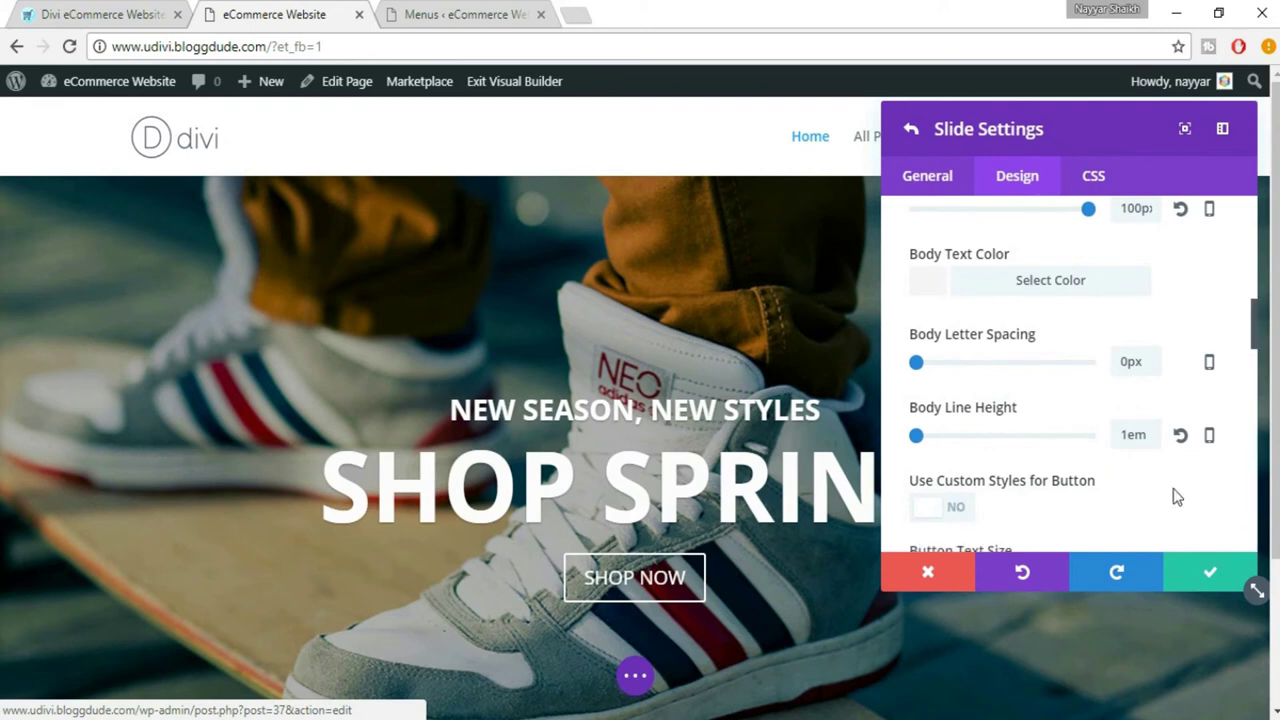
click(940, 507)
scroll(1152, 300, down, 3)
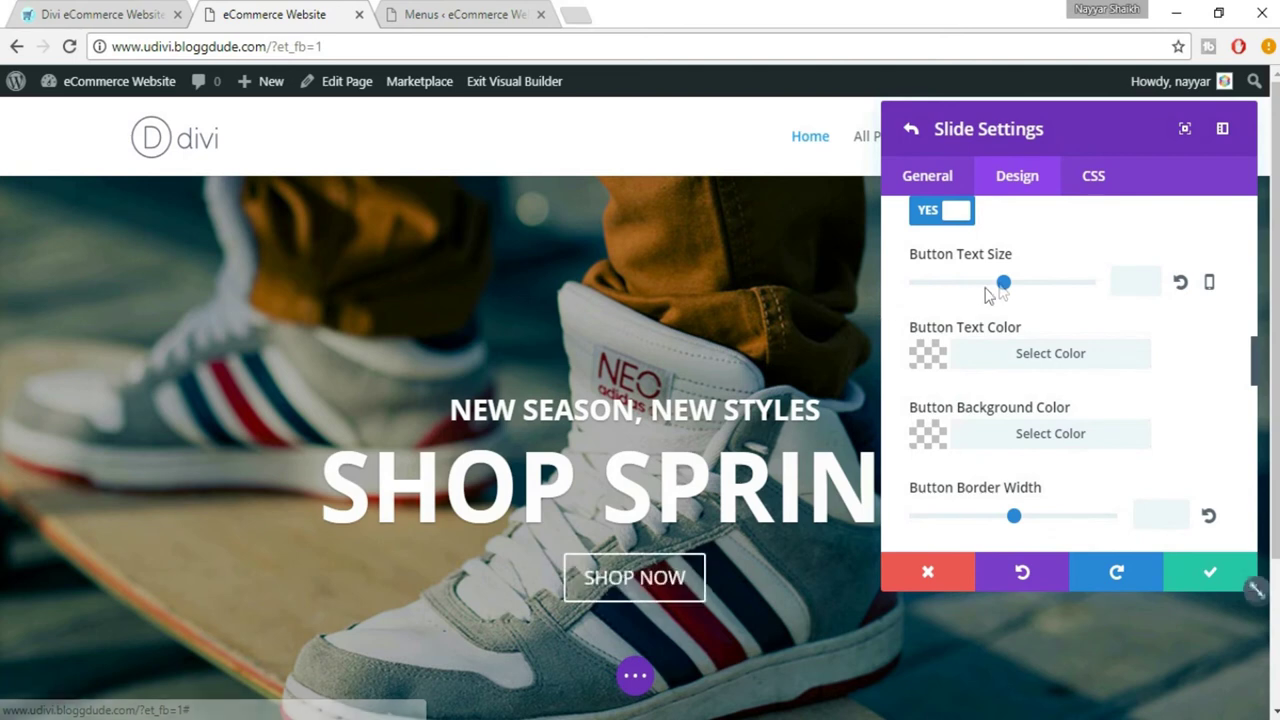
drag(993, 287, 932, 292)
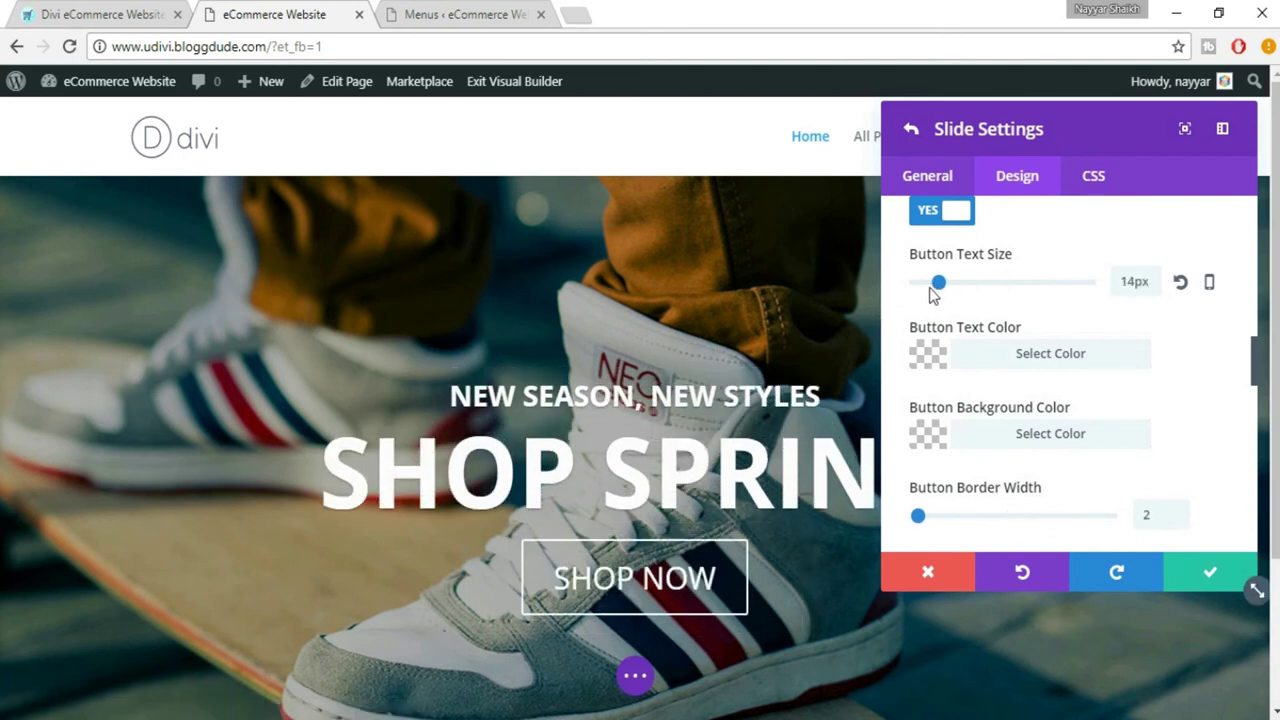
double_click(1130, 283)
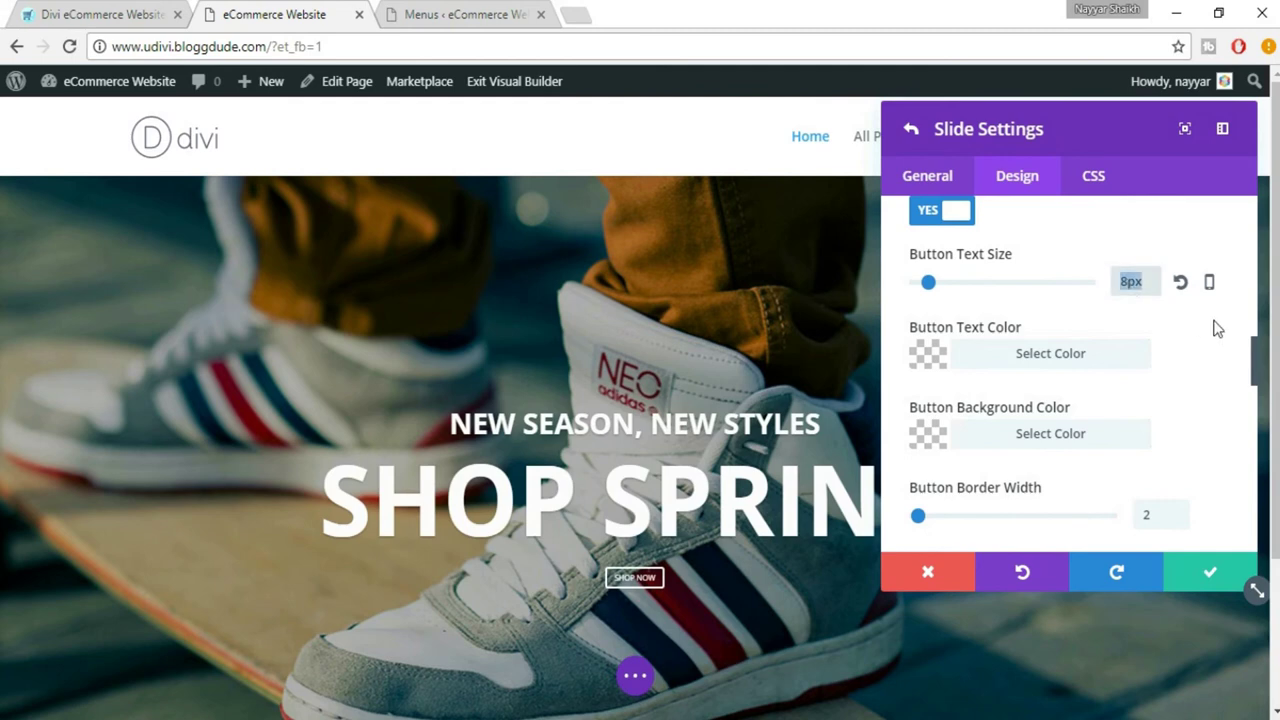
text(15px)
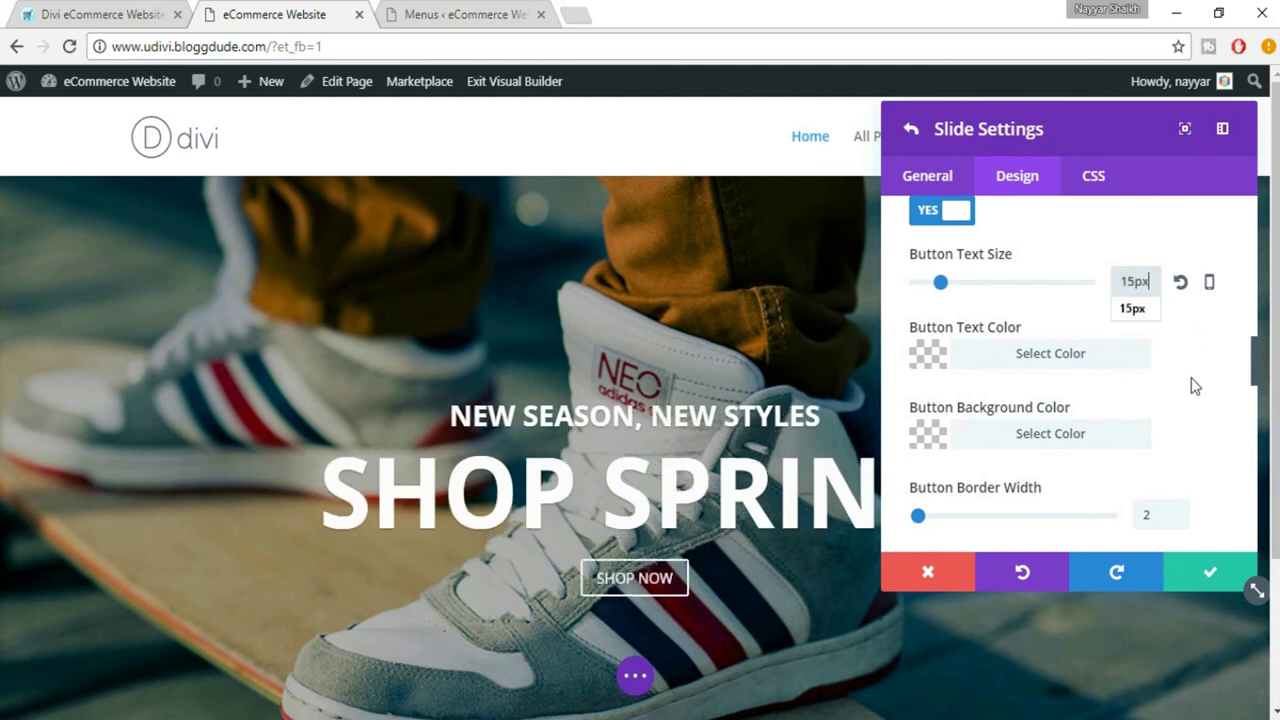
key(Return)
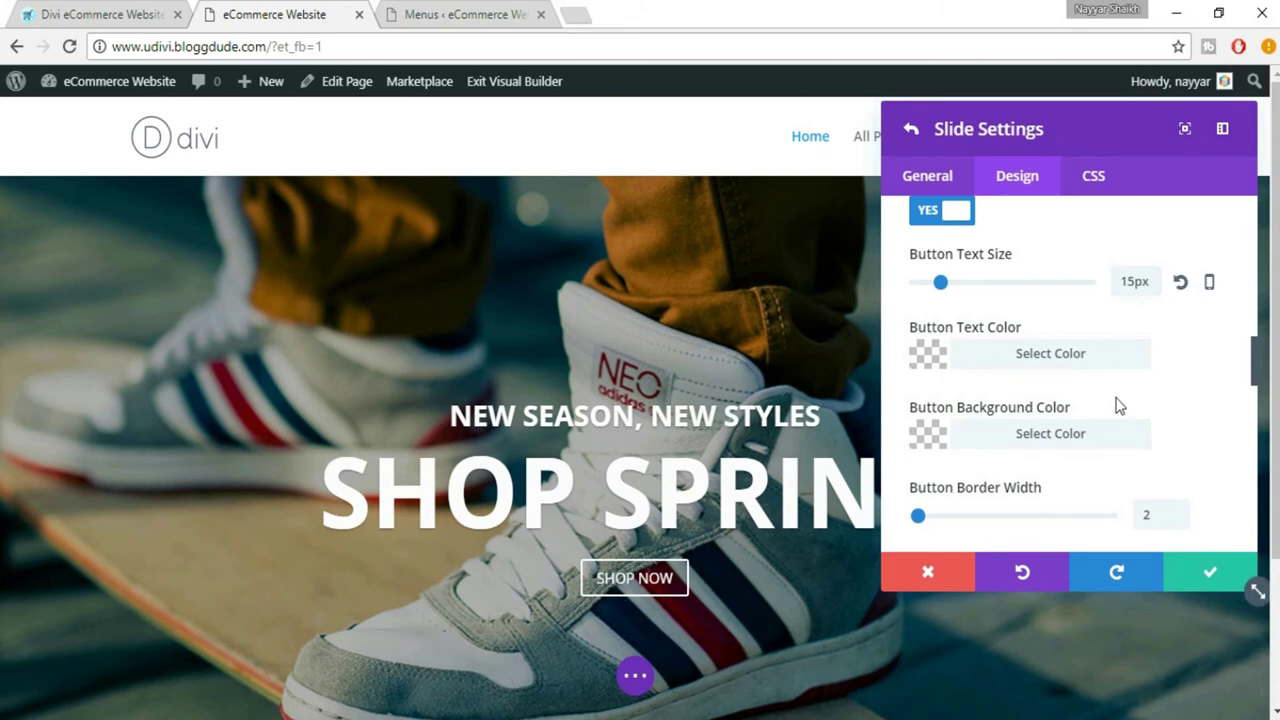
Step: Compare the button with the eDivi demo and set its background color to #3fb0ac
click(30, 12)
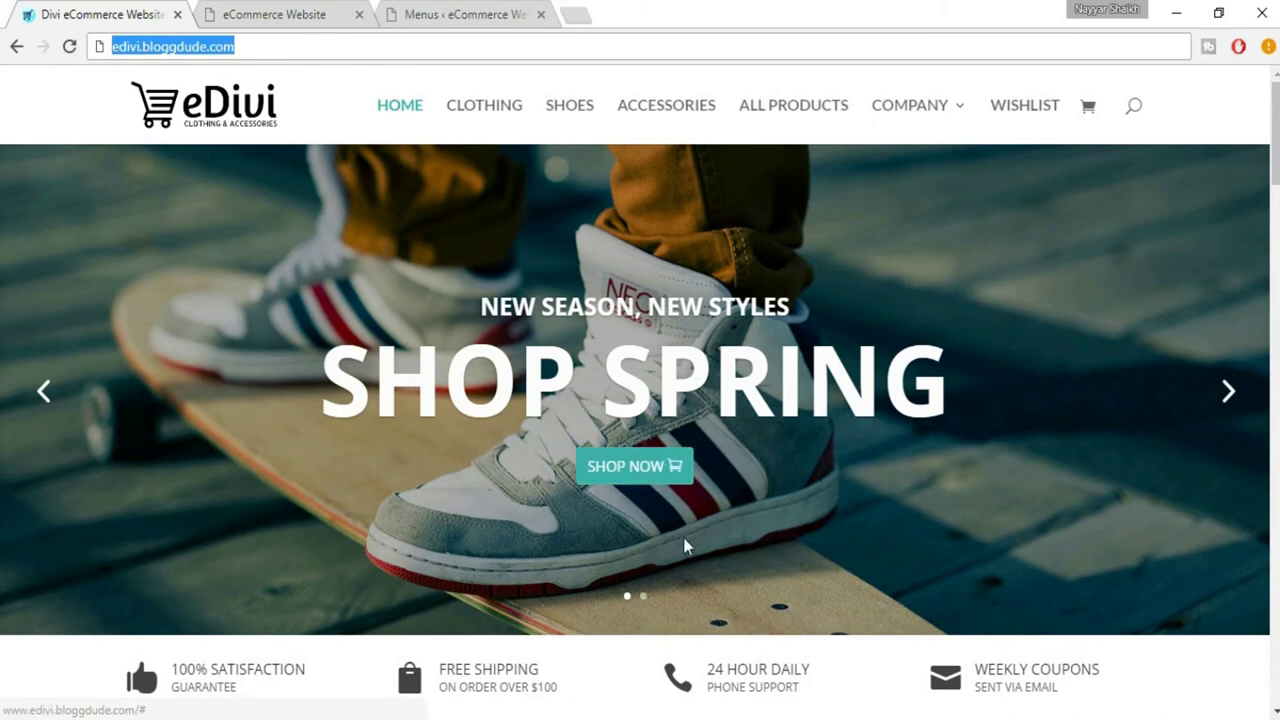
click(290, 12)
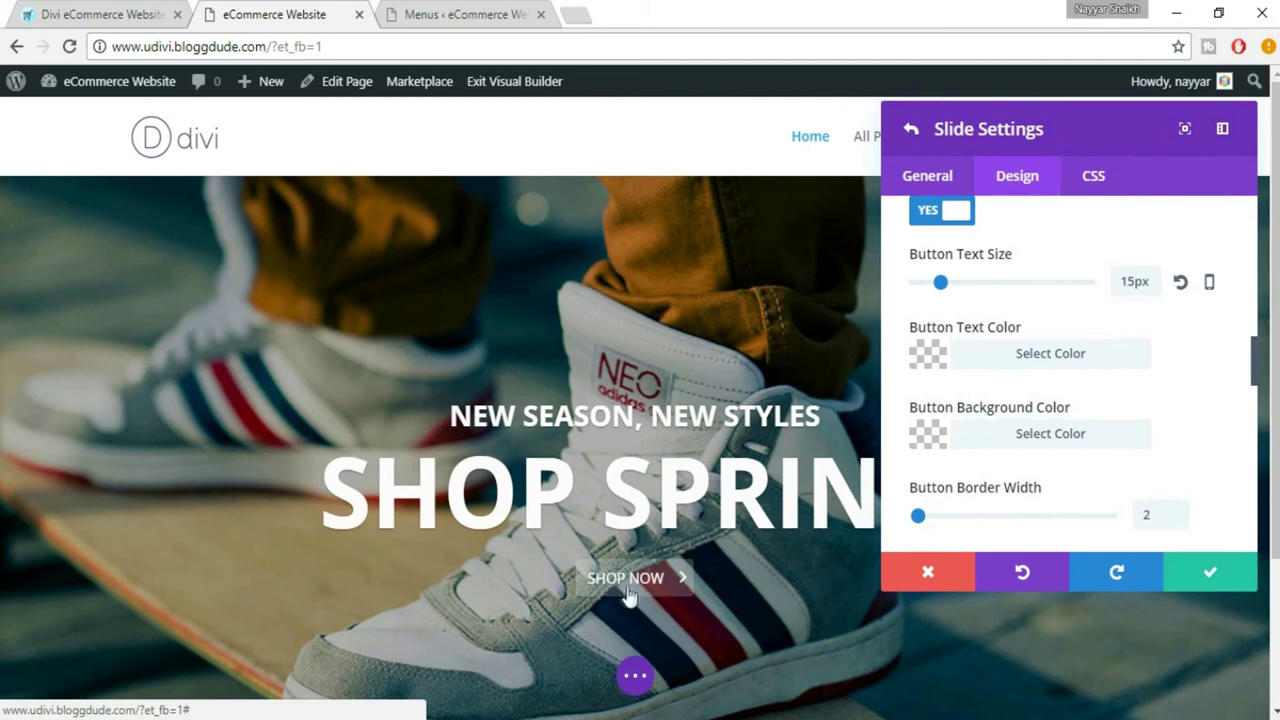
click(1057, 431)
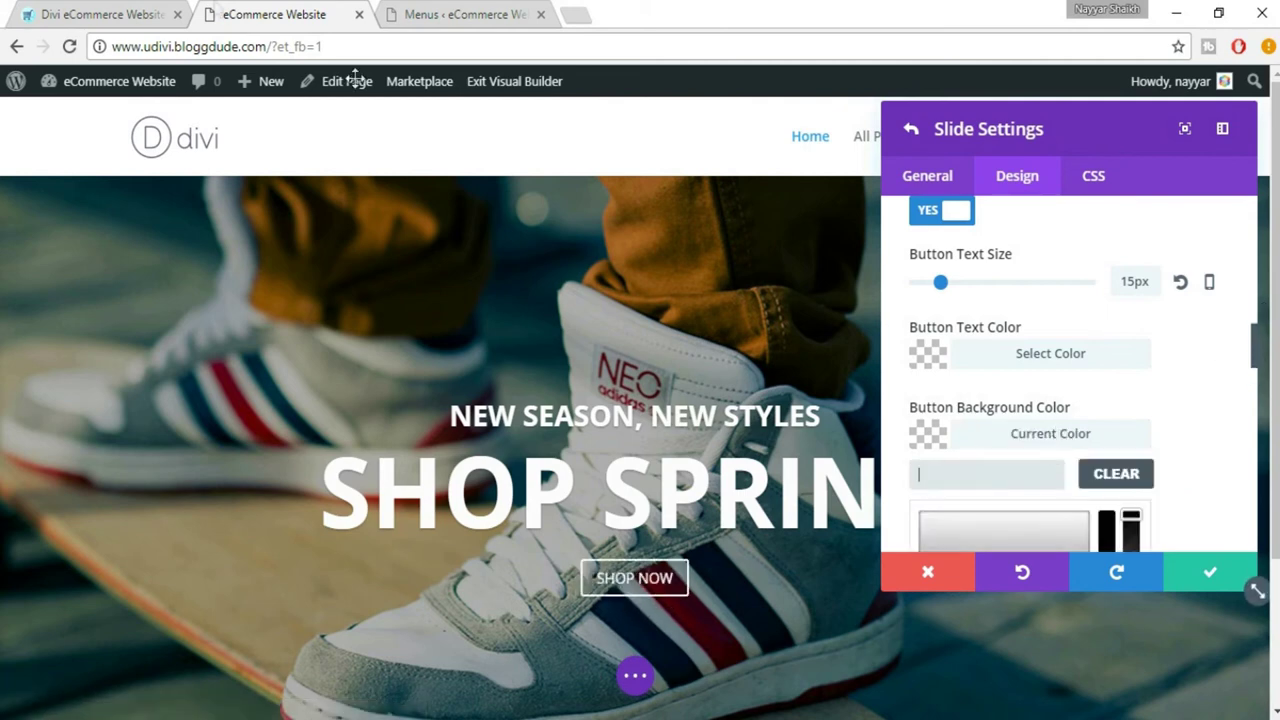
click(105, 14)
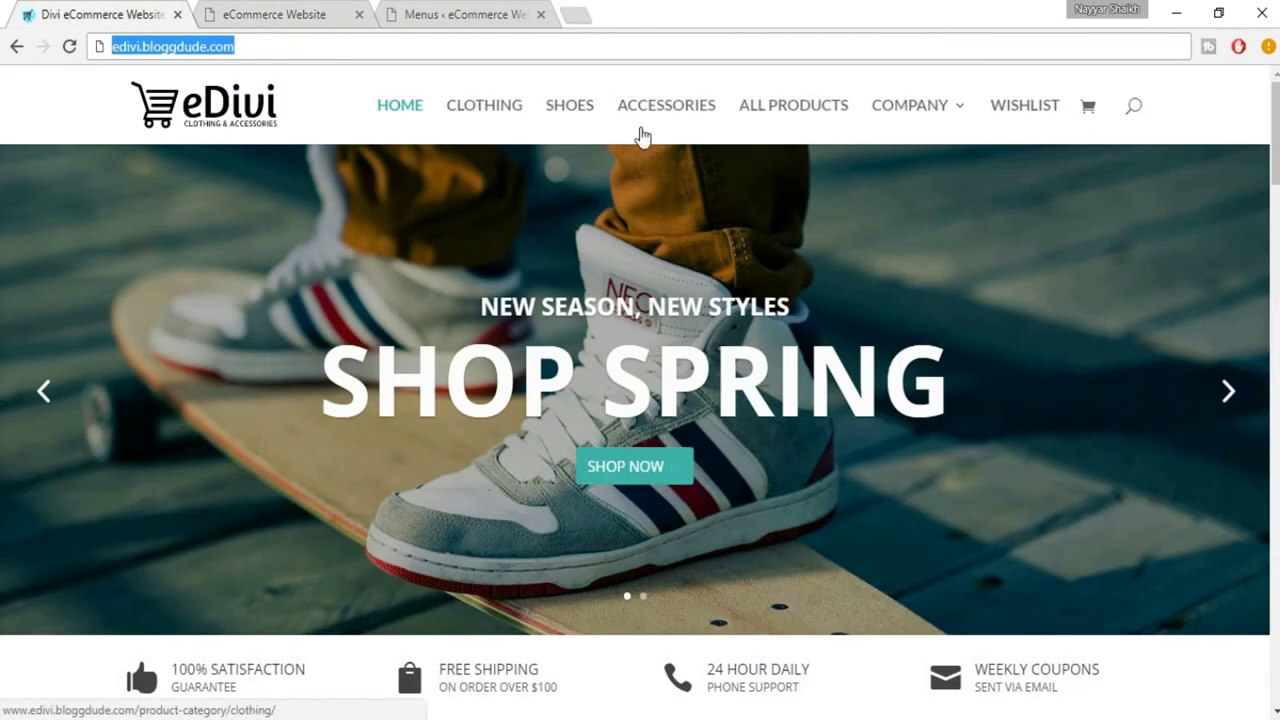
click(338, 10)
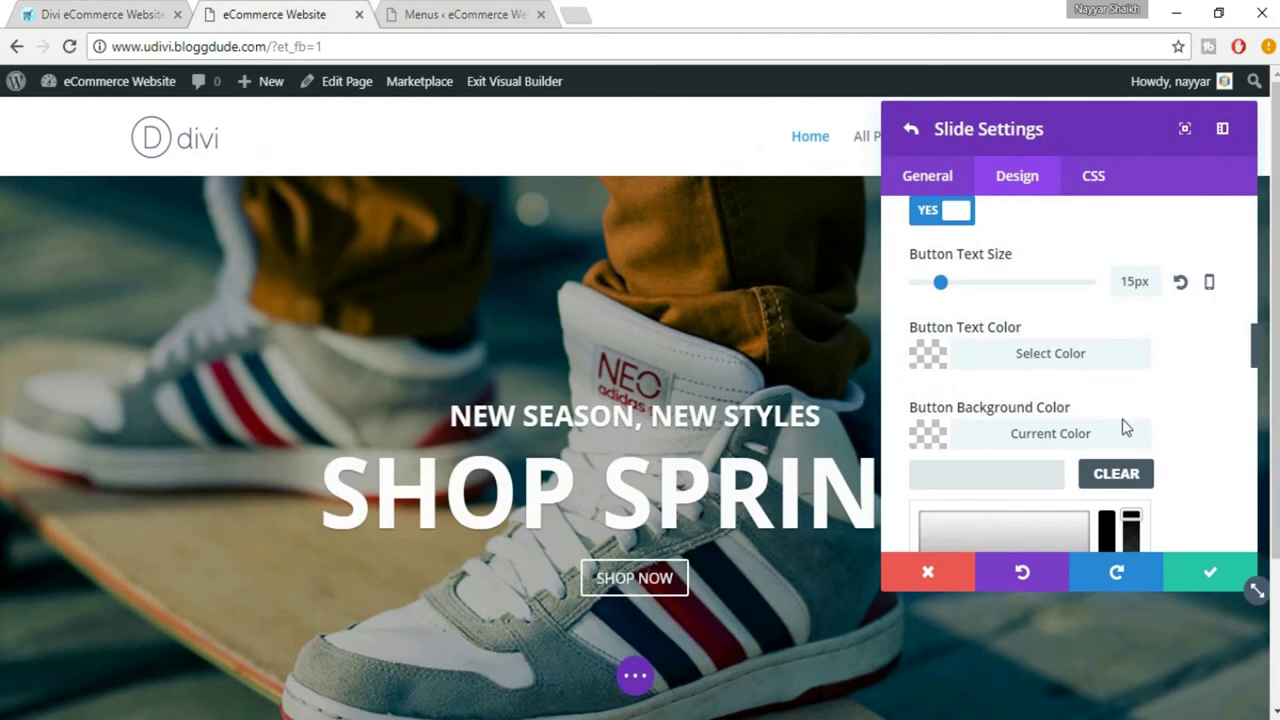
scroll(1122, 419, down, 2)
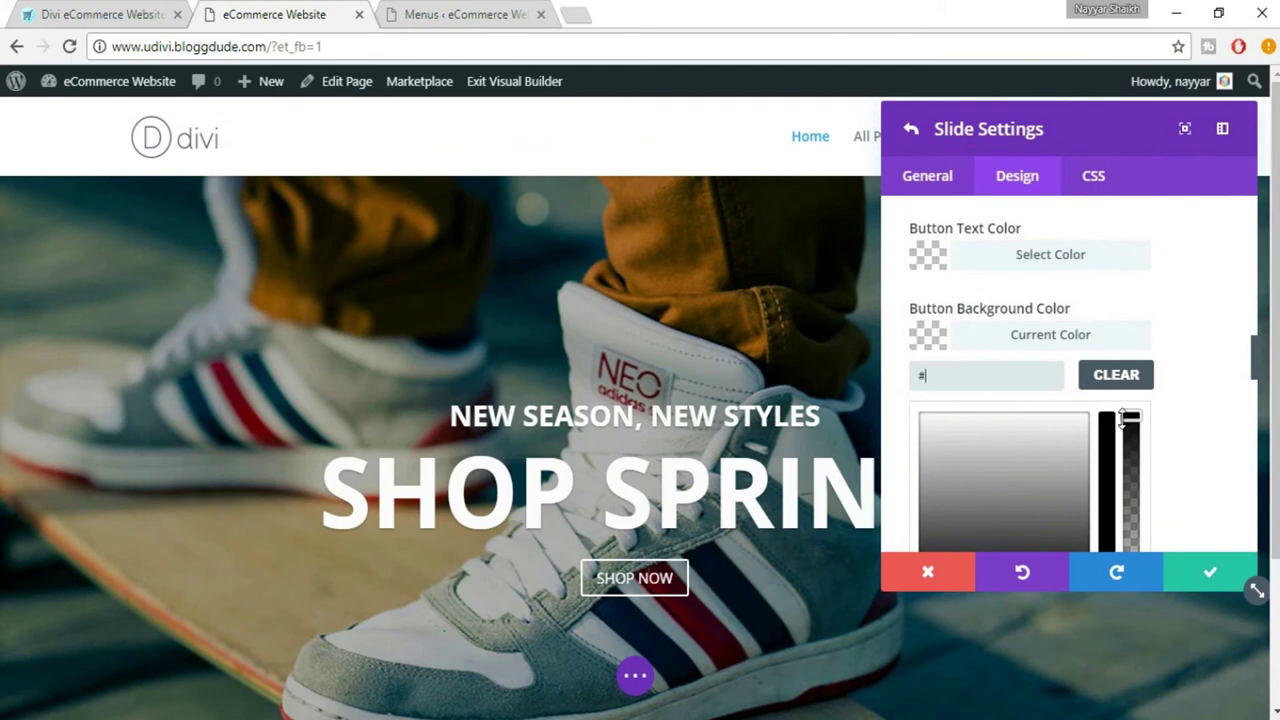
text(3fb0ac)
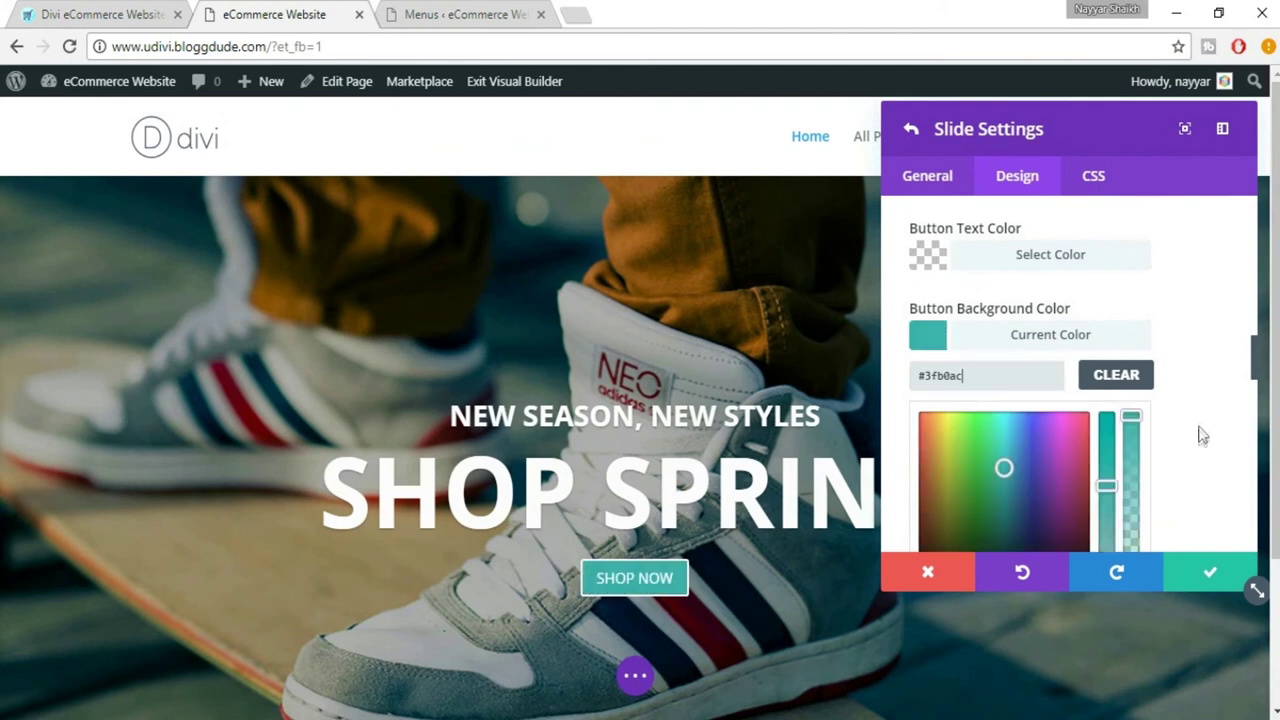
click(1048, 352)
Step: Try a thinner button border, and set the button border width back to 2px
scroll(1174, 413, down, 1)
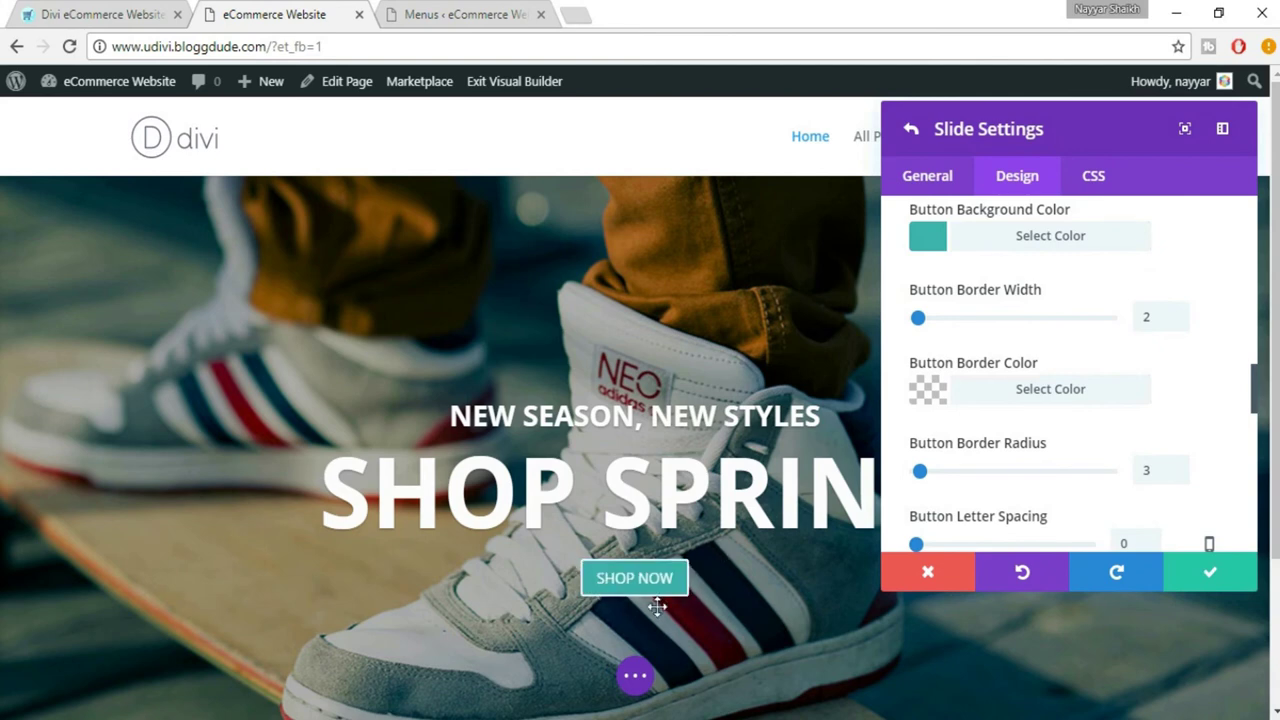
click(928, 319)
drag(938, 322, 909, 336)
click(1148, 317)
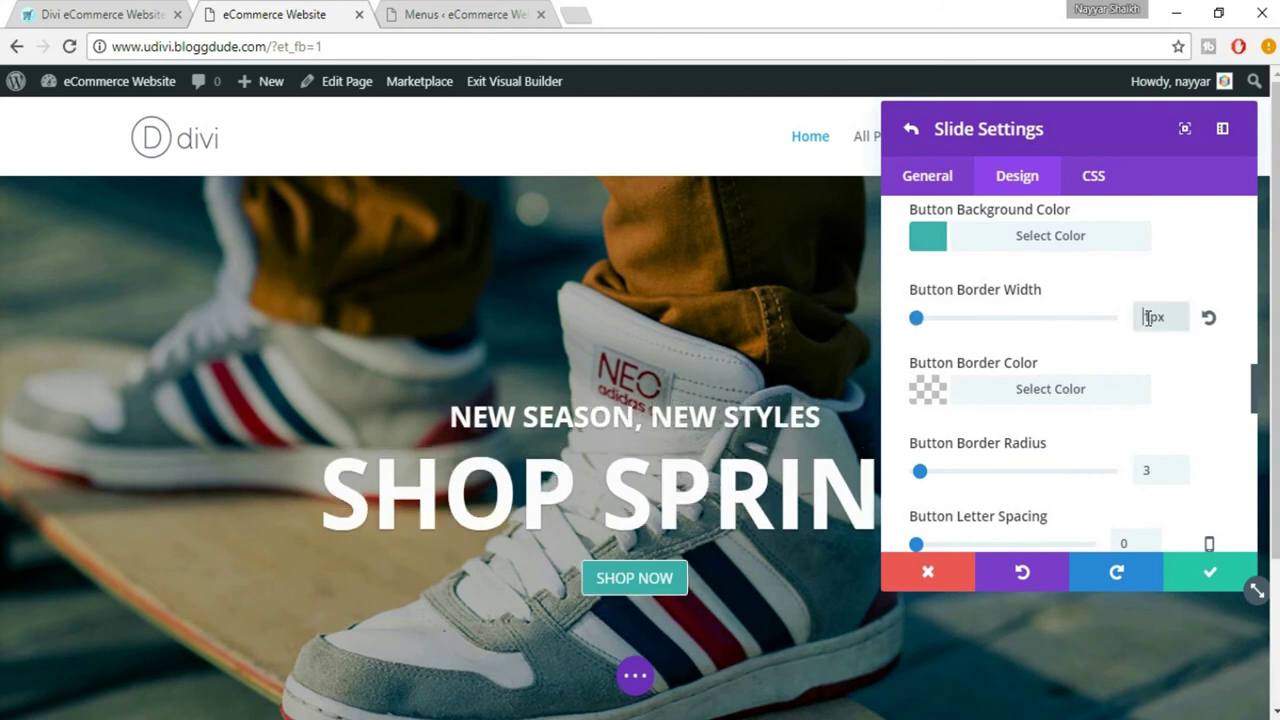
text(2)
key(Delete)
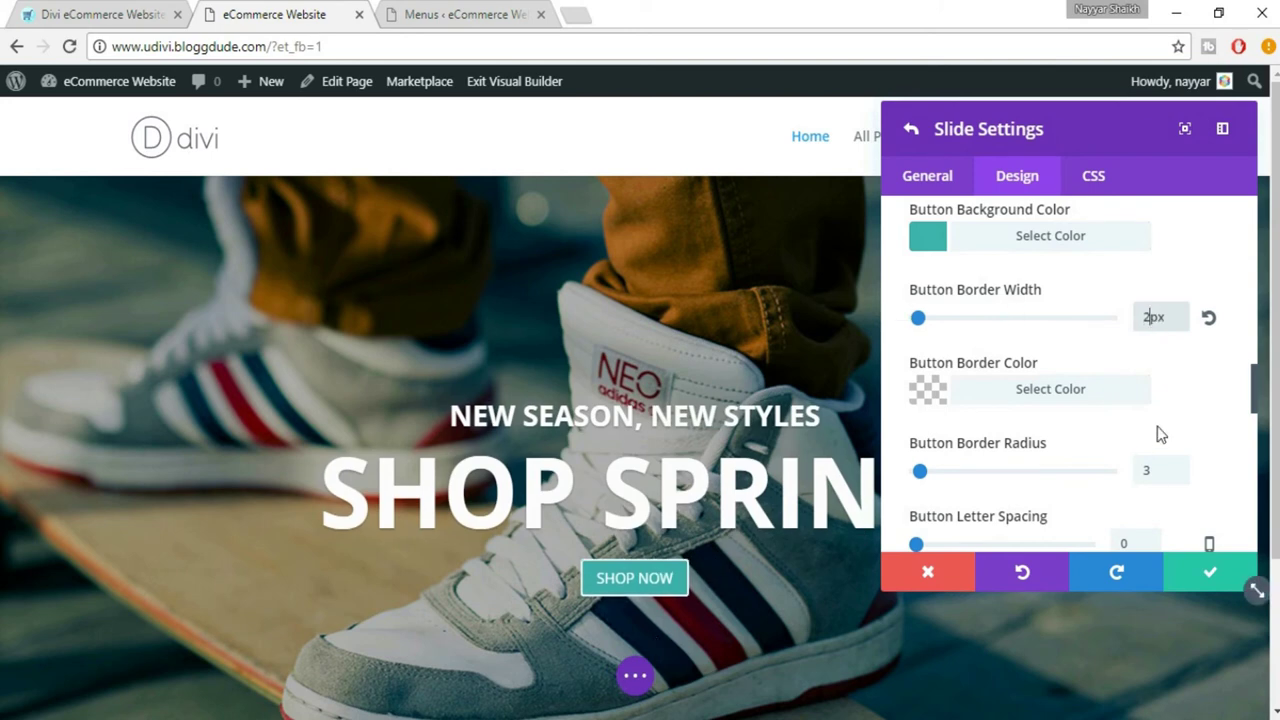
Step: Try red #e02b20 as the button border color, check it on the slide, and clear the color
scroll(1155, 440, down, 1)
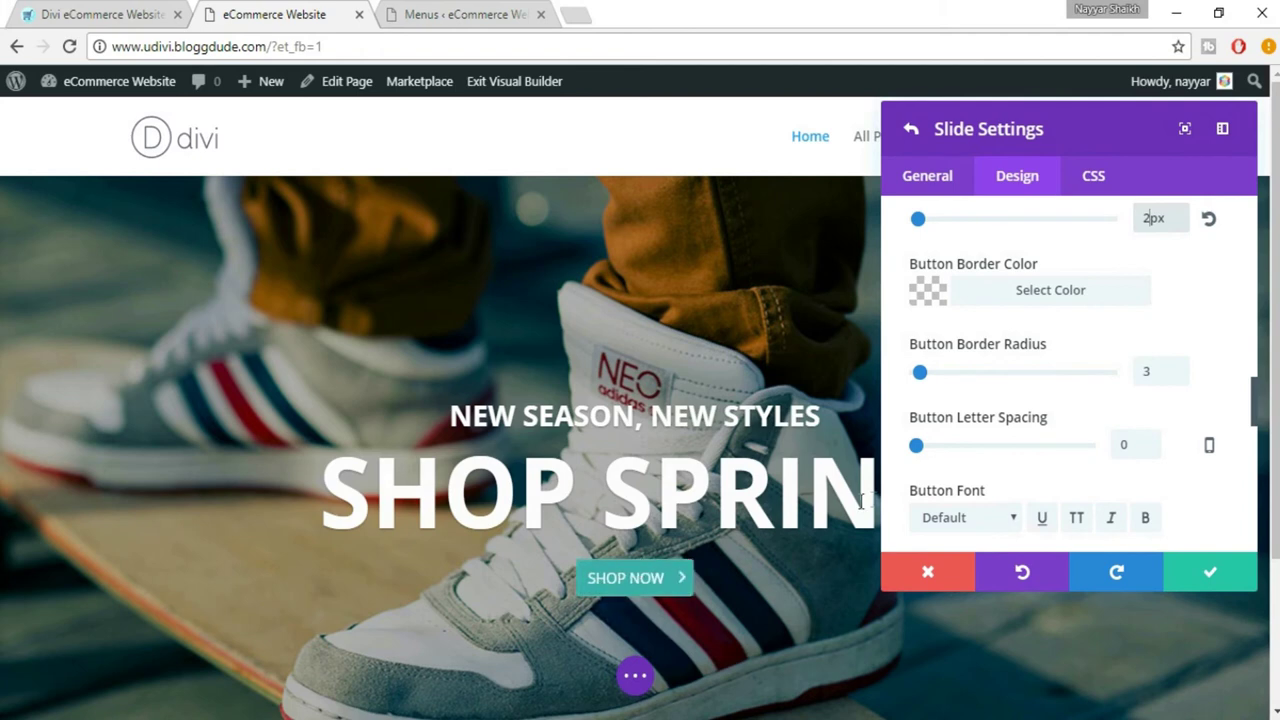
click(1030, 294)
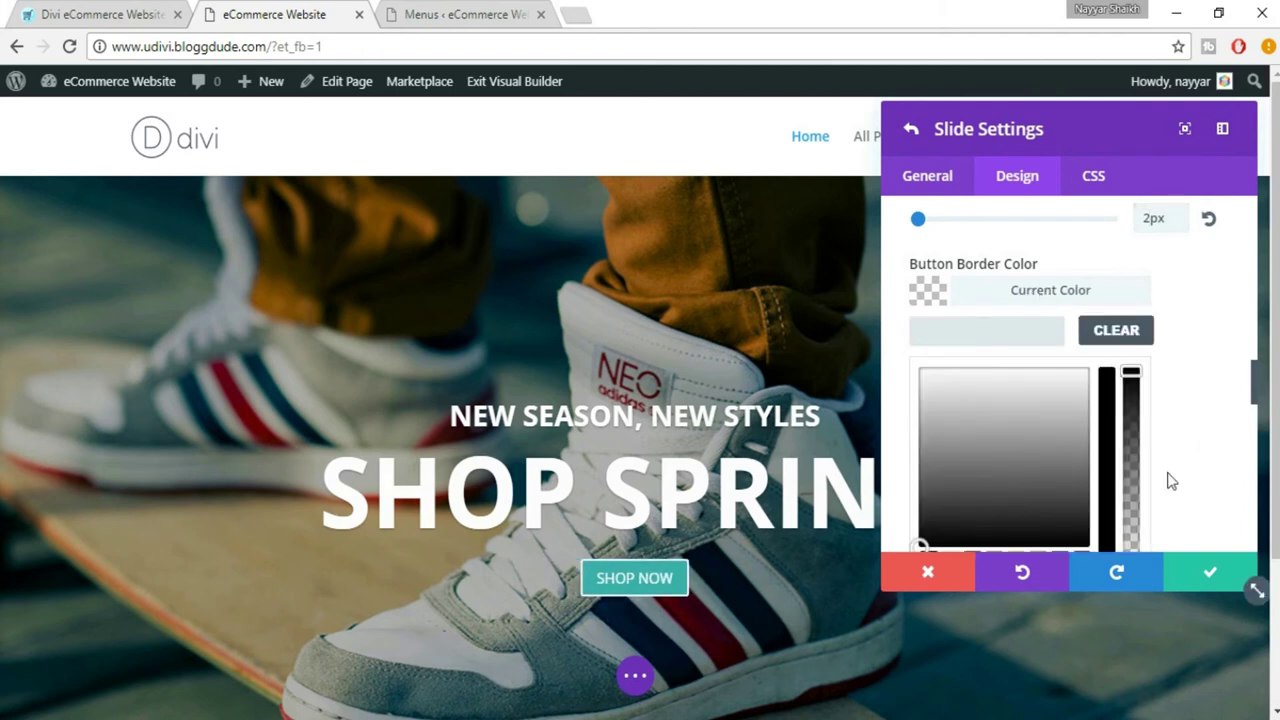
scroll(1172, 481, down, 1)
click(970, 461)
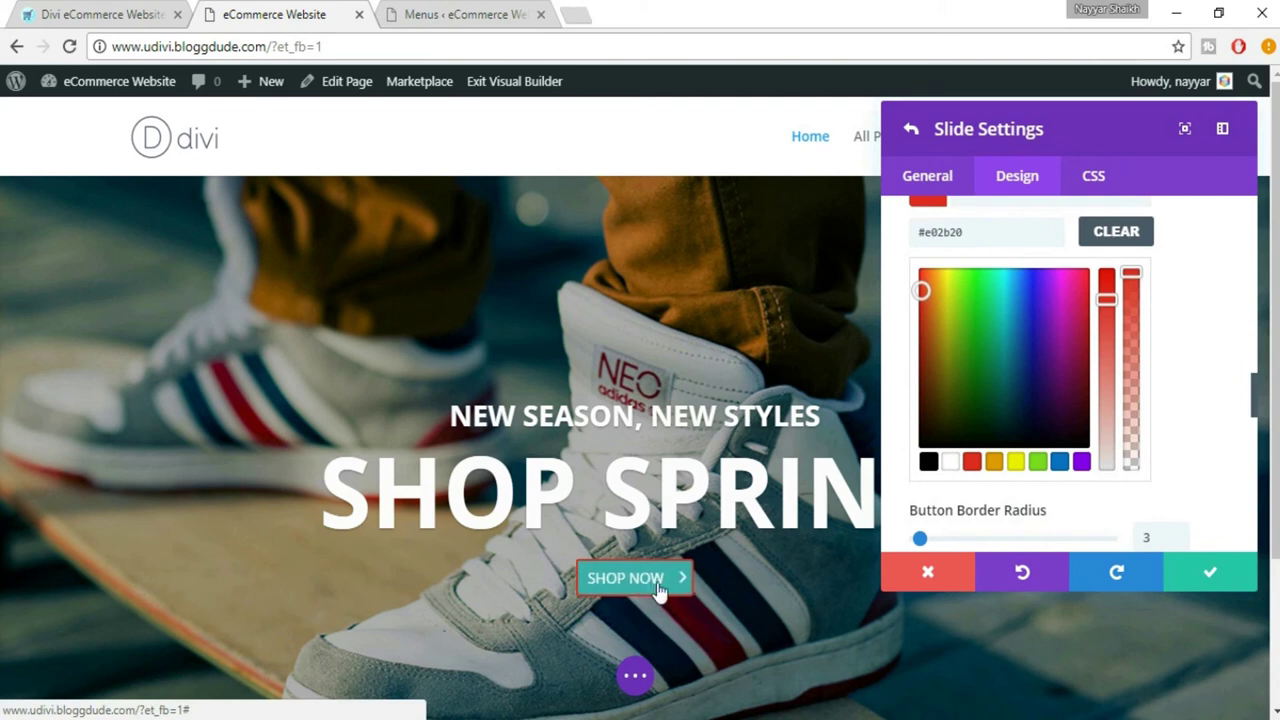
click(1128, 235)
scroll(1186, 390, down, 2)
scroll(1186, 422, up, 3)
click(1128, 296)
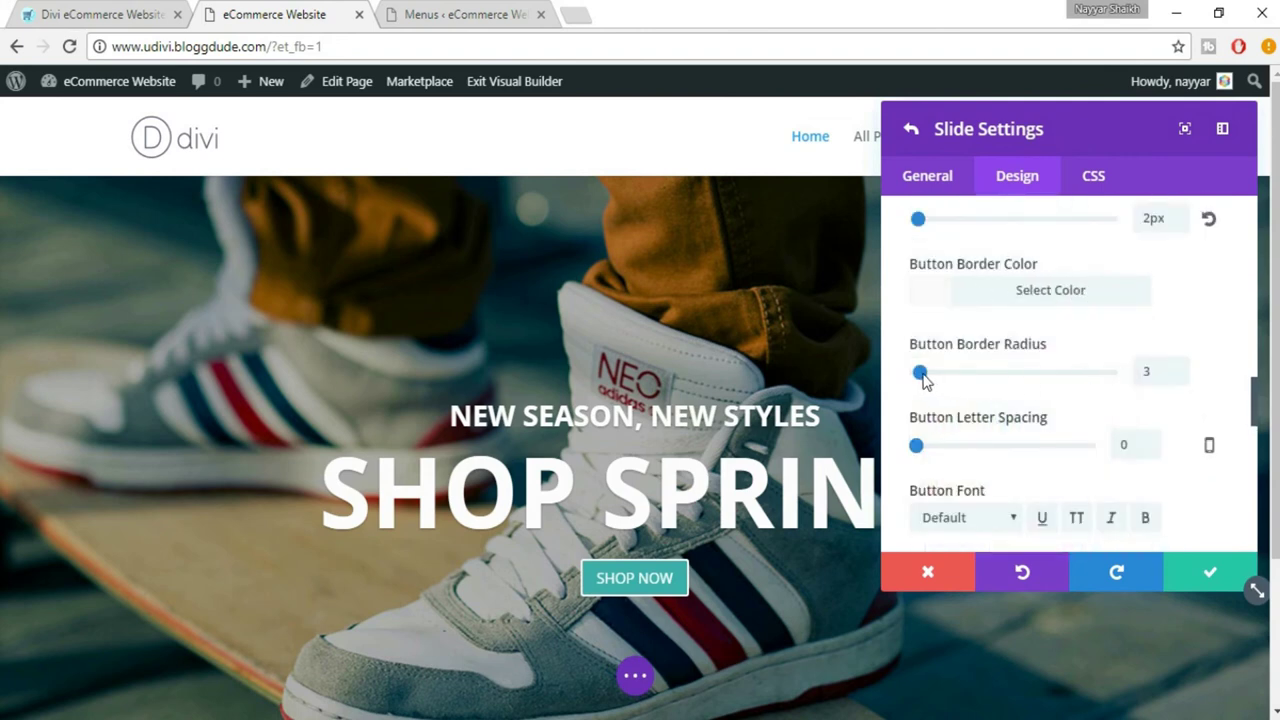
scroll(1175, 414, down, 1)
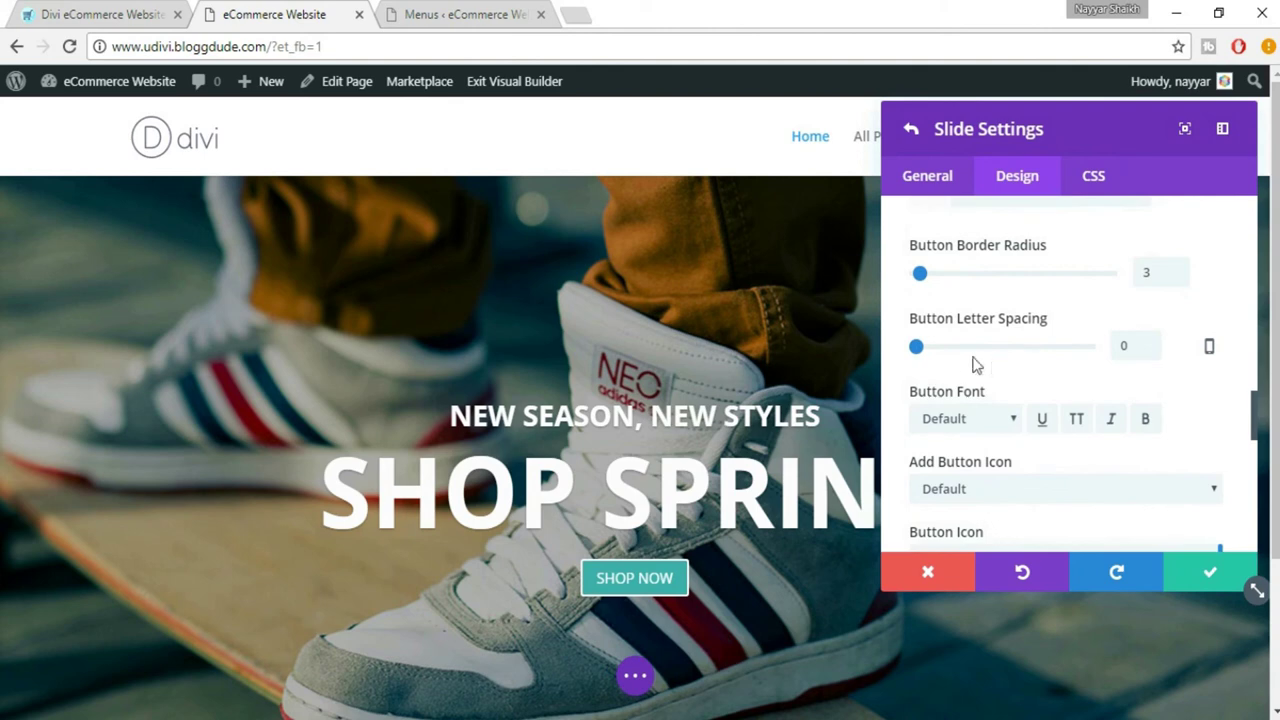
Step: Try a button letter spacing of 16px and reset it to the default
drag(938, 352, 943, 362)
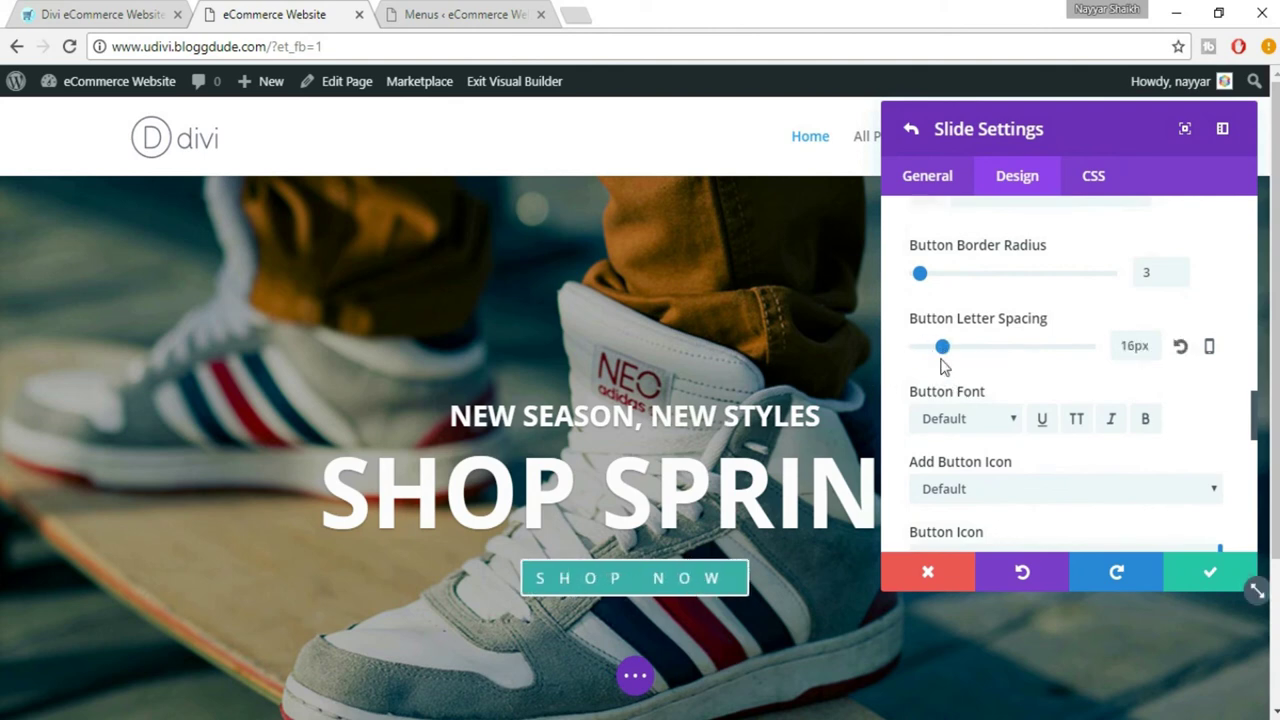
click(1181, 347)
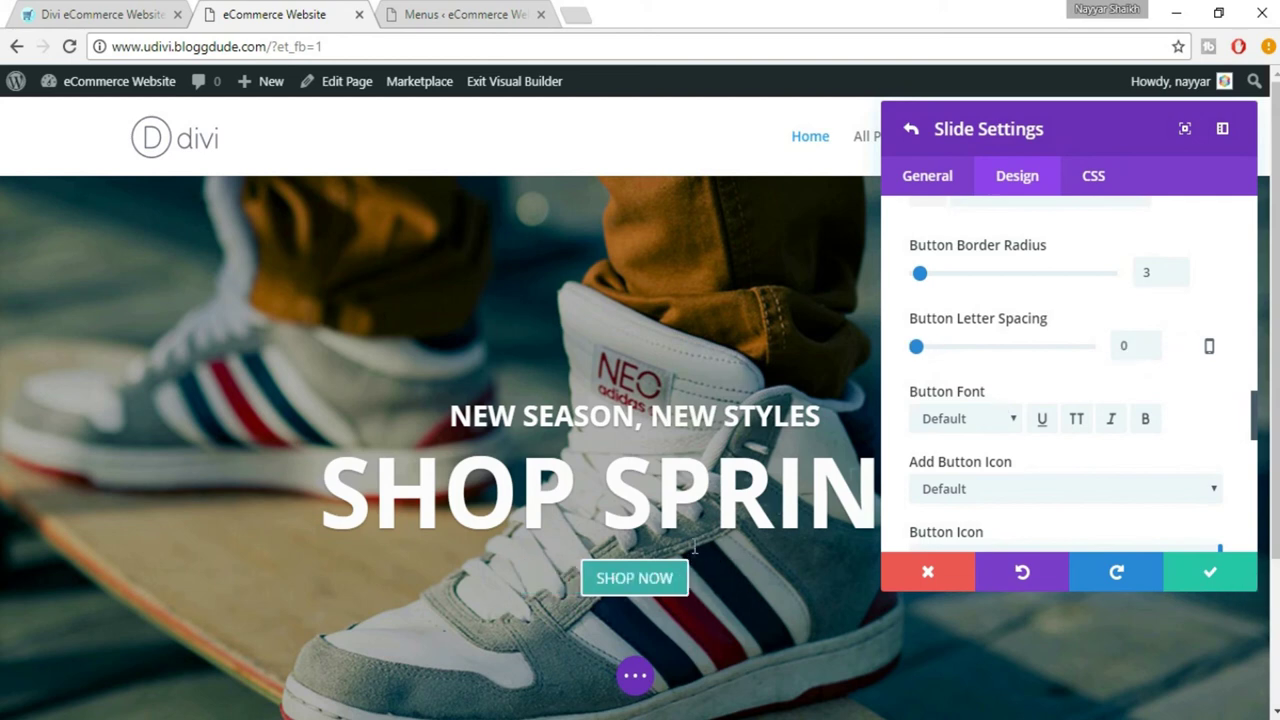
Step: Compare the button icon with the eDivi demo and select the shopping cart as the slide button's icon
scroll(1230, 424, down, 2)
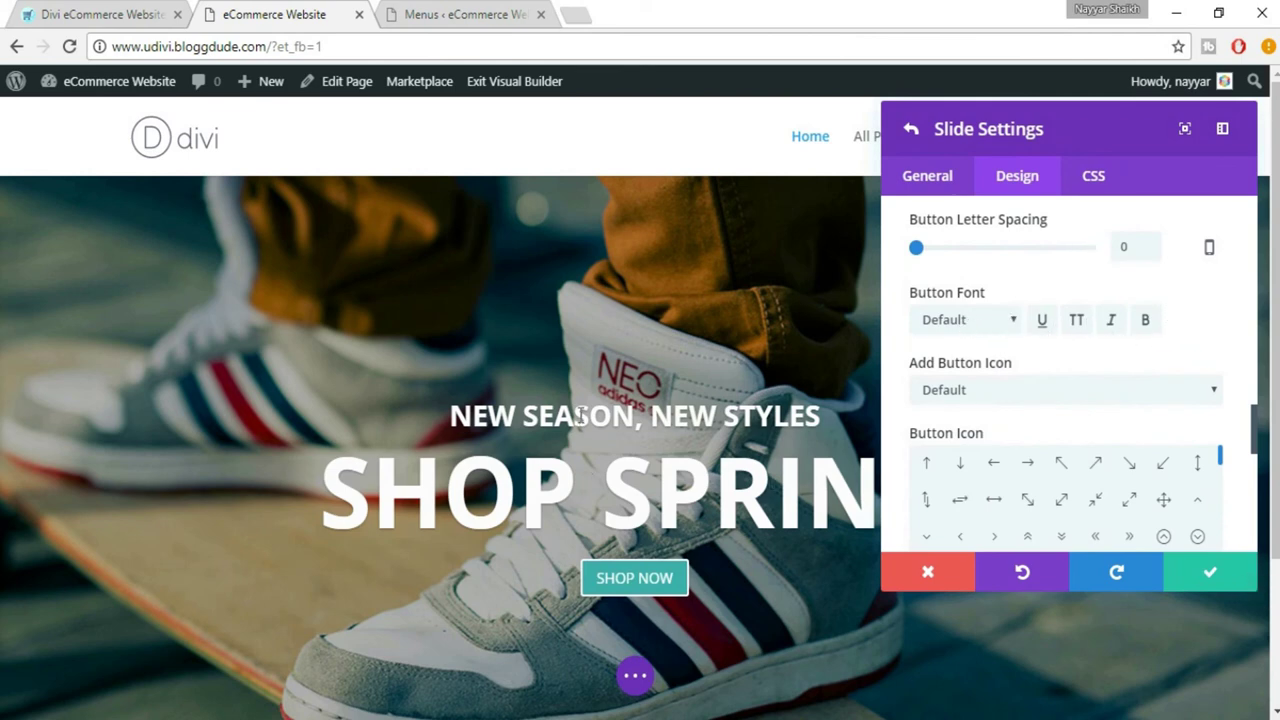
scroll(1209, 325, down, 1)
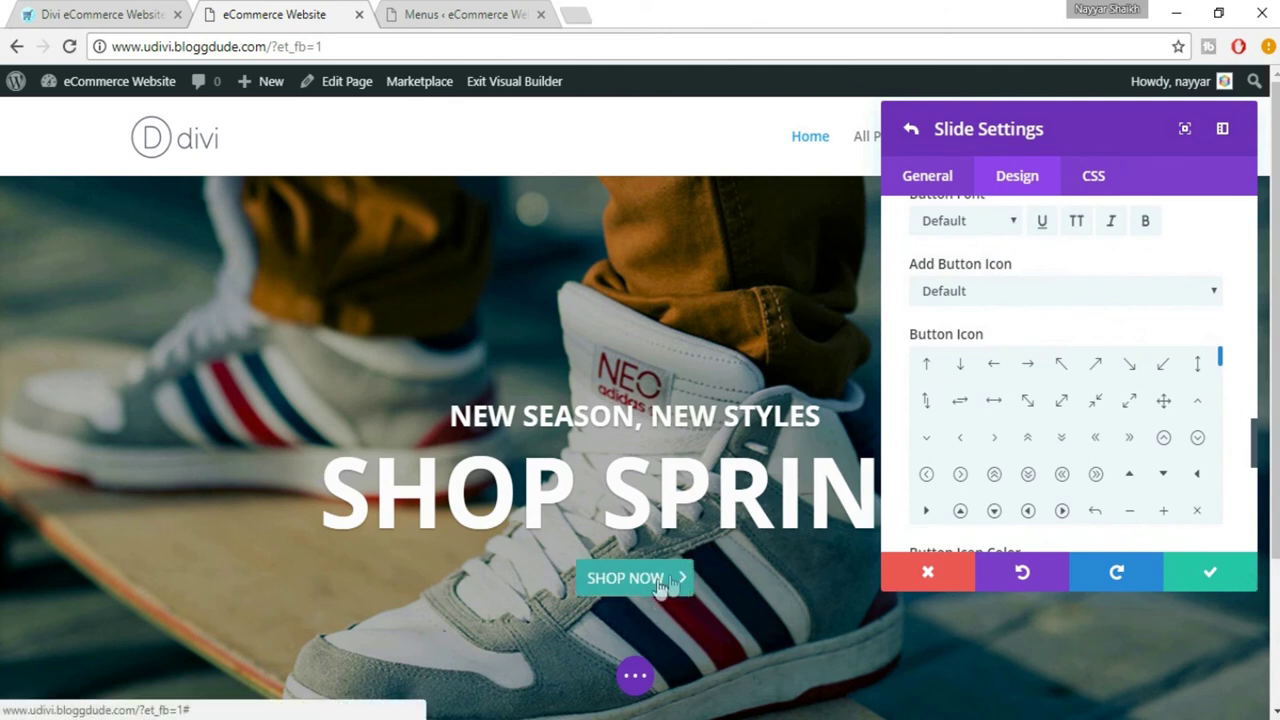
scroll(1221, 401, down, 1)
scroll(1221, 401, down, 2)
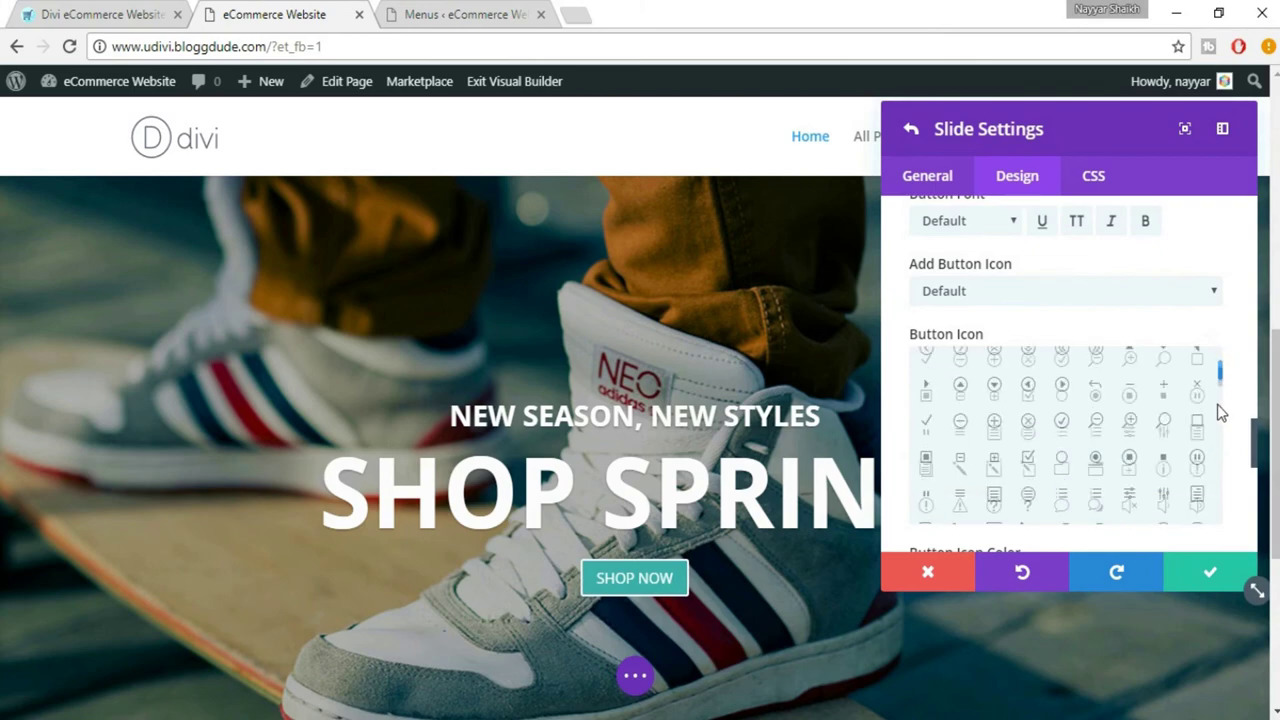
click(158, 12)
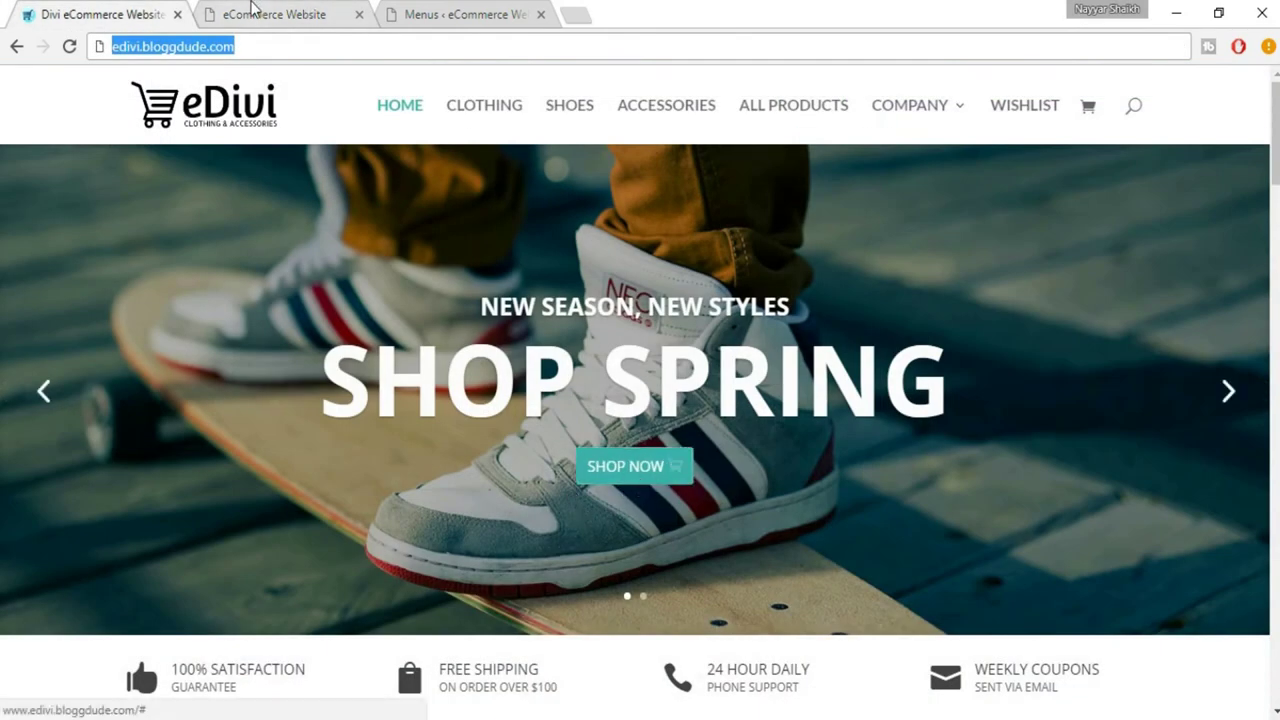
click(253, 12)
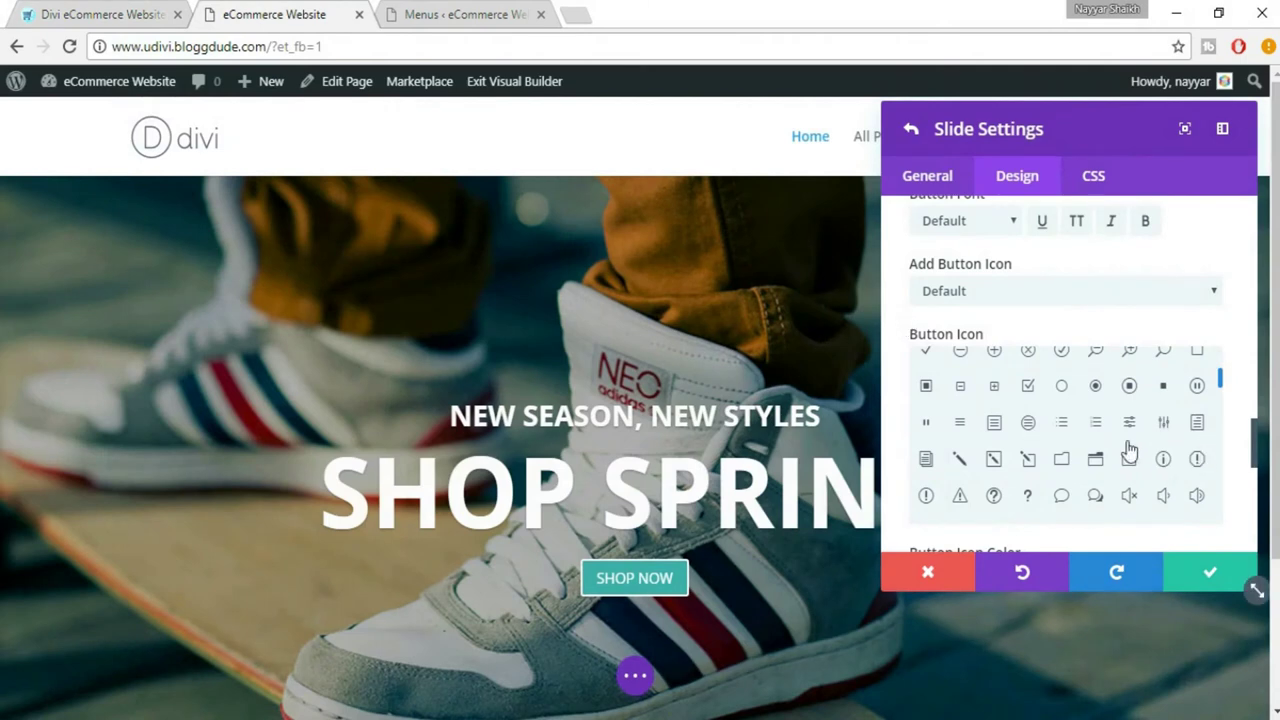
scroll(1129, 459, down, 3)
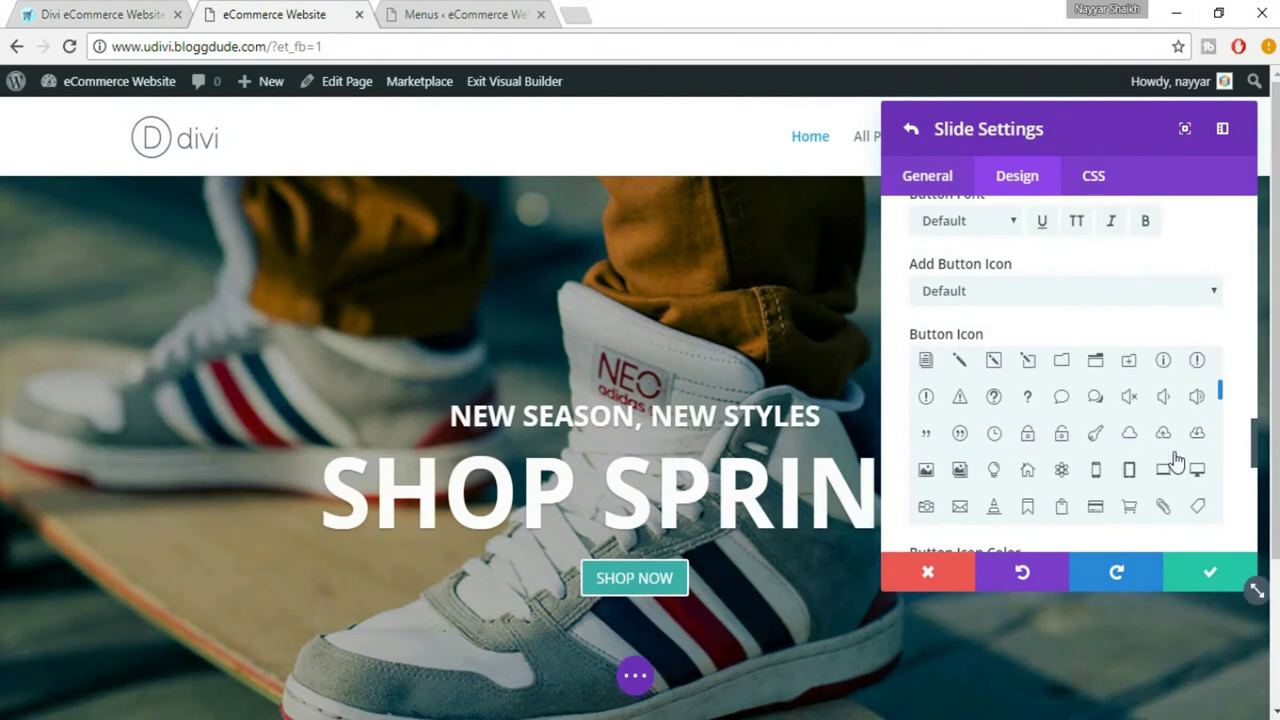
click(1131, 507)
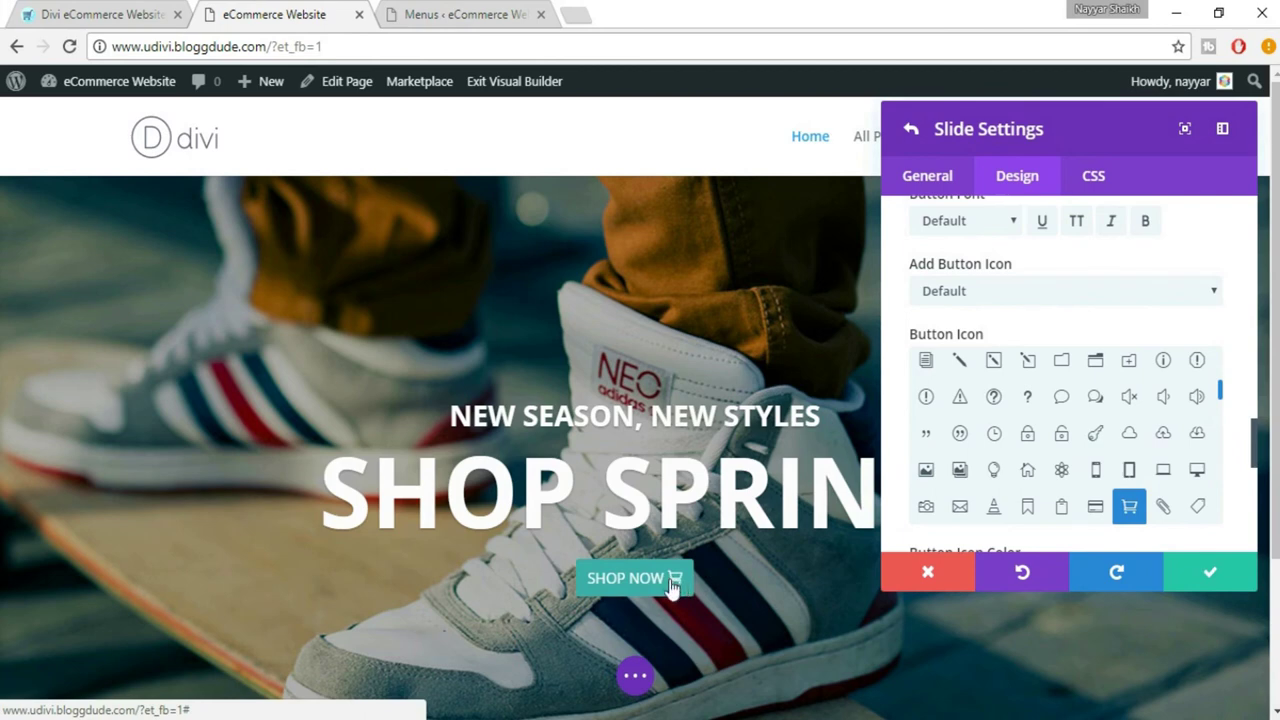
Step: Review the button's icon placement and hover style options, and apply the slide settings
scroll(1235, 471, down, 2)
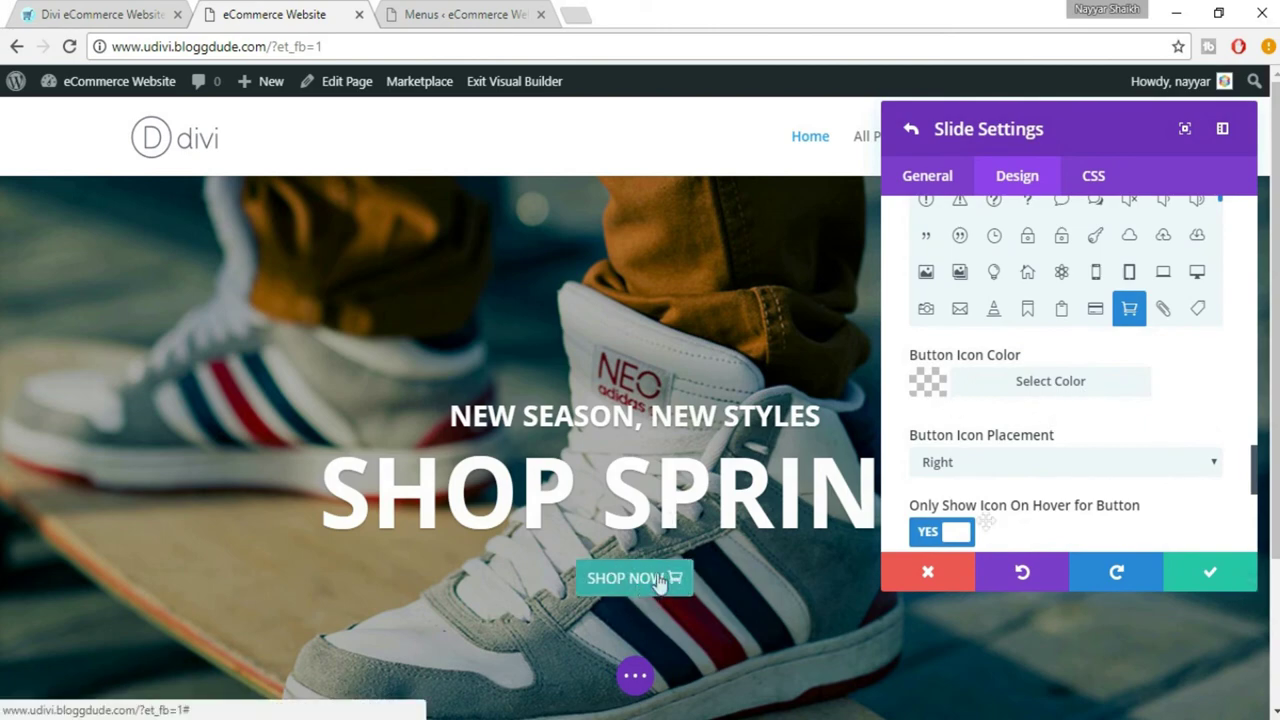
scroll(1188, 461, down, 2)
scroll(1185, 457, down, 2)
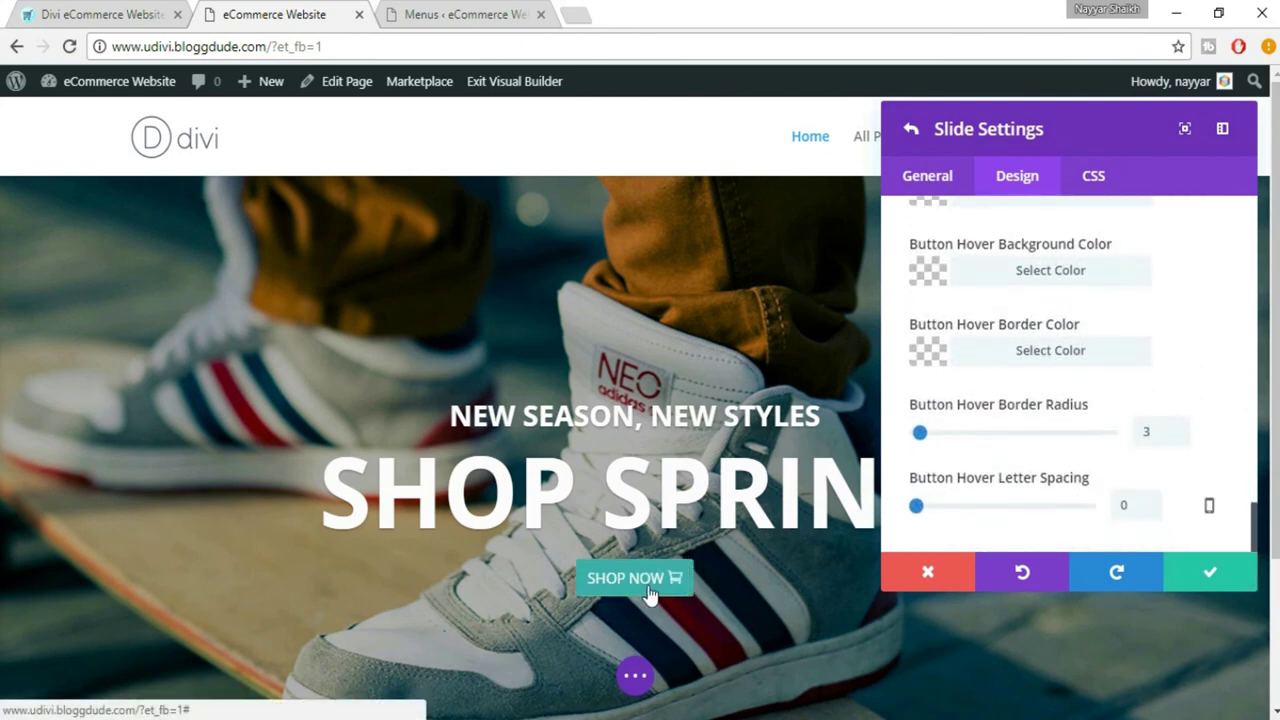
scroll(648, 590, down, 1)
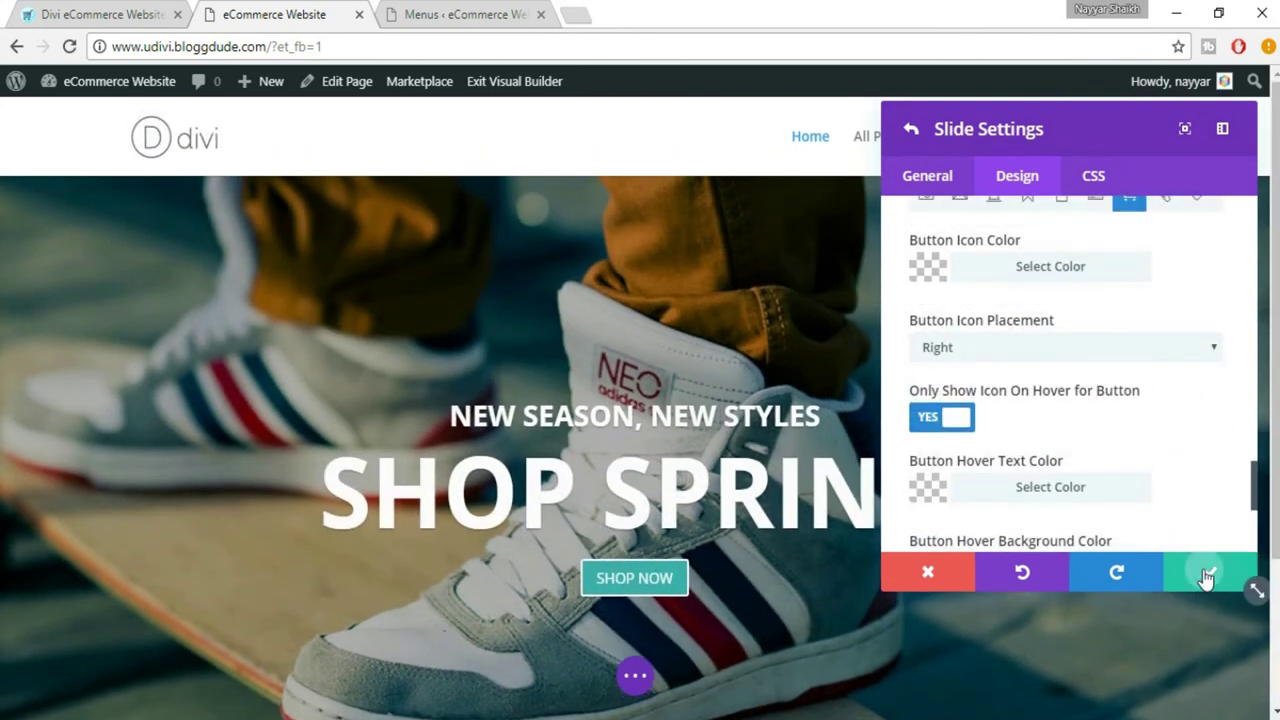
click(1210, 571)
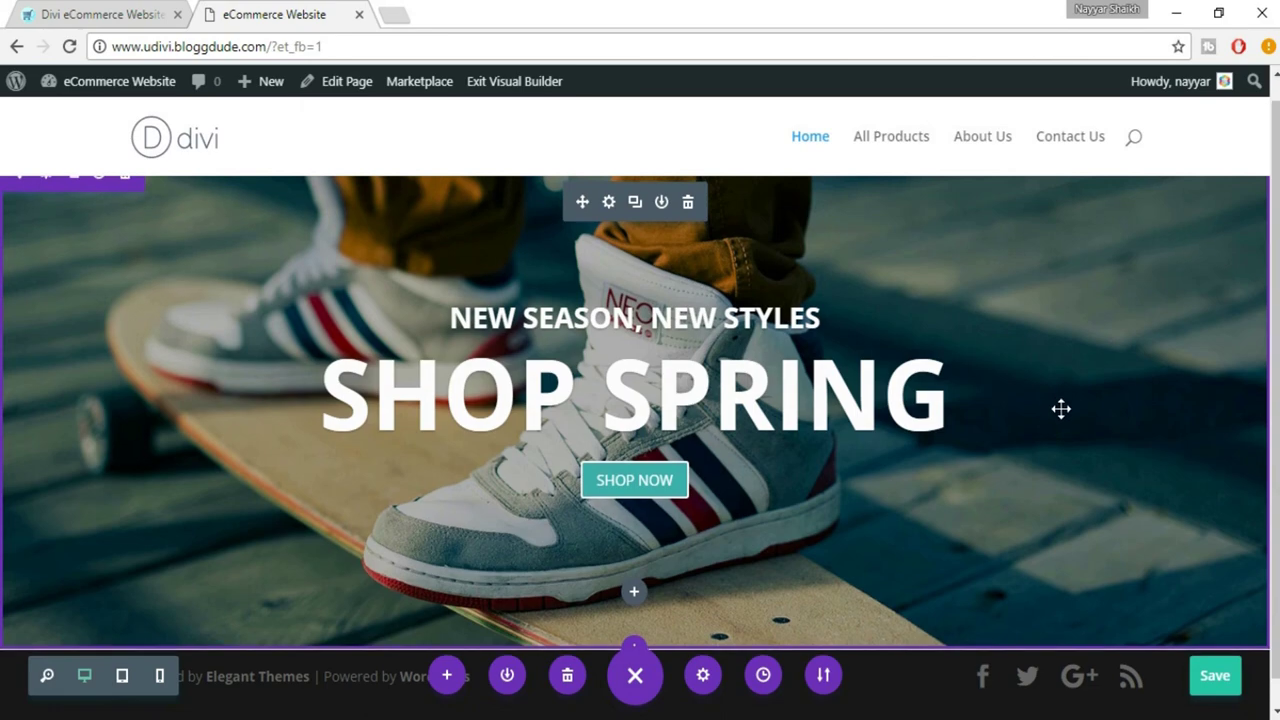
Step: Duplicate the NEW SEASON, NEW STYLES slide in the fullwidth slider's settings
scroll(1067, 424, down, 1)
scroll(1066, 423, up, 1)
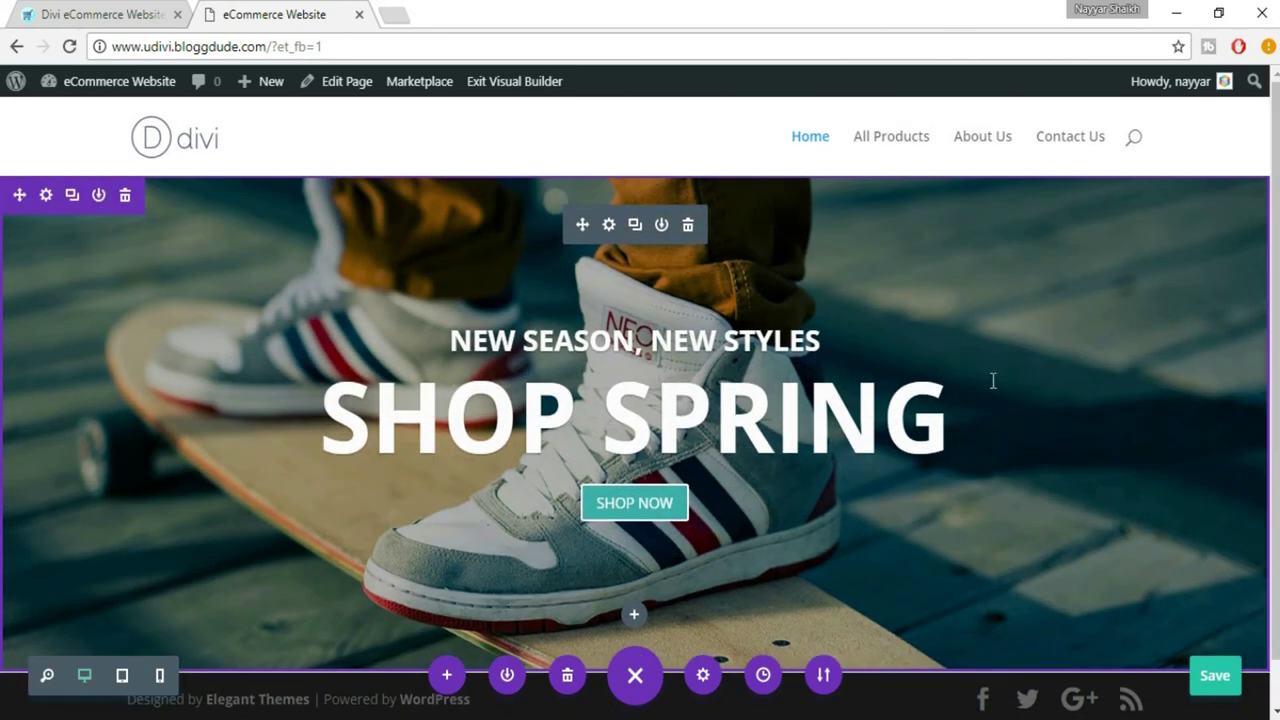
click(608, 226)
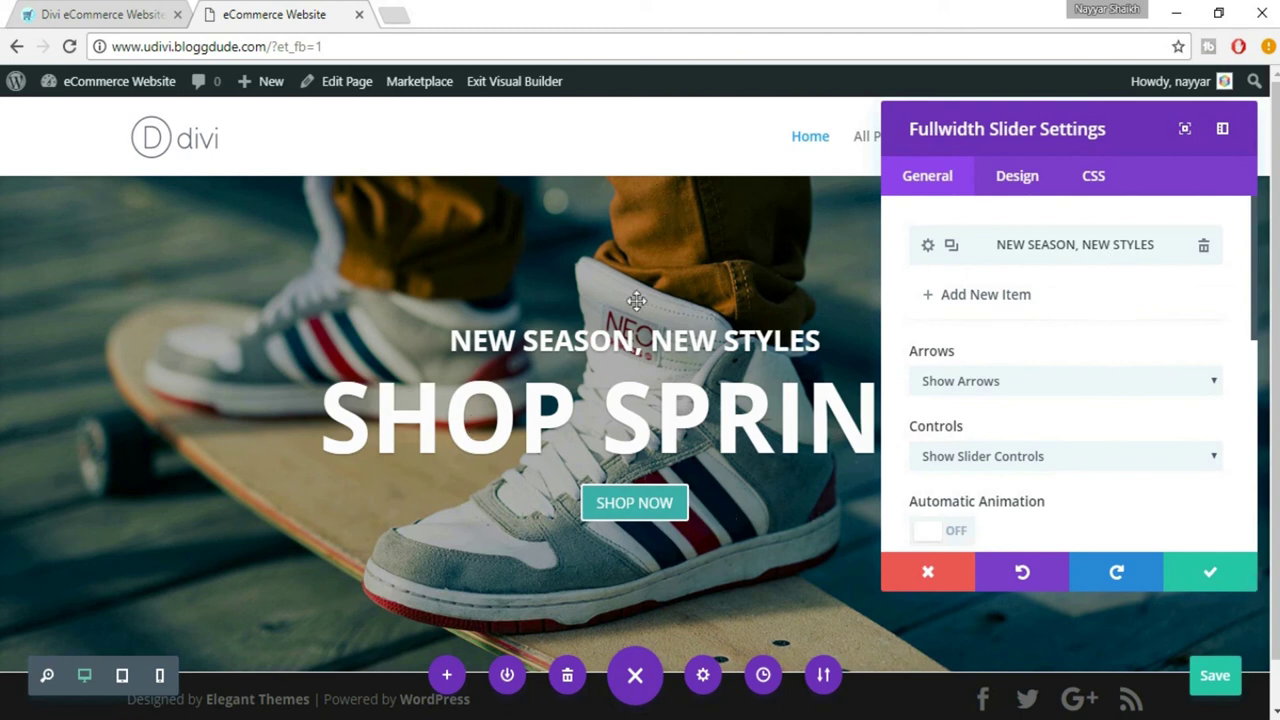
click(954, 258)
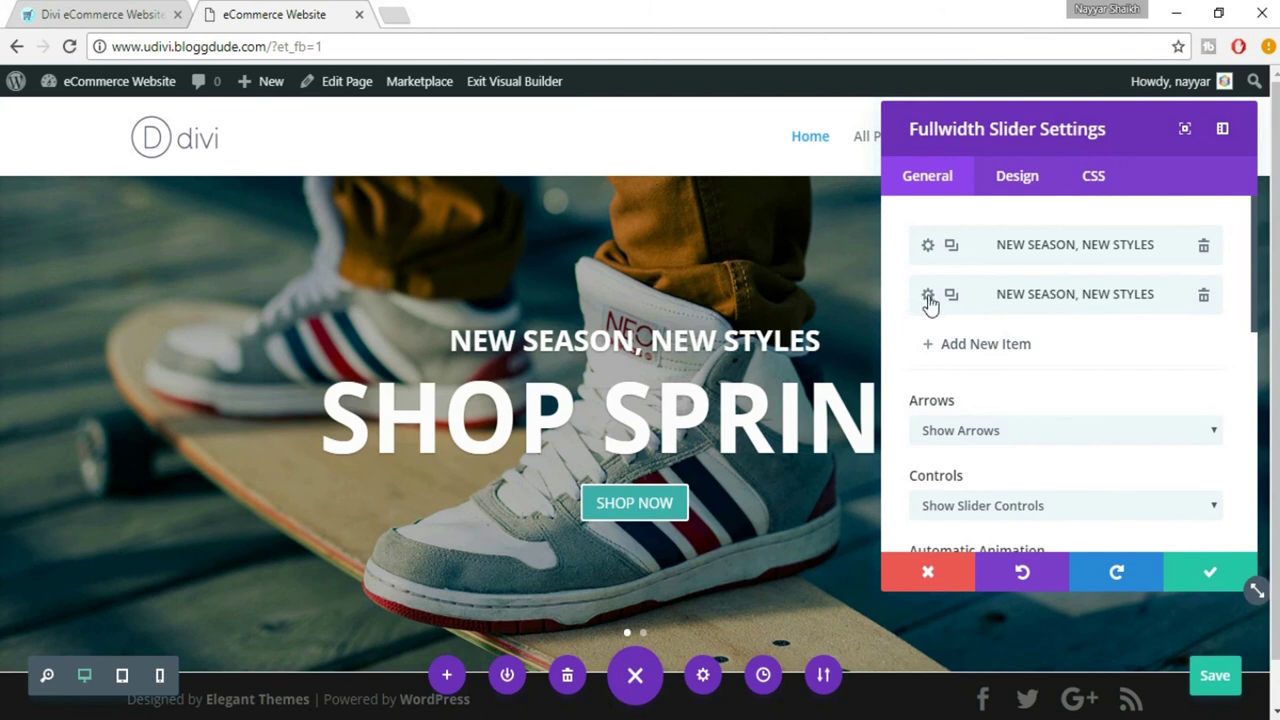
Step: Open the duplicated slide's settings and remove its background image URL
click(1030, 318)
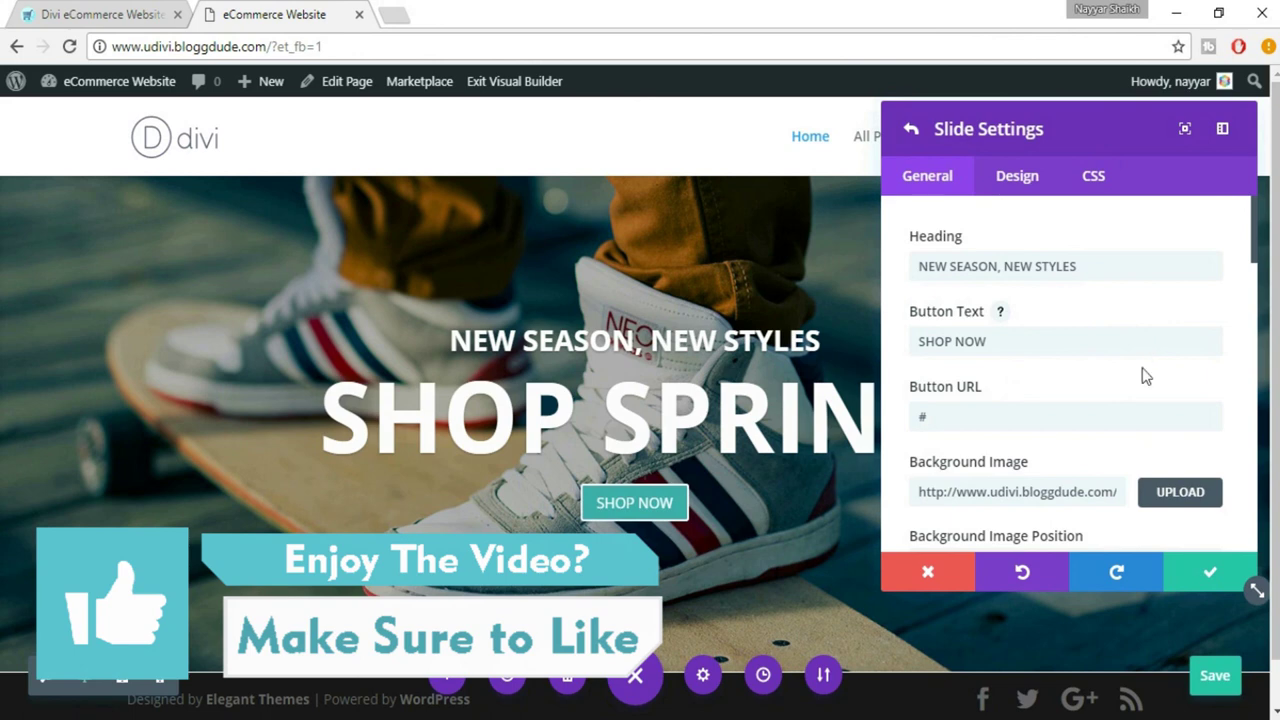
scroll(1146, 376, down, 2)
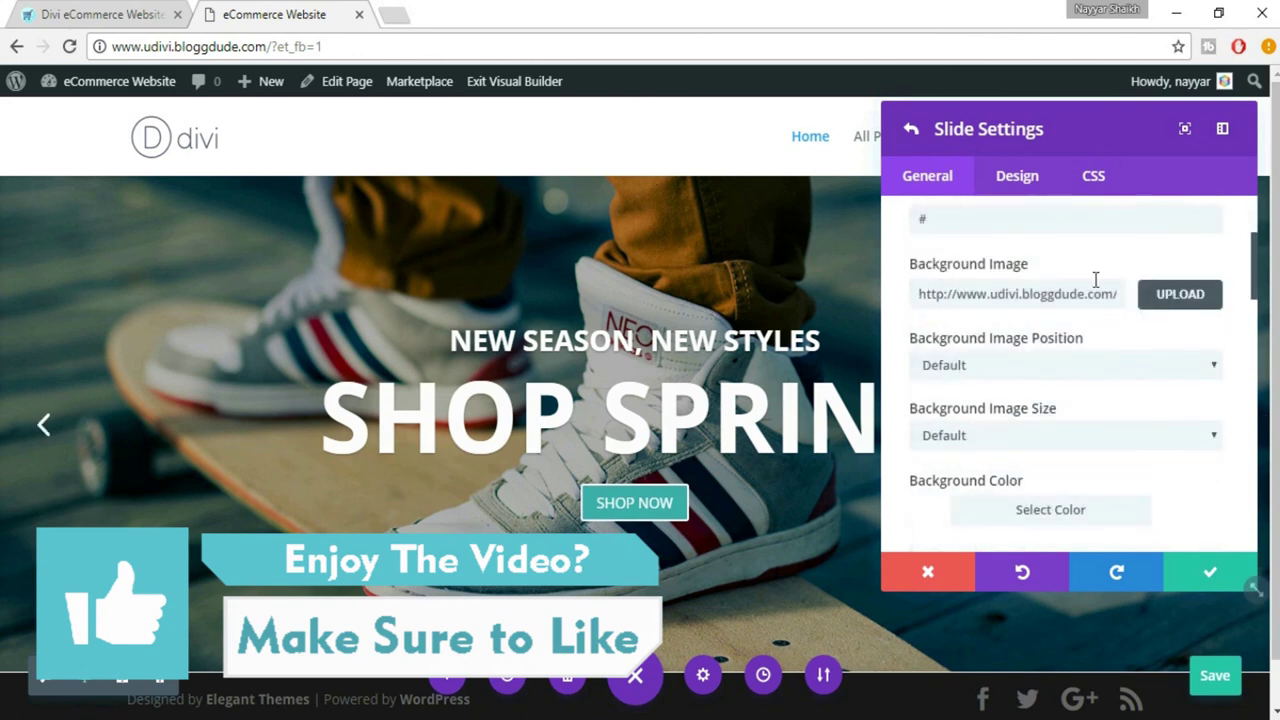
triple_click(1003, 292)
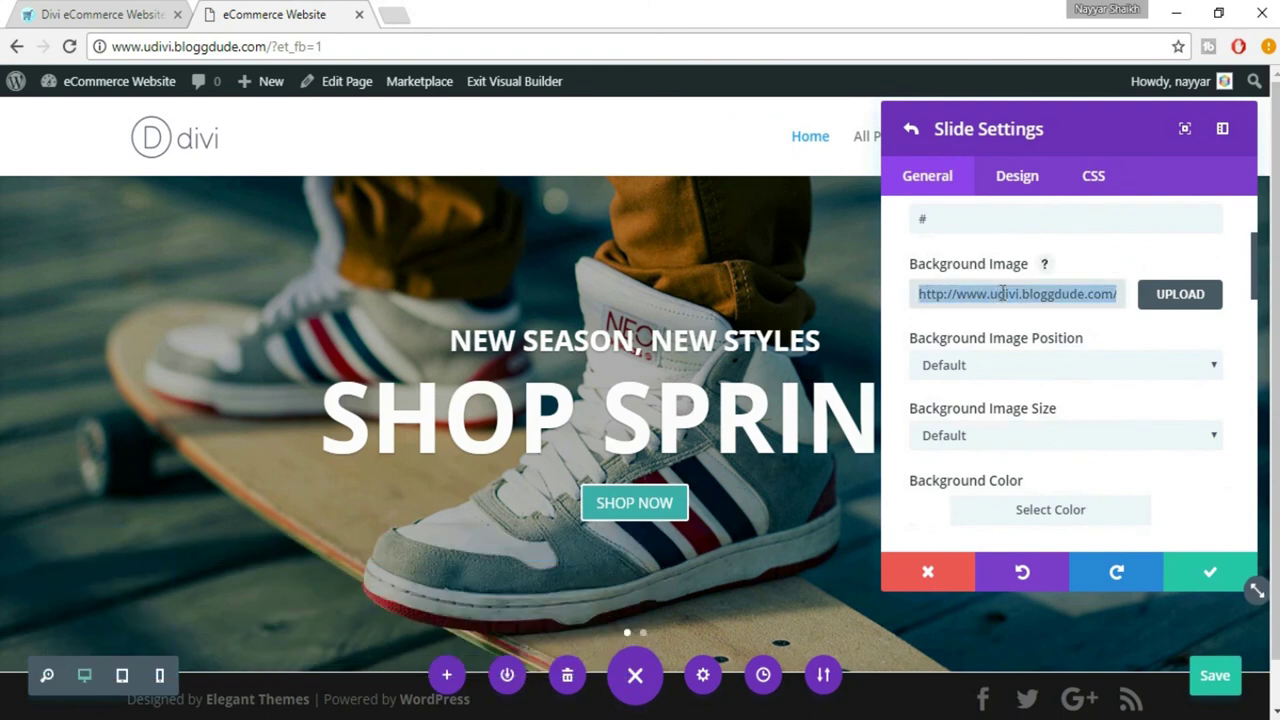
key(BackSpace)
click(1137, 360)
click(1134, 347)
Step: Upload ink.mp4 as the duplicated slide's MP4 background video and apply the slide and slider settings
scroll(1137, 350, down, 2)
scroll(1137, 350, down, 5)
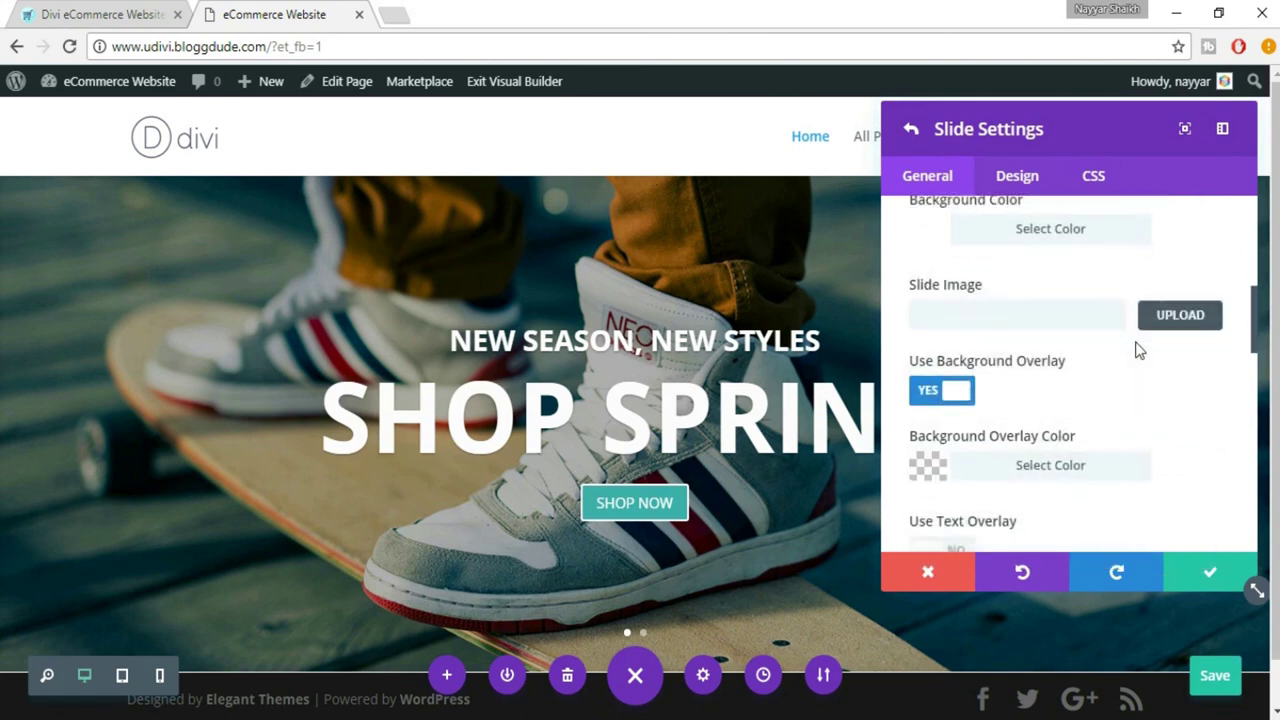
scroll(1137, 350, down, 1)
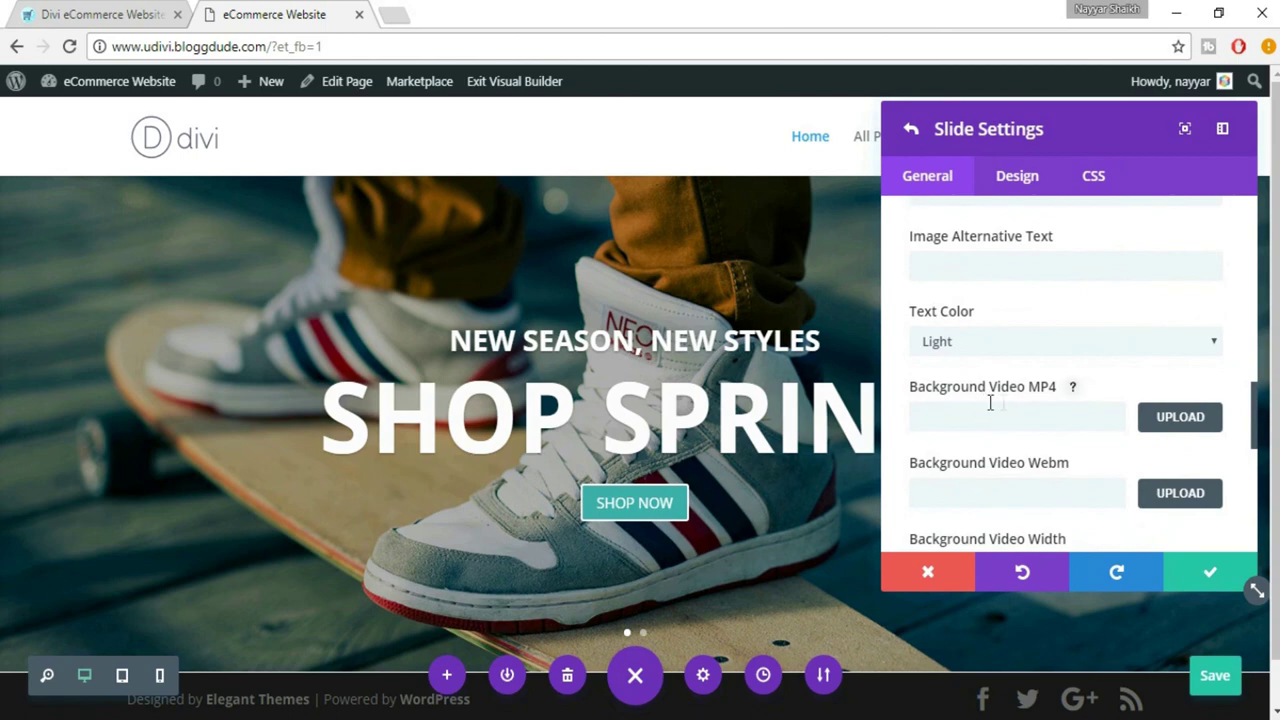
click(1180, 417)
click(60, 165)
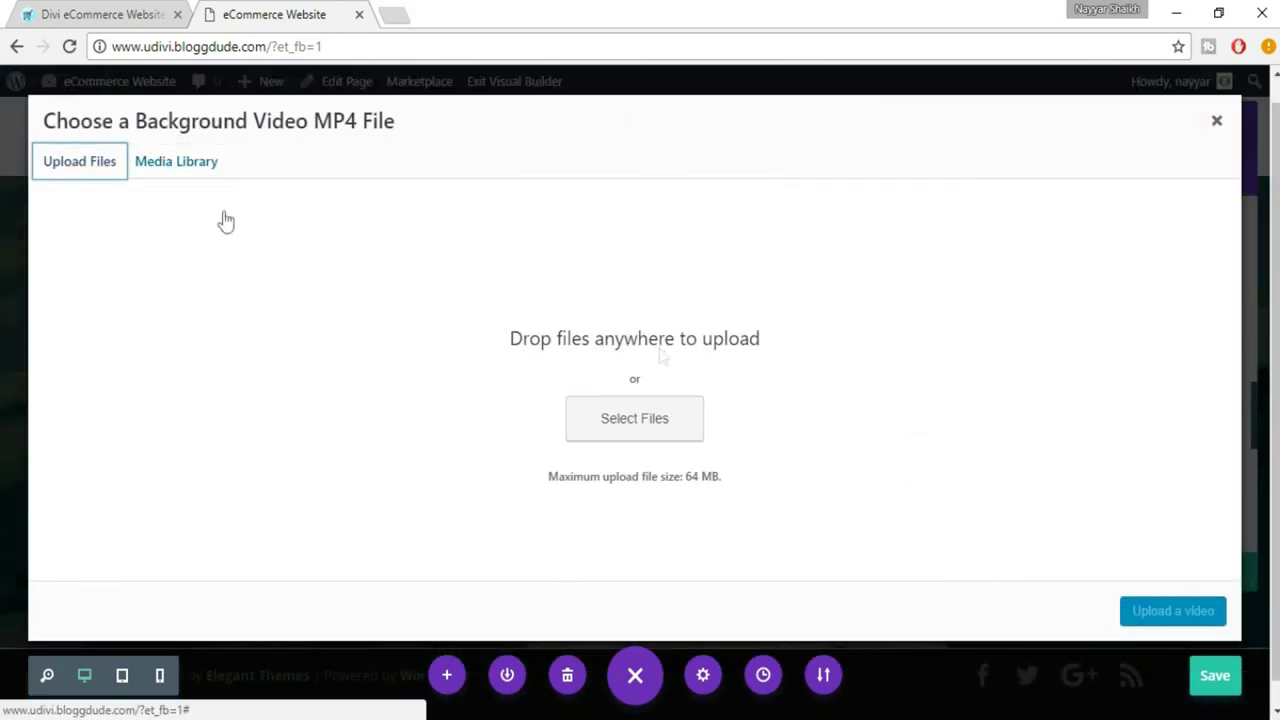
click(655, 425)
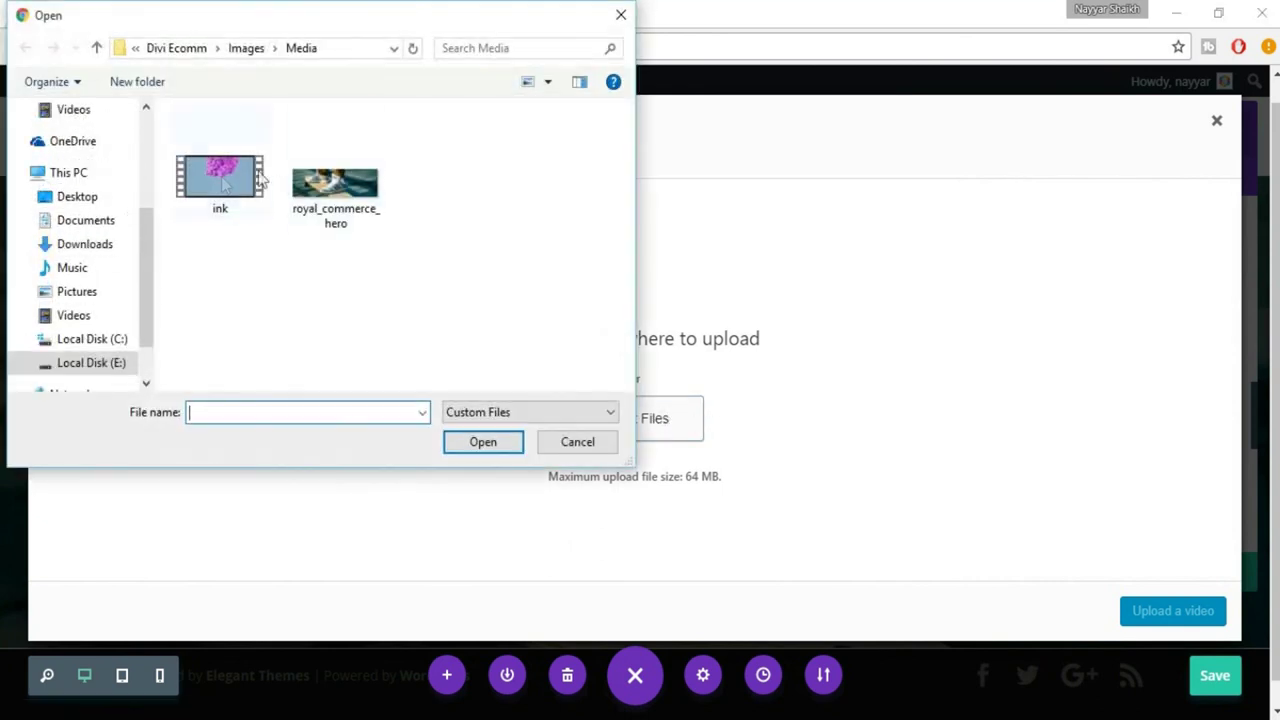
click(240, 190)
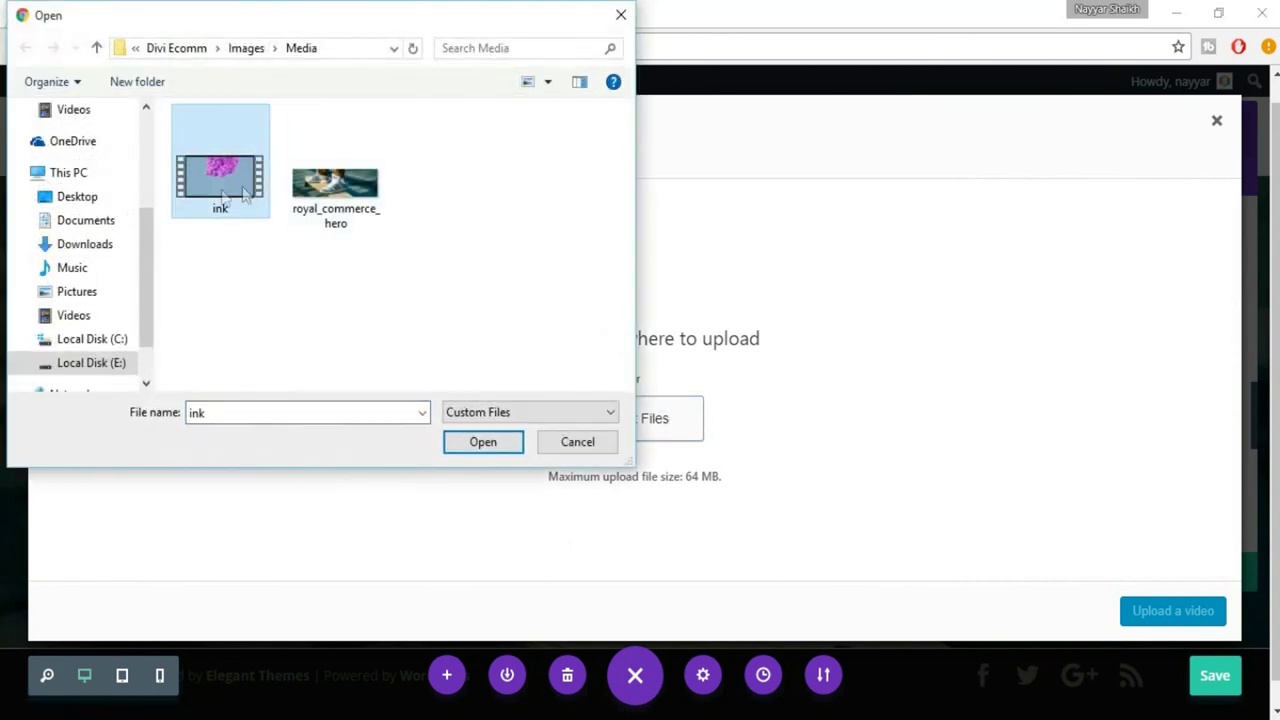
click(481, 446)
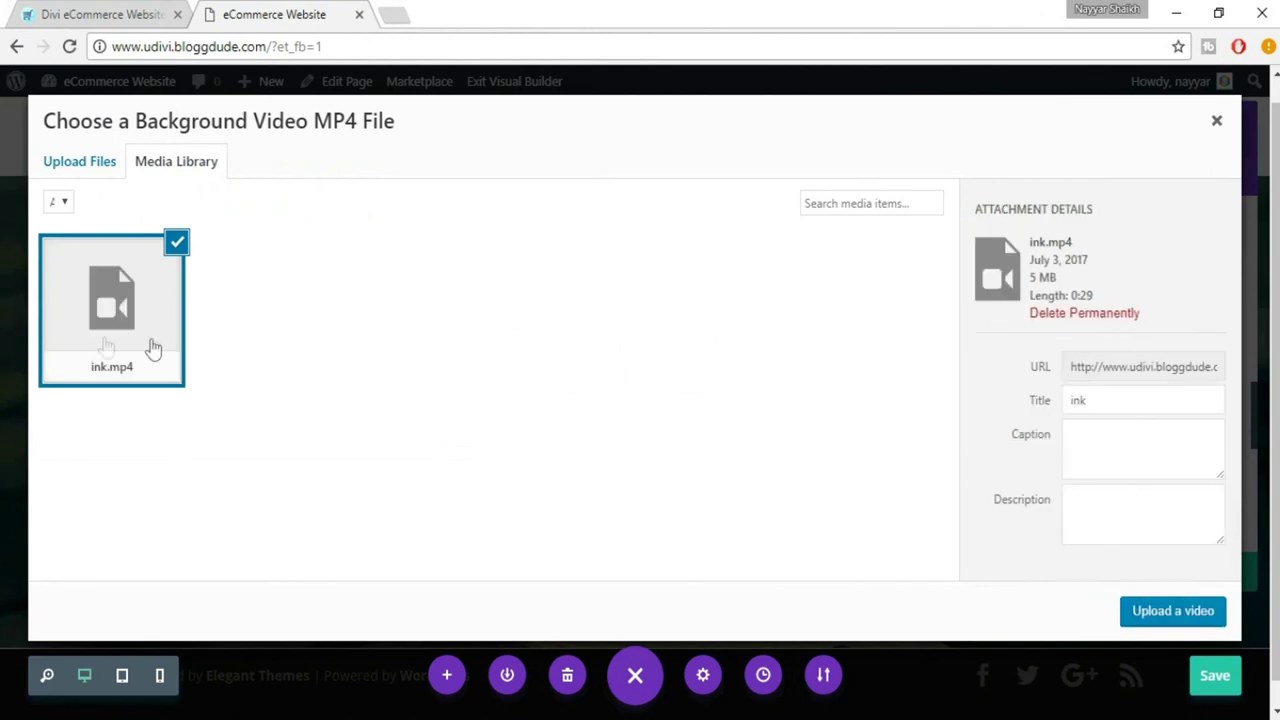
click(1148, 620)
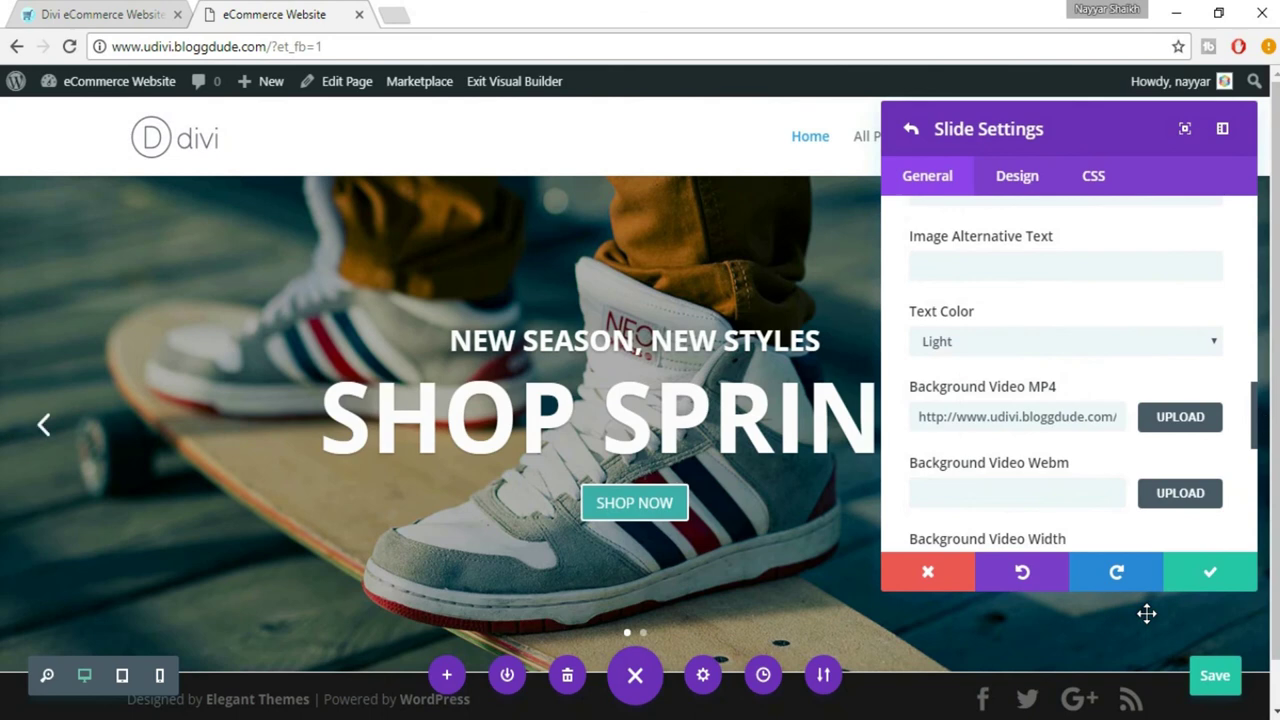
click(1210, 579)
click(1208, 578)
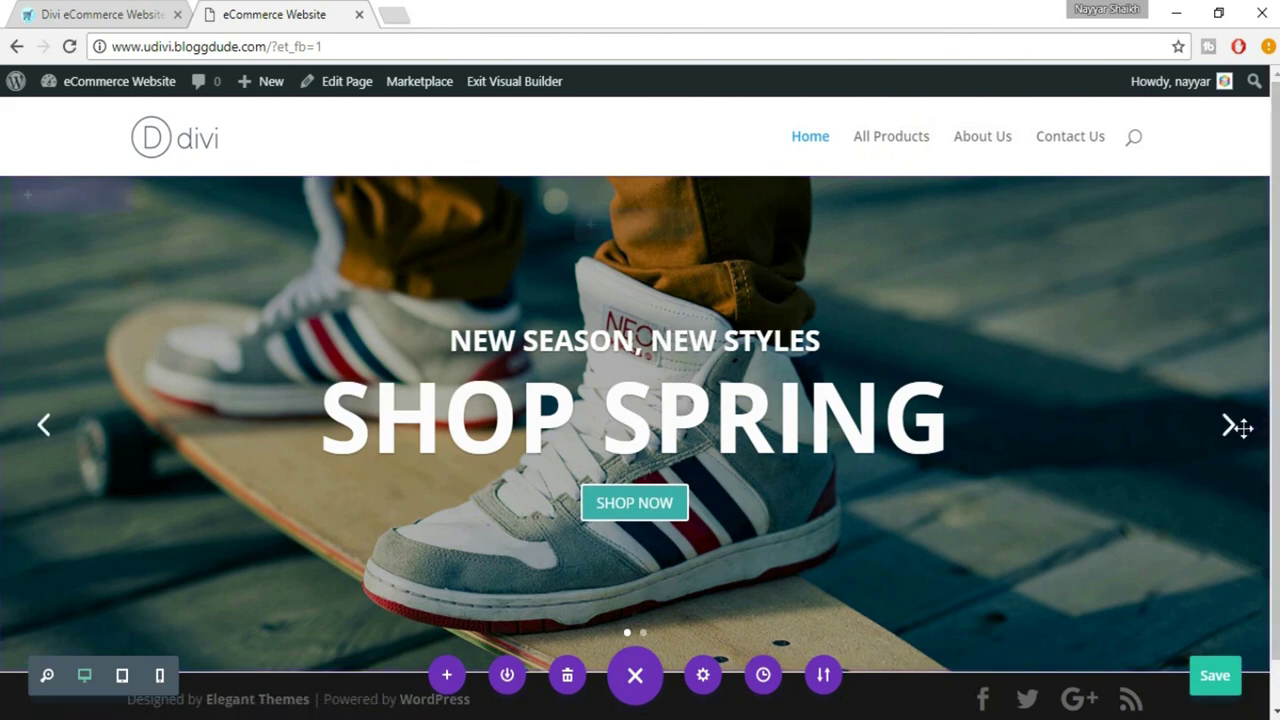
Step: Save the page while checking the video slide, and return the slider to its first slide
click(1238, 433)
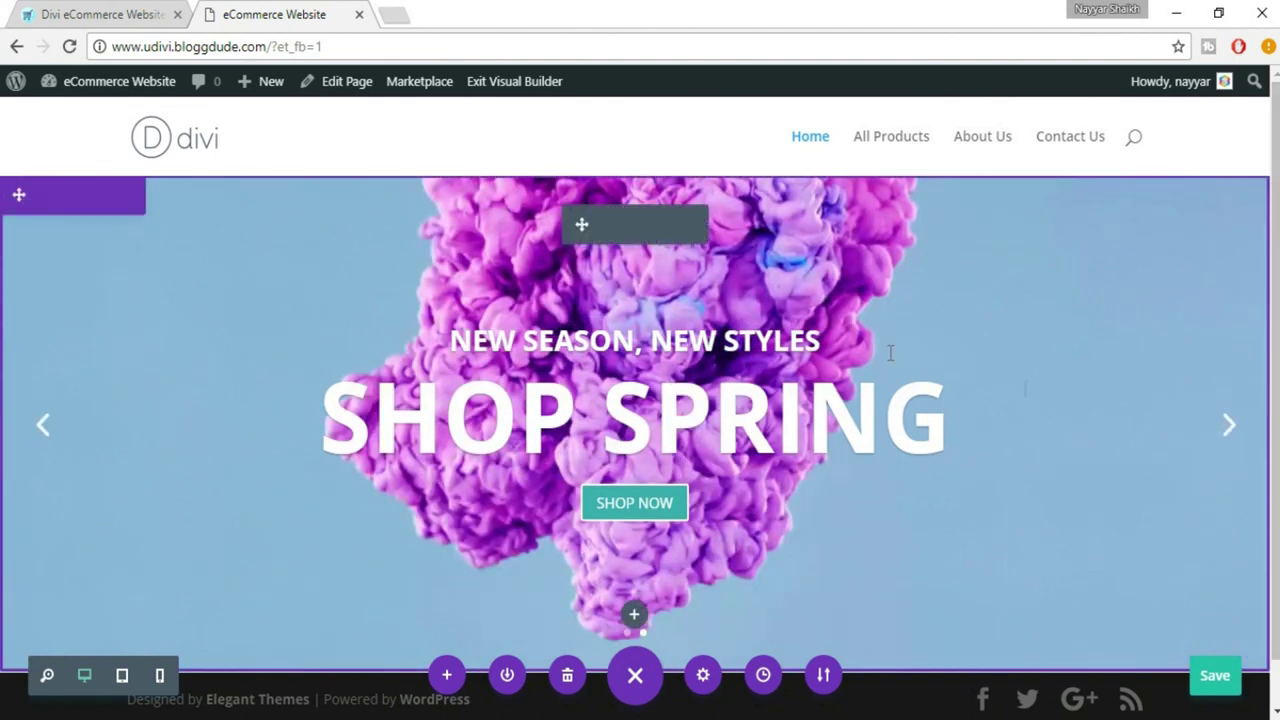
click(1218, 676)
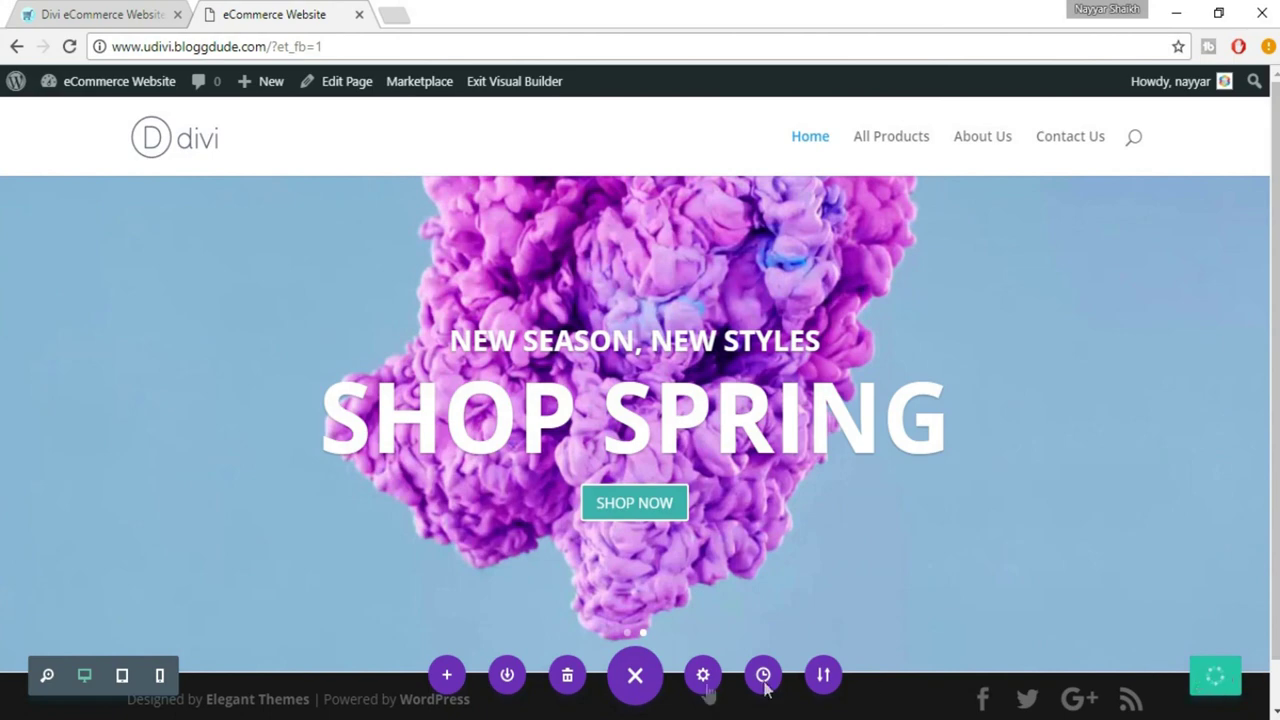
click(634, 677)
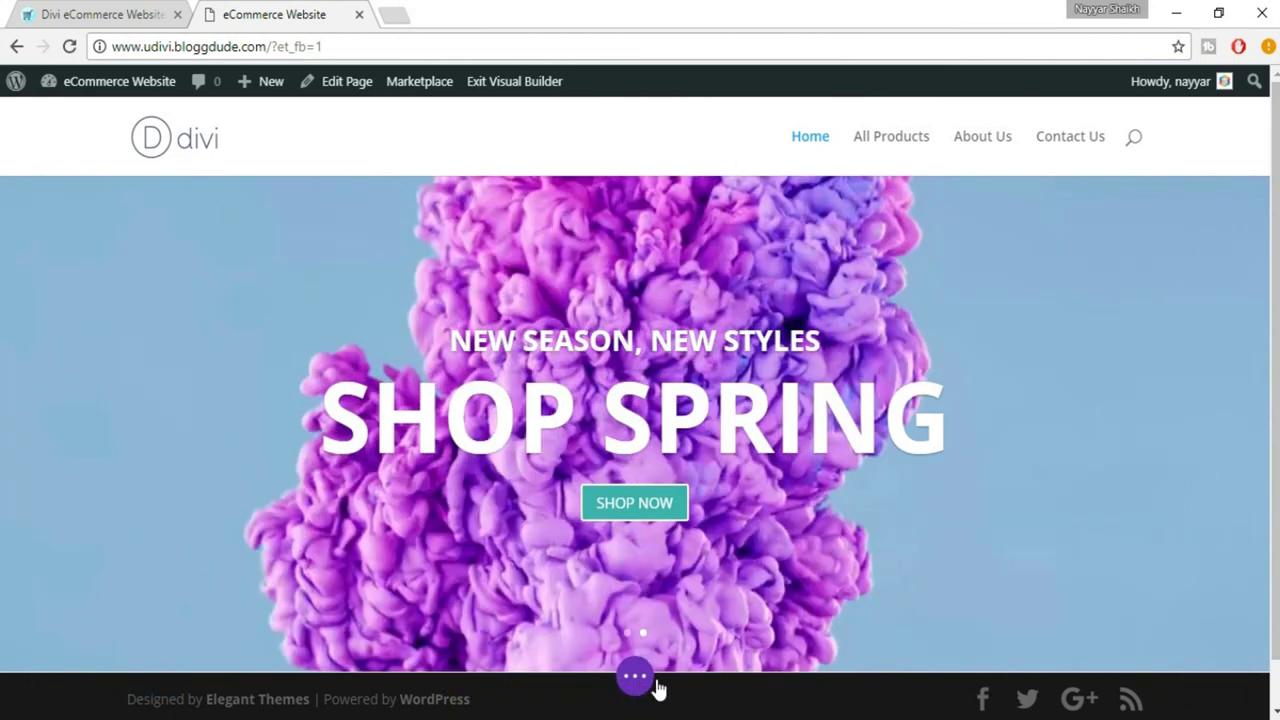
click(635, 688)
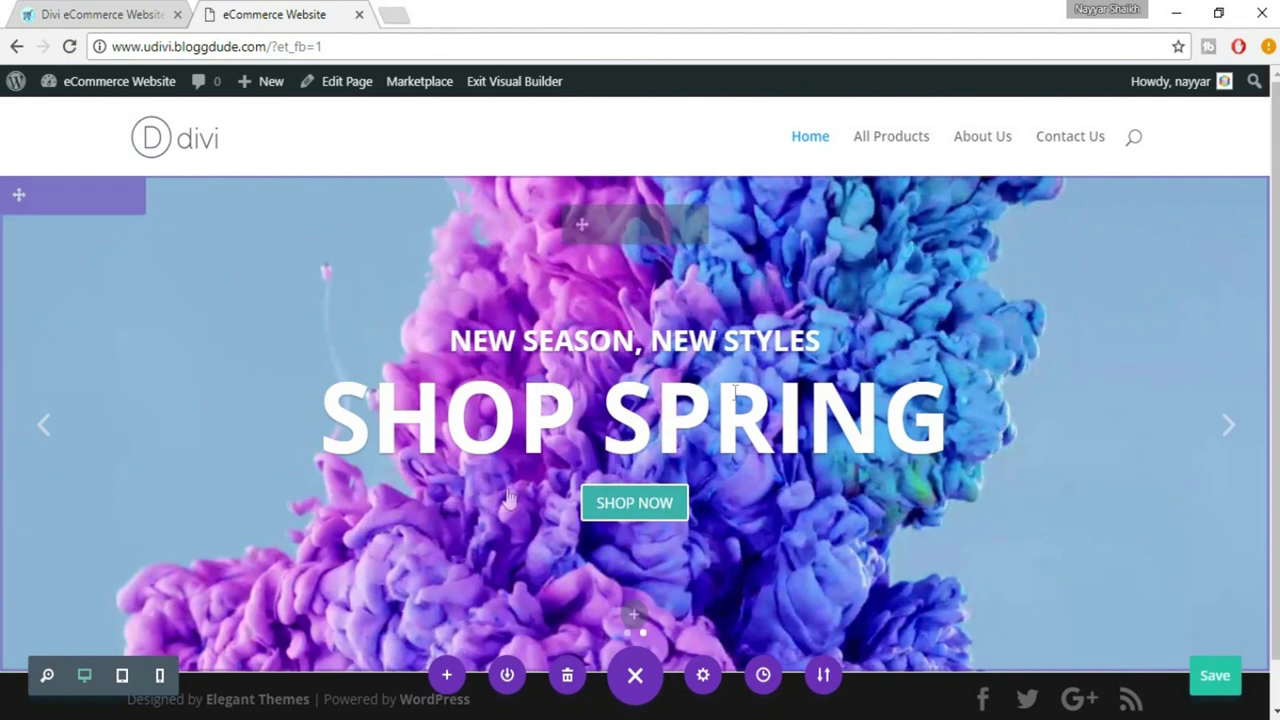
click(43, 432)
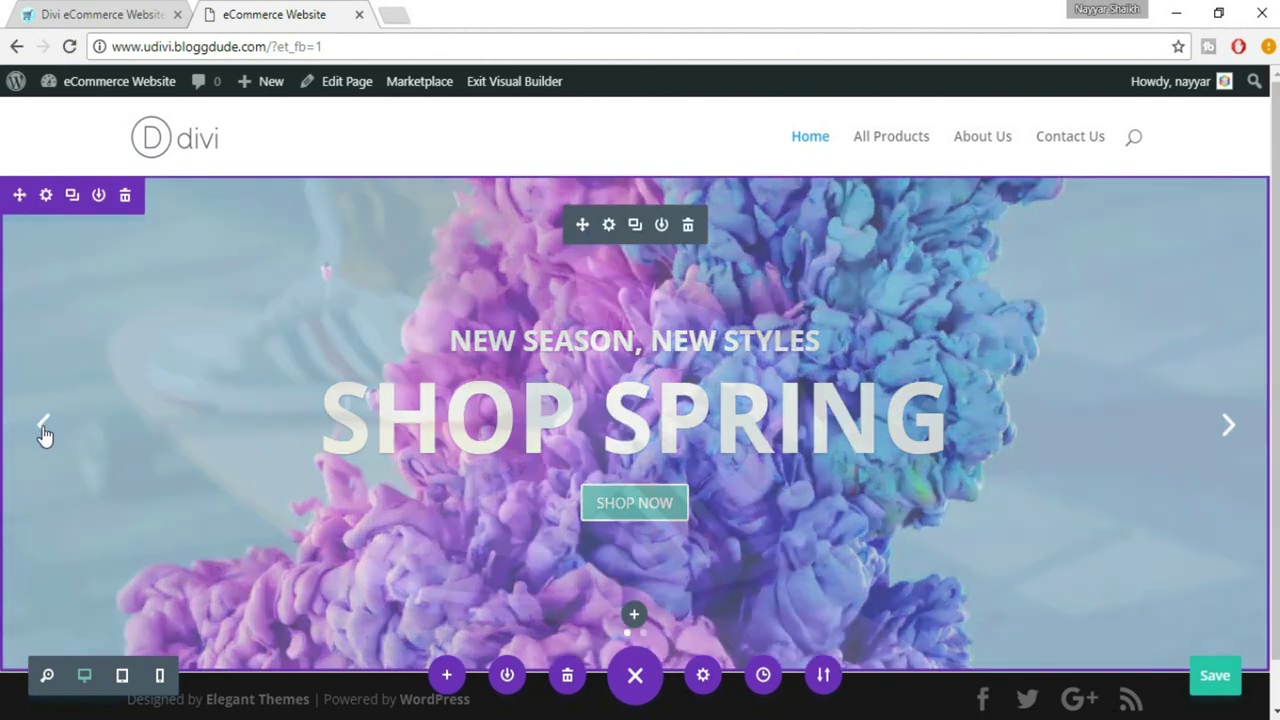
scroll(980, 588, down, 1)
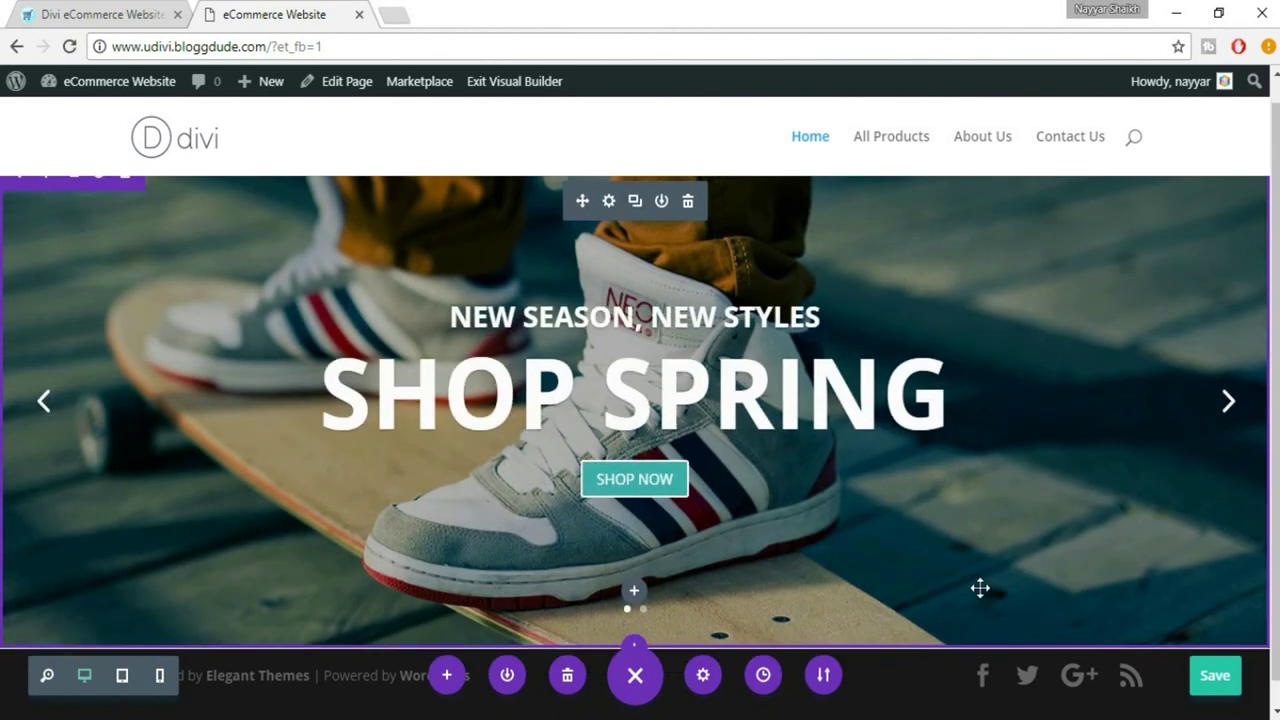